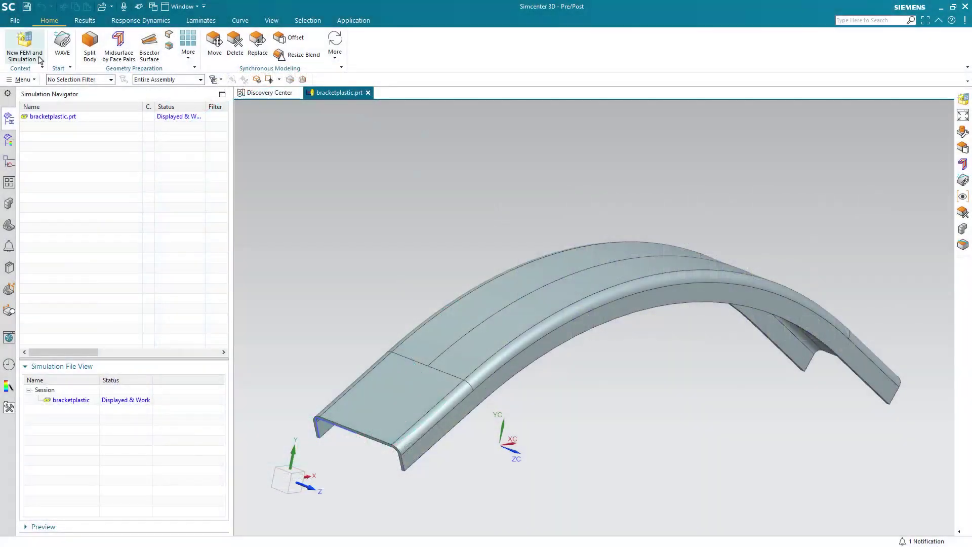
Create a new FEM and simulation with an idealized part, using a SOL 402 Multi-Step Nonlinear Kinematics solution.
{"action": "left_click", "coordinate": [30, 46]}
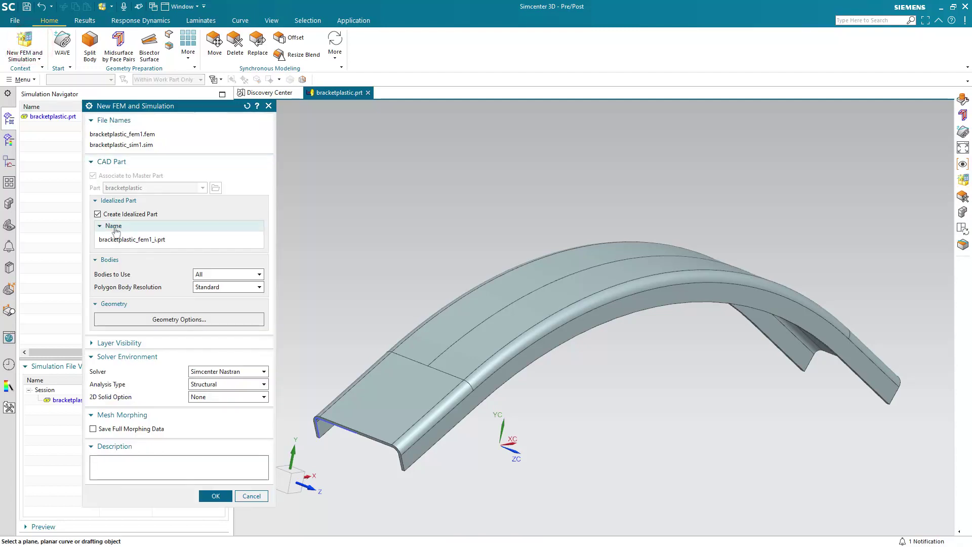
{"action": "left_click", "coordinate": [216, 495]}
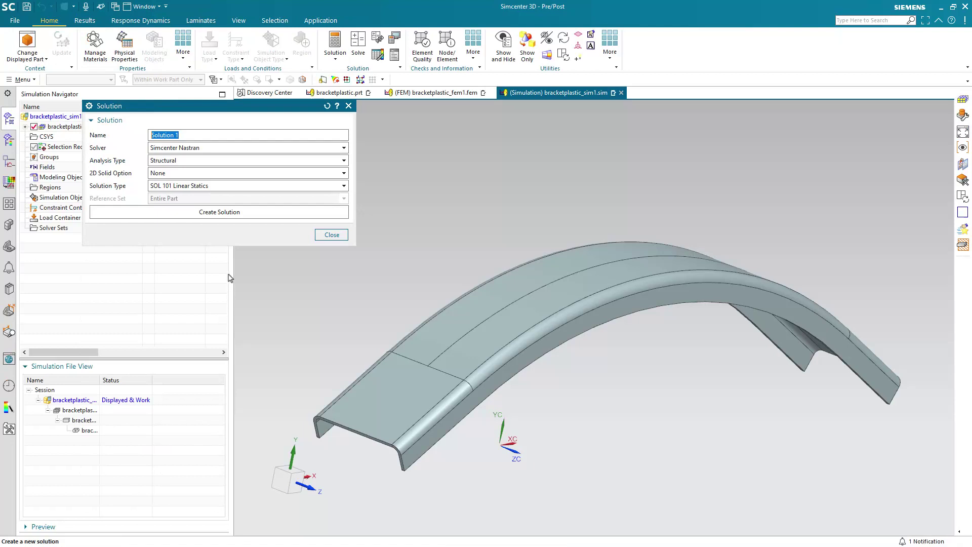
{"action": "left_click", "coordinate": [229, 186]}
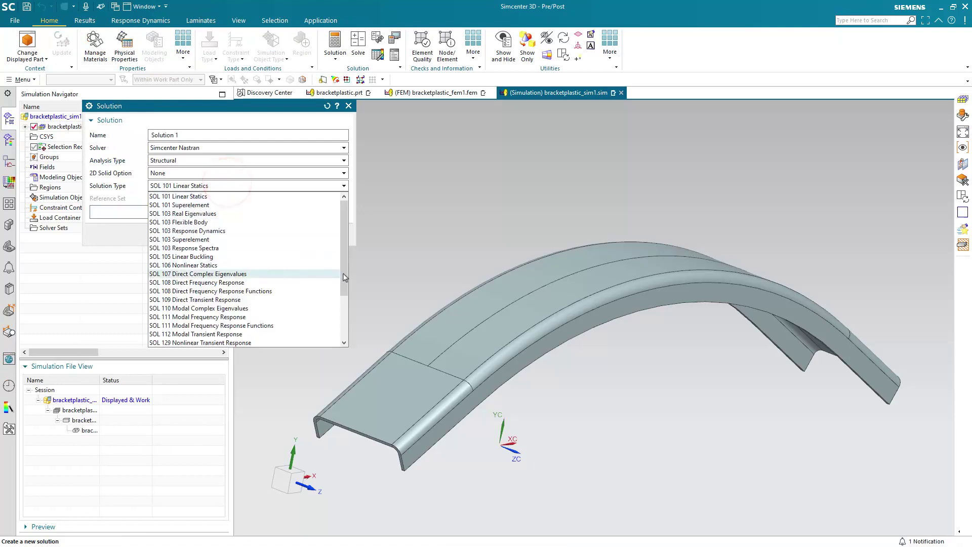
{"action": "scroll", "coordinate": [341, 272], "scroll_direction": "down", "scroll_amount": 5}
{"action": "left_click", "coordinate": [291, 347]}
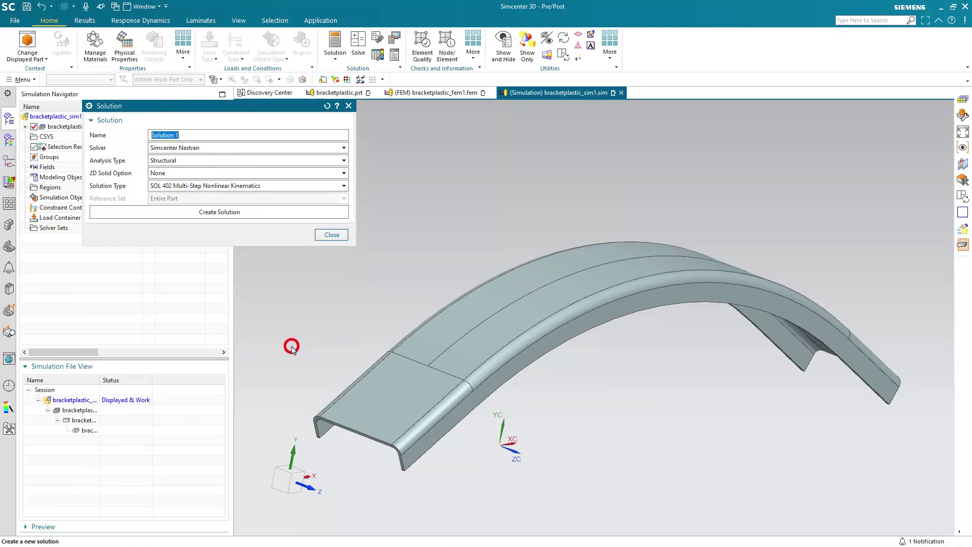
{"action": "left_click", "coordinate": [226, 212]}
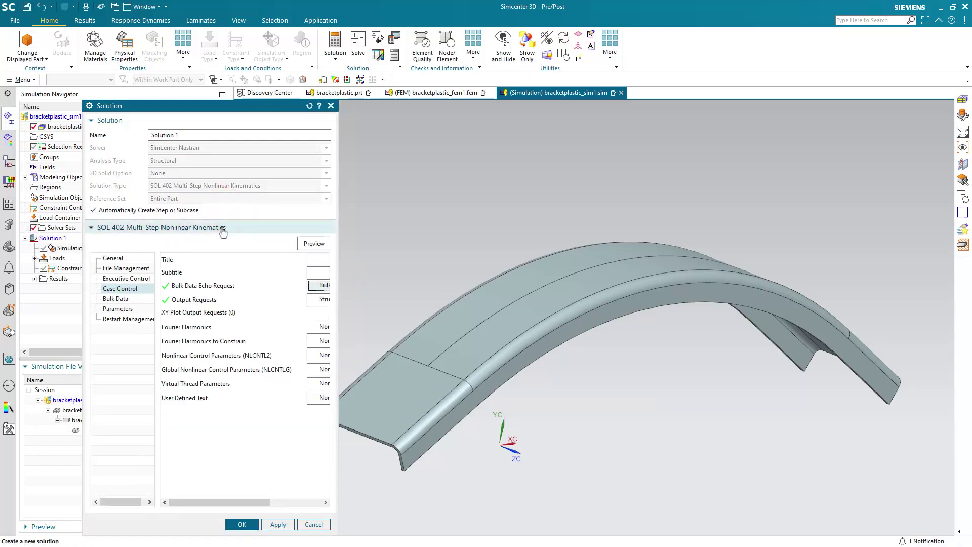
Filter the structural output requests to SOL 402 Multi-Step Nonlinear Kinematics and enable the contact result and plastic strain requests.
{"action": "left_click_drag", "start_coordinate": [337, 314], "coordinate": [452, 324]}
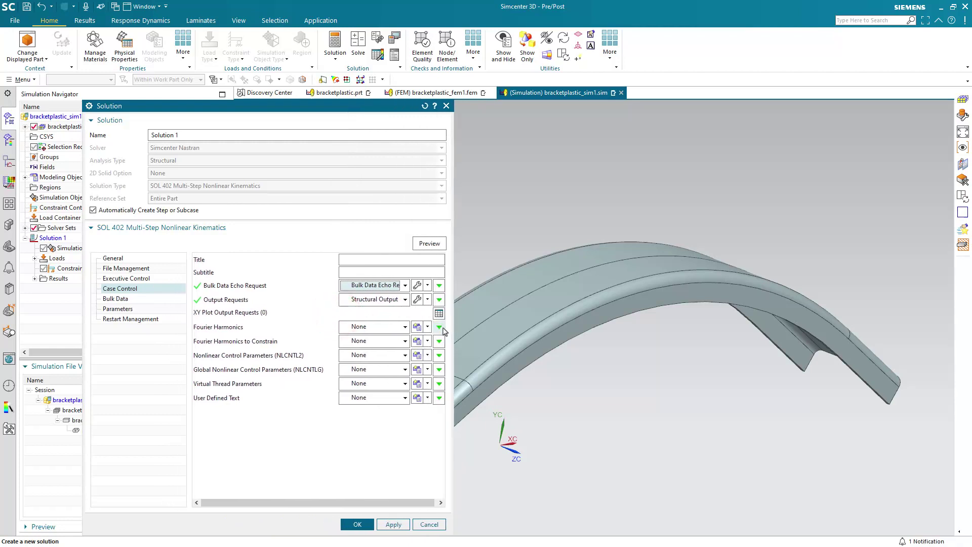
{"action": "left_click", "coordinate": [415, 300]}
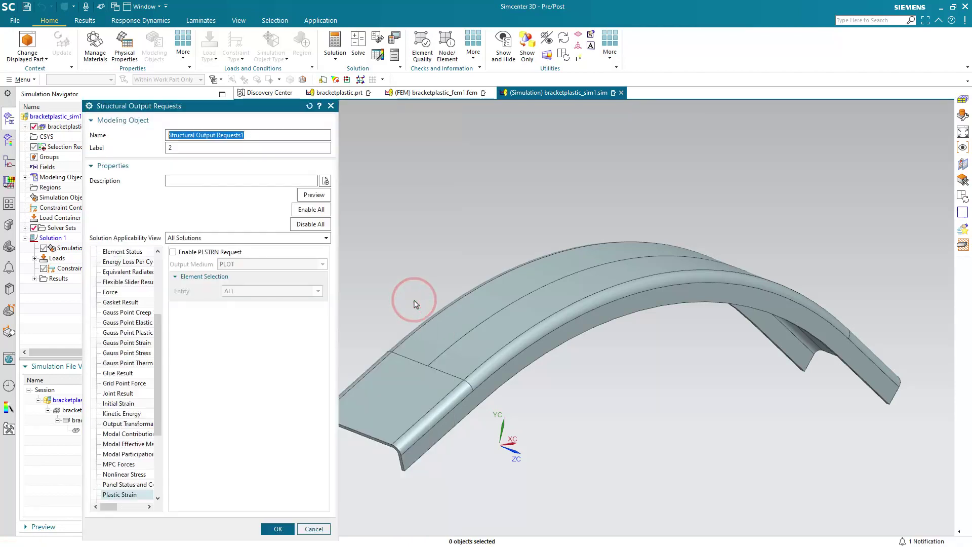
{"action": "left_click", "coordinate": [242, 239]}
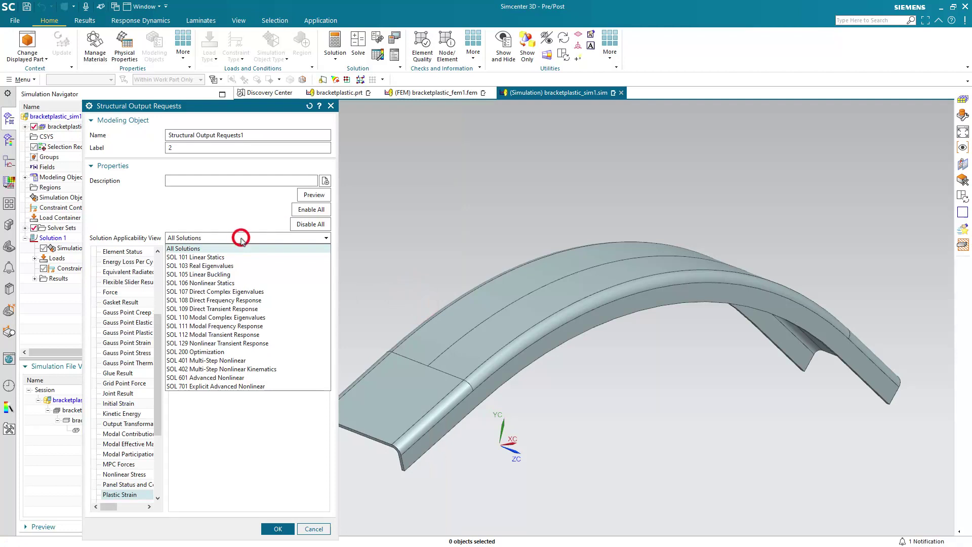
{"action": "left_click", "coordinate": [233, 369]}
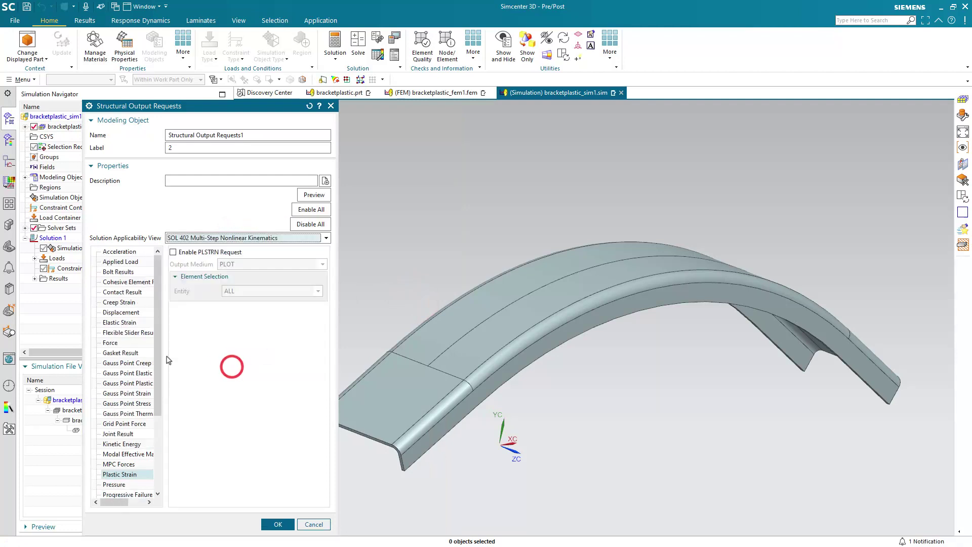
{"action": "left_click", "coordinate": [122, 292]}
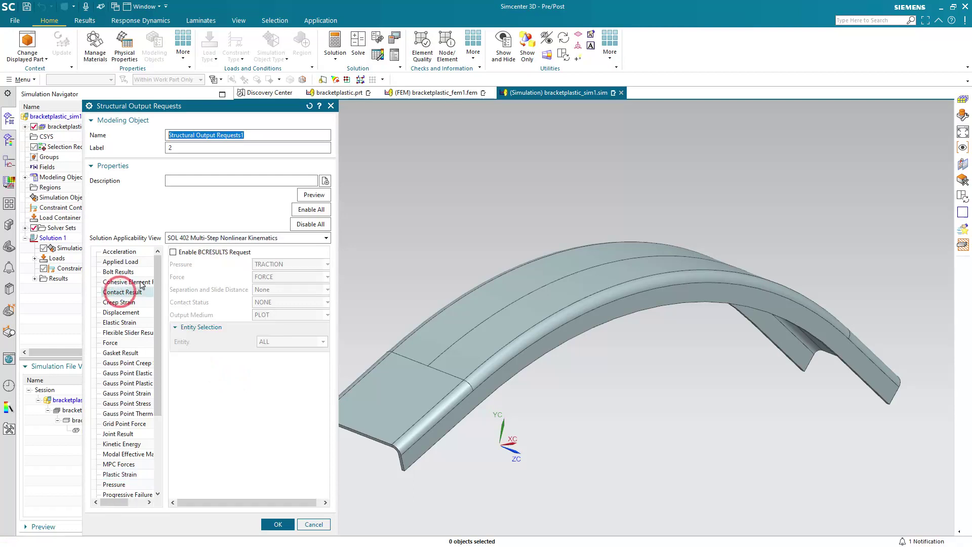
{"action": "left_click", "coordinate": [172, 252]}
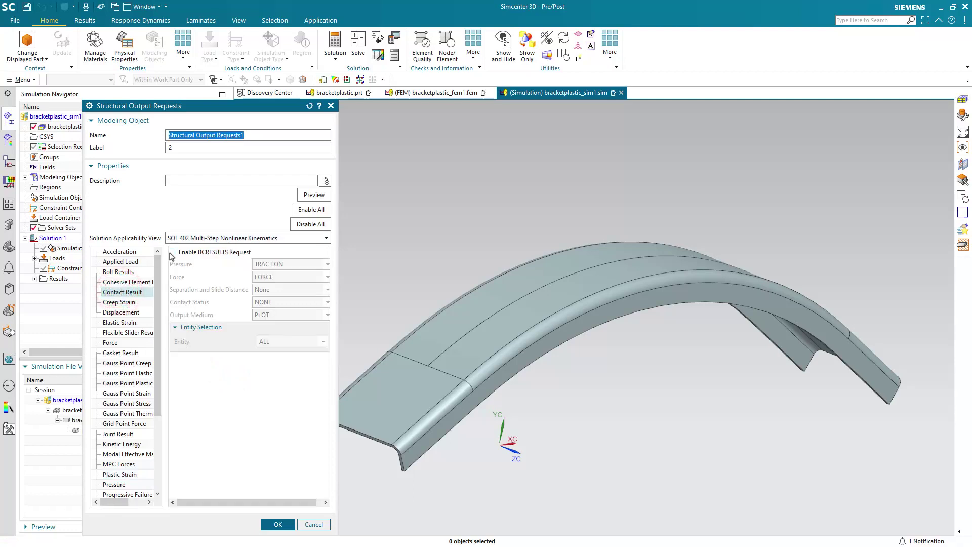
{"action": "left_click", "coordinate": [121, 475]}
{"action": "left_click", "coordinate": [174, 252]}
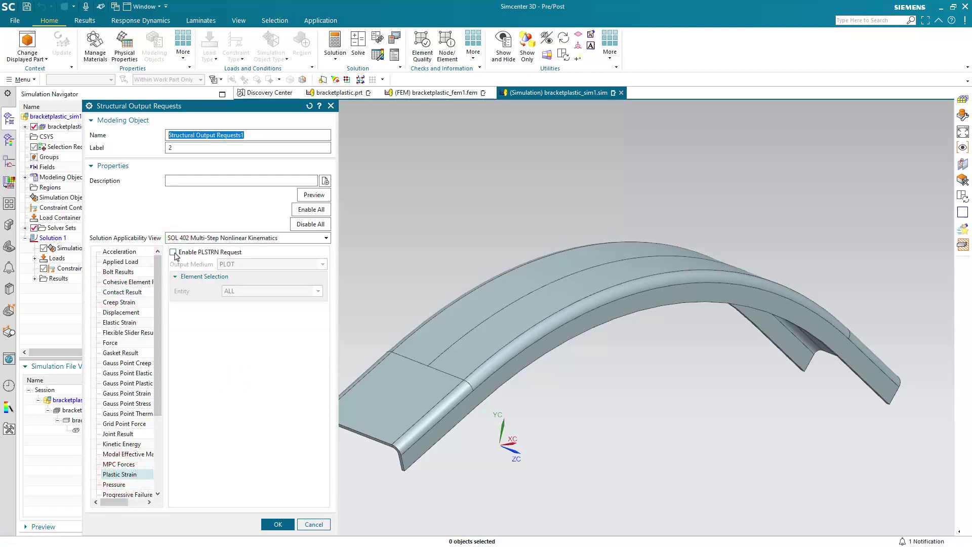
{"action": "left_click", "coordinate": [268, 523]}
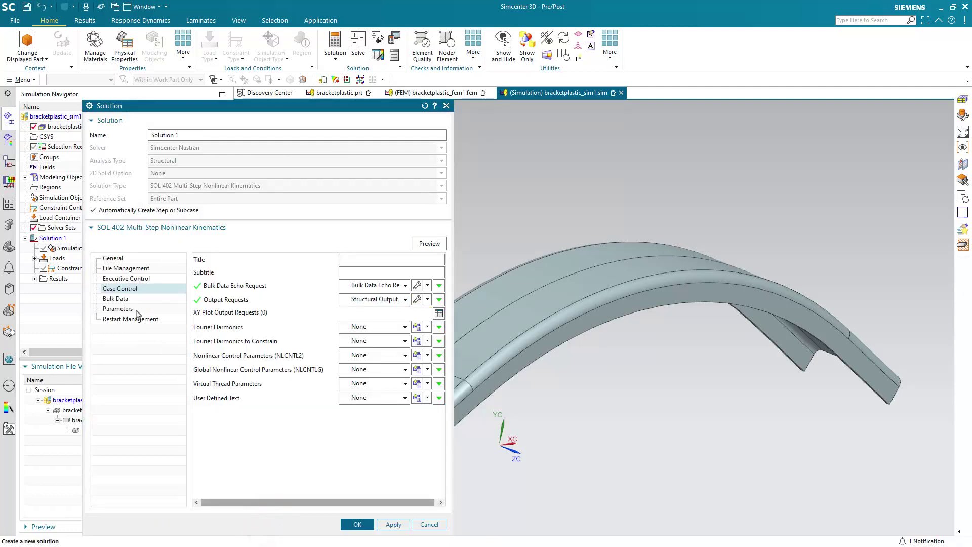
Enable Material Nonlinearity (MATNL) and Large Strains (LGSTRN) in the solution parameters and accept the solution.
{"action": "left_click", "coordinate": [136, 310]}
{"action": "left_click", "coordinate": [205, 295]}
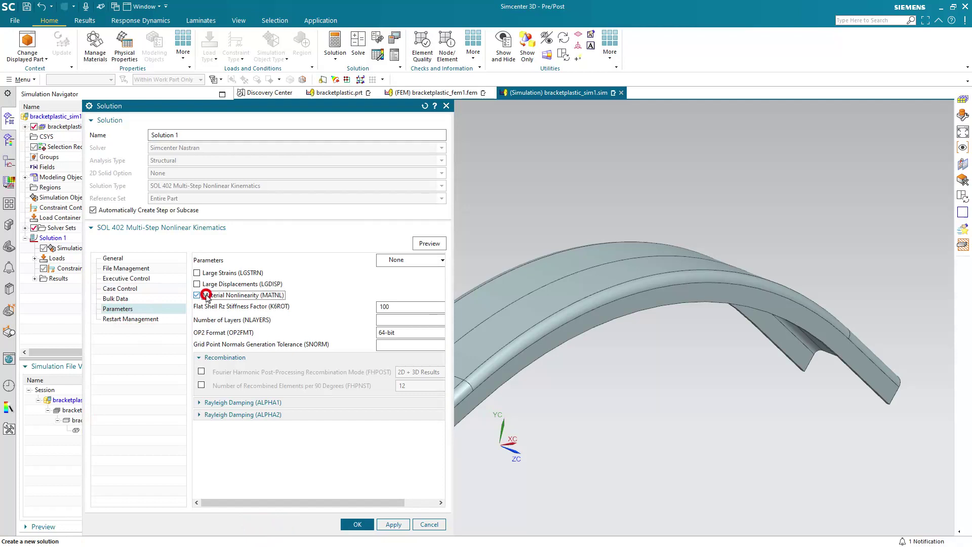
{"action": "left_click", "coordinate": [197, 272]}
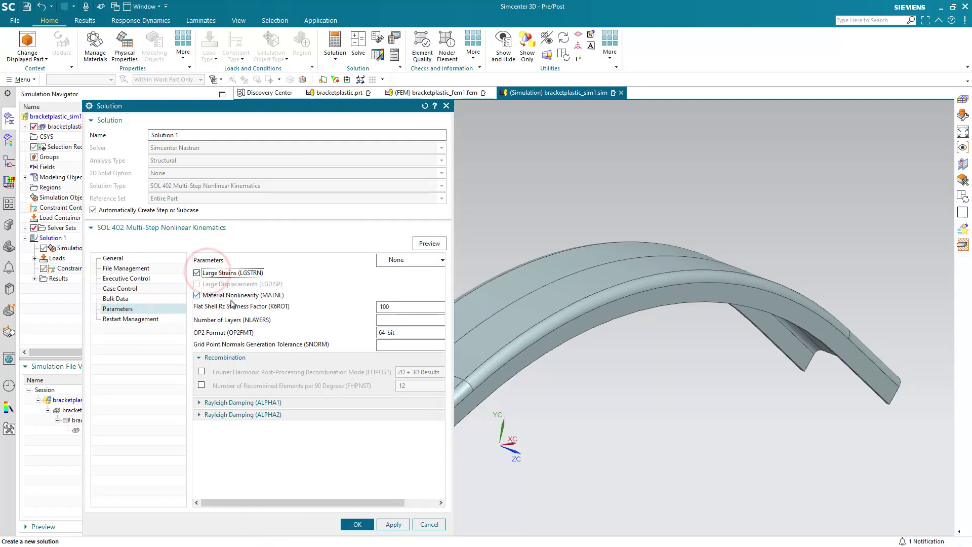
{"action": "left_click", "coordinate": [358, 524]}
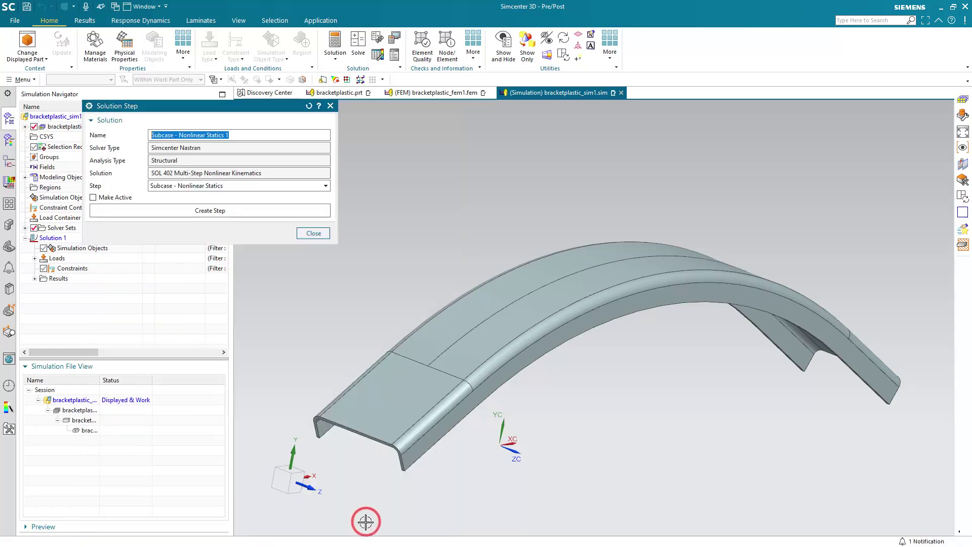
Create a Nonlinear Statics subcase with an end time of 2 s and 20 increments.
{"action": "left_click", "coordinate": [263, 186]}
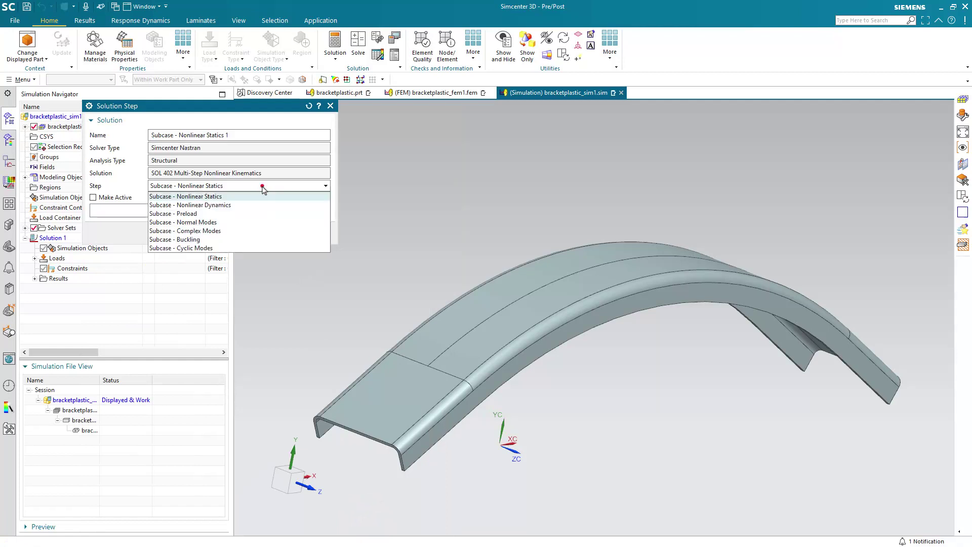
{"action": "left_click", "coordinate": [263, 188]}
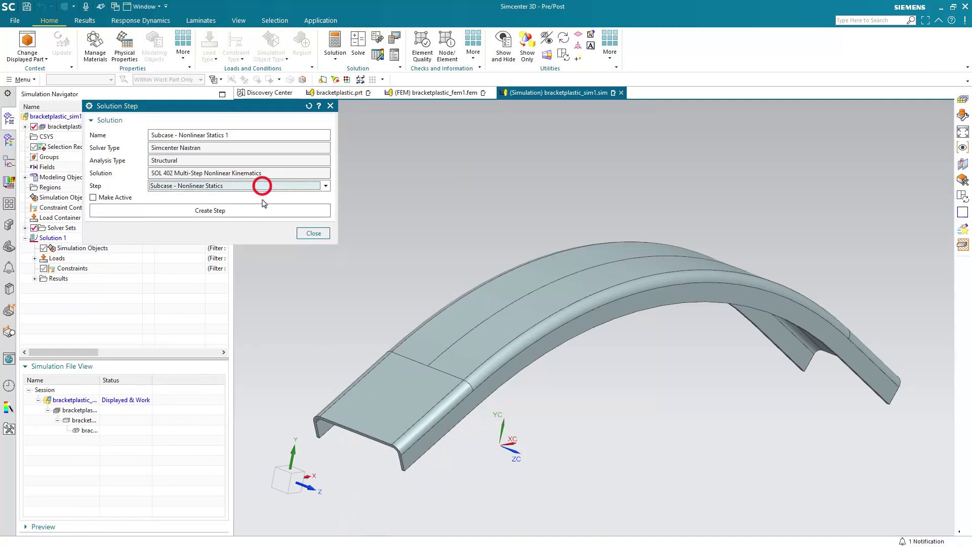
{"action": "left_click", "coordinate": [261, 206]}
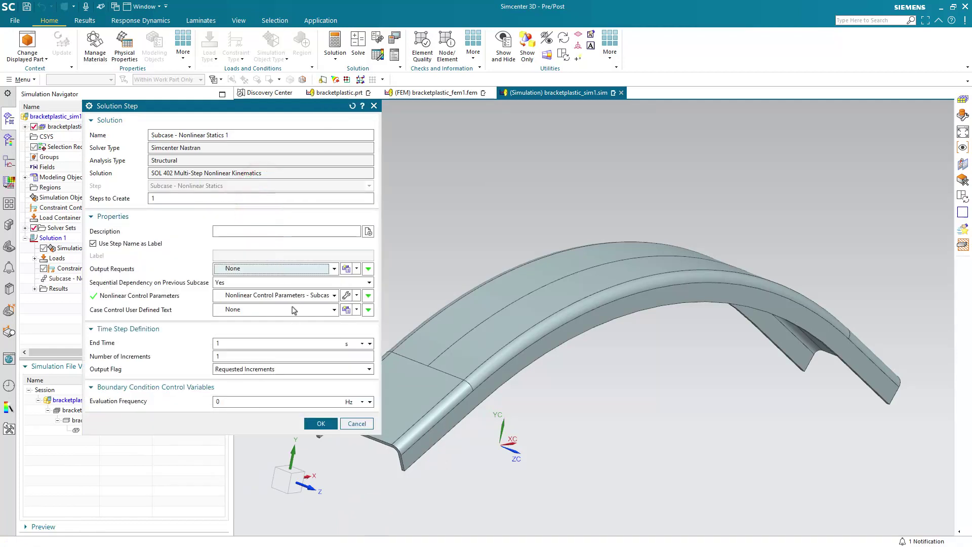
{"action": "left_click", "coordinate": [291, 344]}
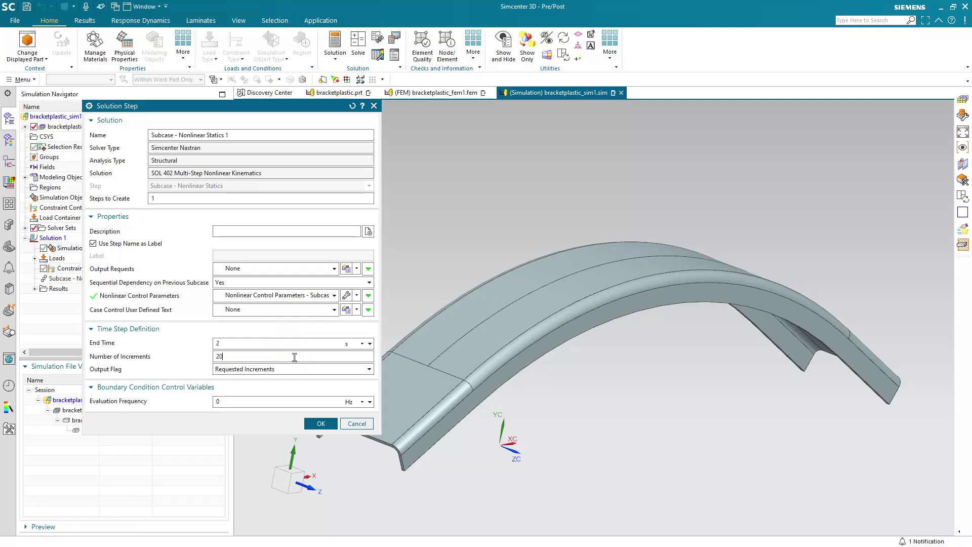
{"action": "left_click", "coordinate": [319, 423]}
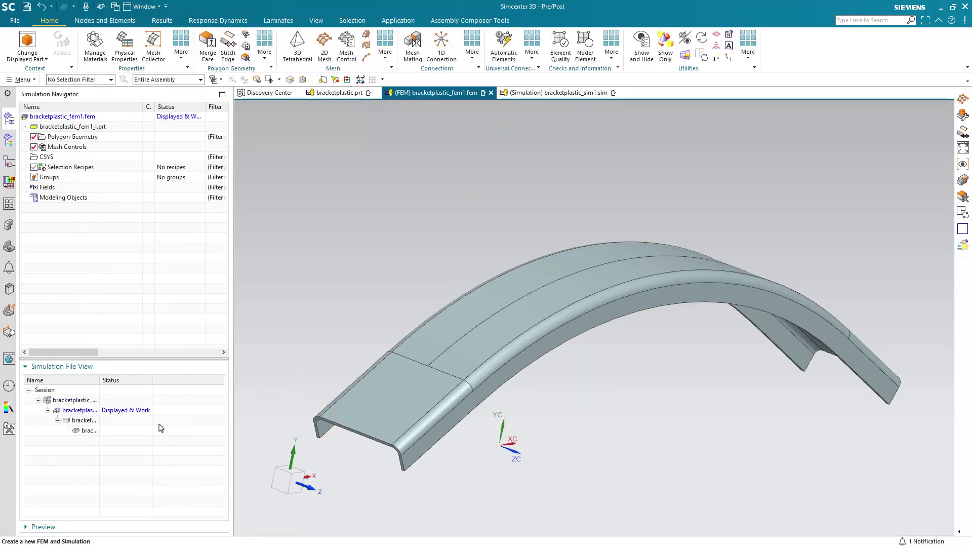
Display the idealized part and set its work layer to 11.
{"action": "double_click", "coordinate": [90, 421]}
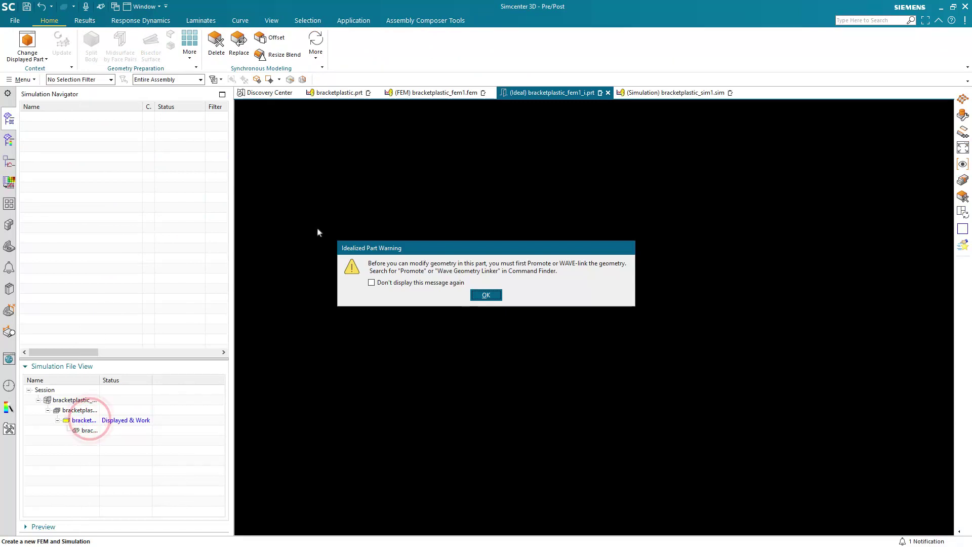
{"action": "left_click", "coordinate": [484, 294]}
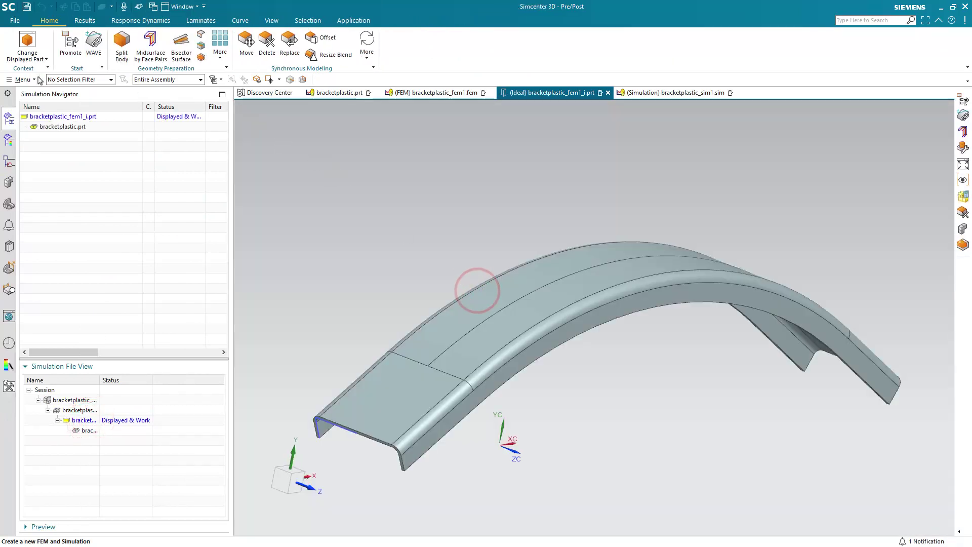
{"action": "left_click", "coordinate": [23, 79]}
{"action": "mouse_move", "coordinate": [57, 137]}
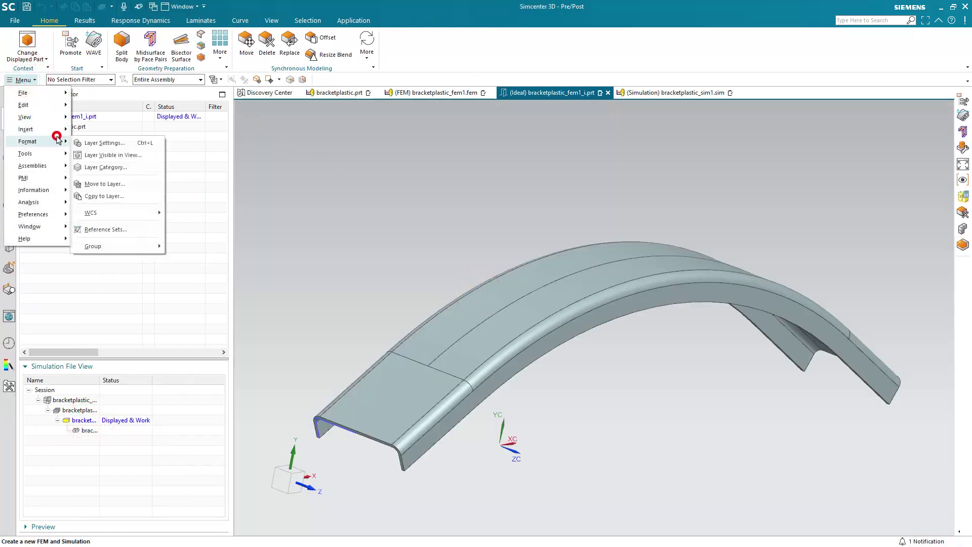
{"action": "left_click", "coordinate": [87, 140]}
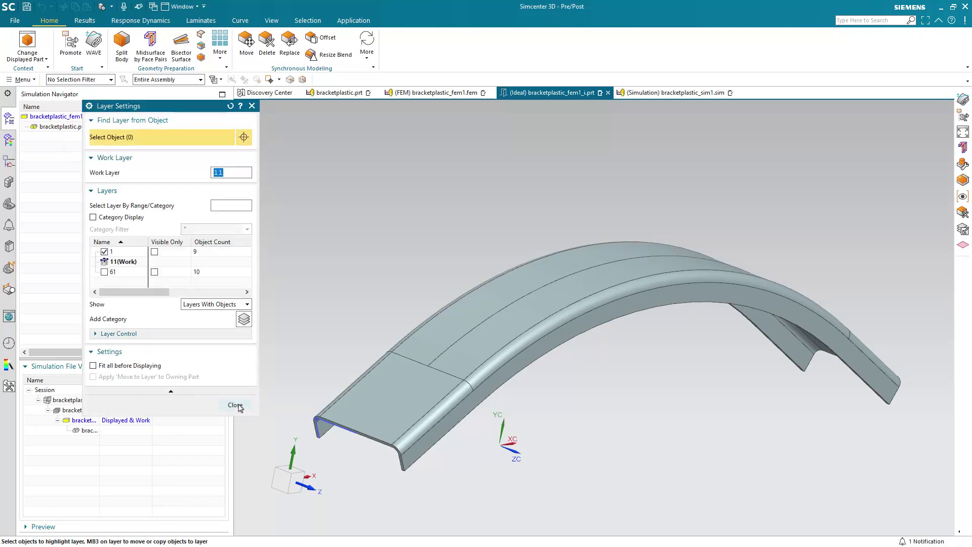
{"action": "left_click", "coordinate": [237, 404]}
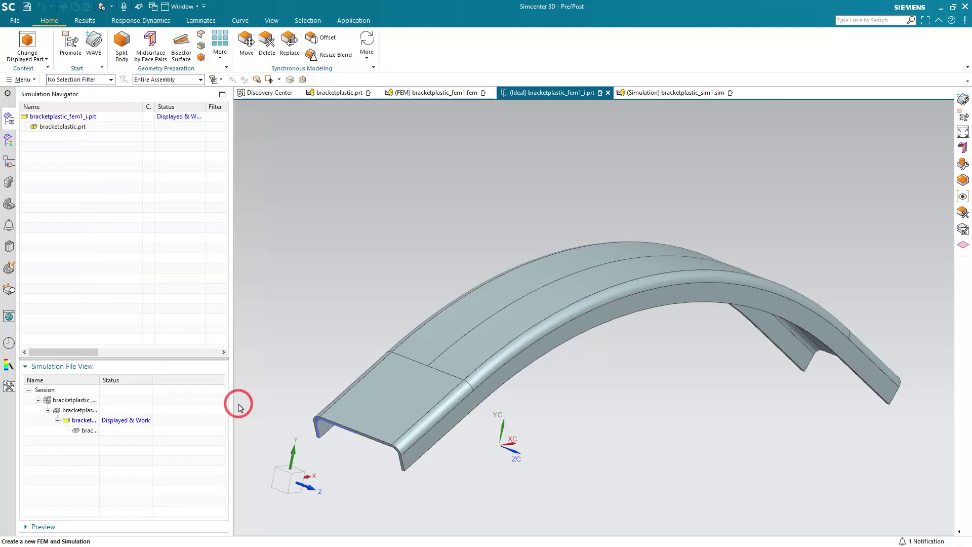
WAVE-link the bracket's solid body into the idealized part, keeping it associative and hiding the original.
{"action": "left_click", "coordinate": [93, 54]}
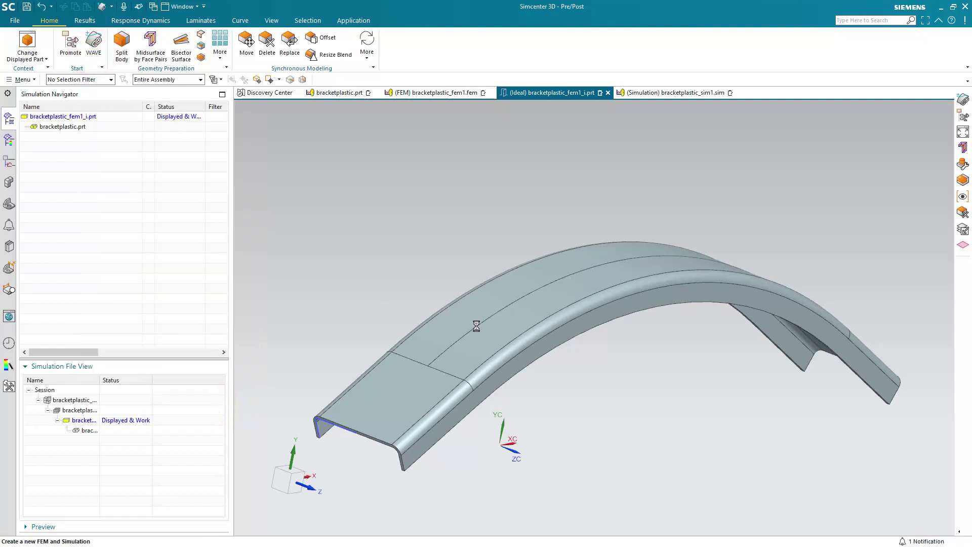
{"action": "left_click", "coordinate": [488, 331]}
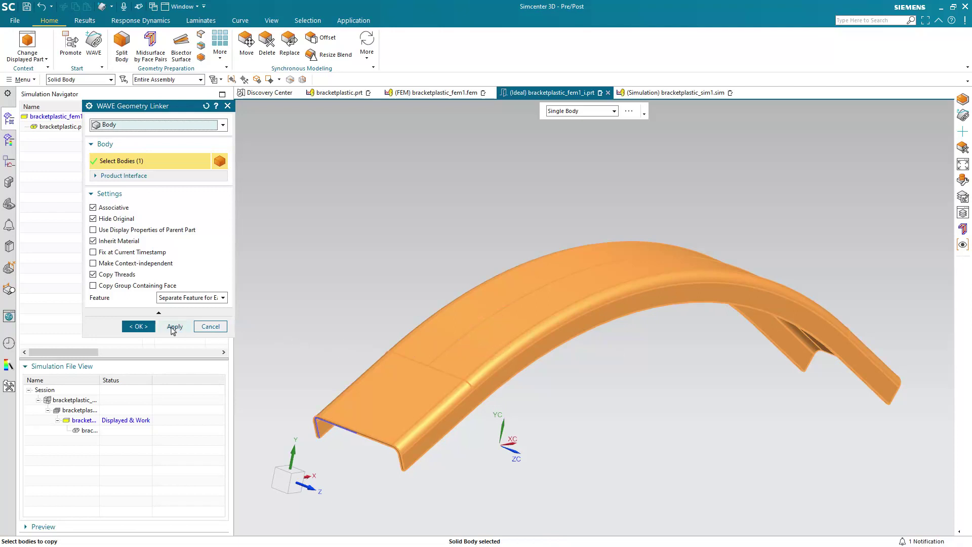
{"action": "left_click", "coordinate": [138, 327]}
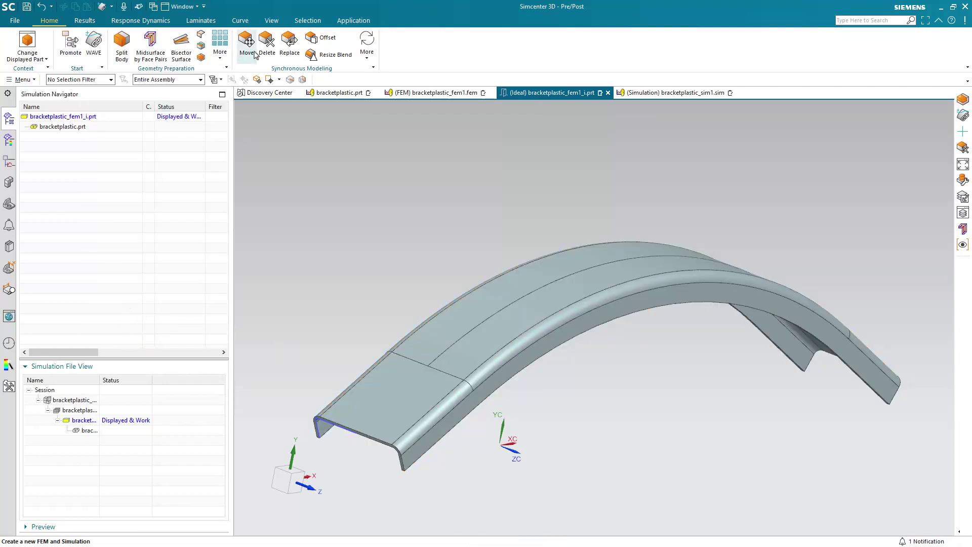
In the Modeling application, start an Extrude with an on-path section sketch at 50% arc length of the bracket's top centre edge.
{"action": "left_click", "coordinate": [353, 20]}
{"action": "left_click", "coordinate": [100, 52]}
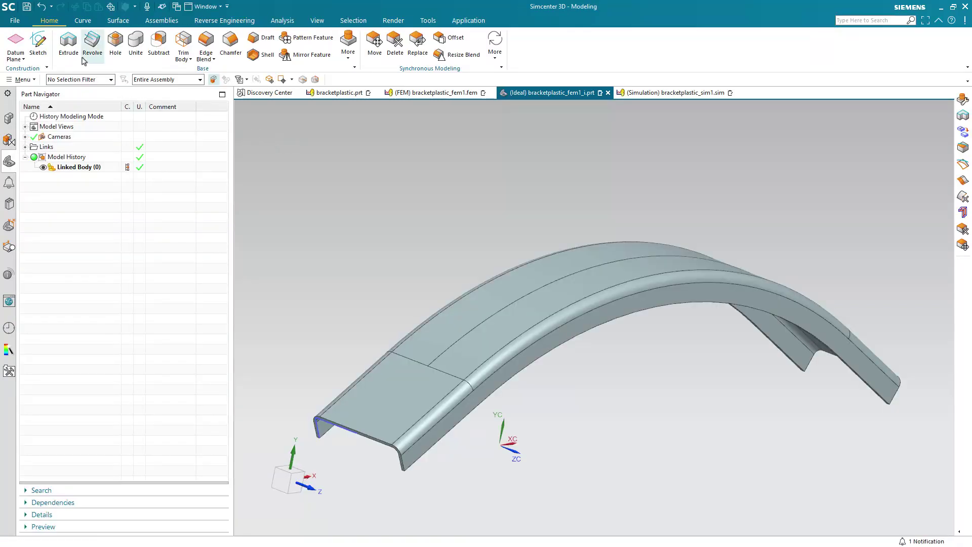
{"action": "left_click", "coordinate": [68, 42]}
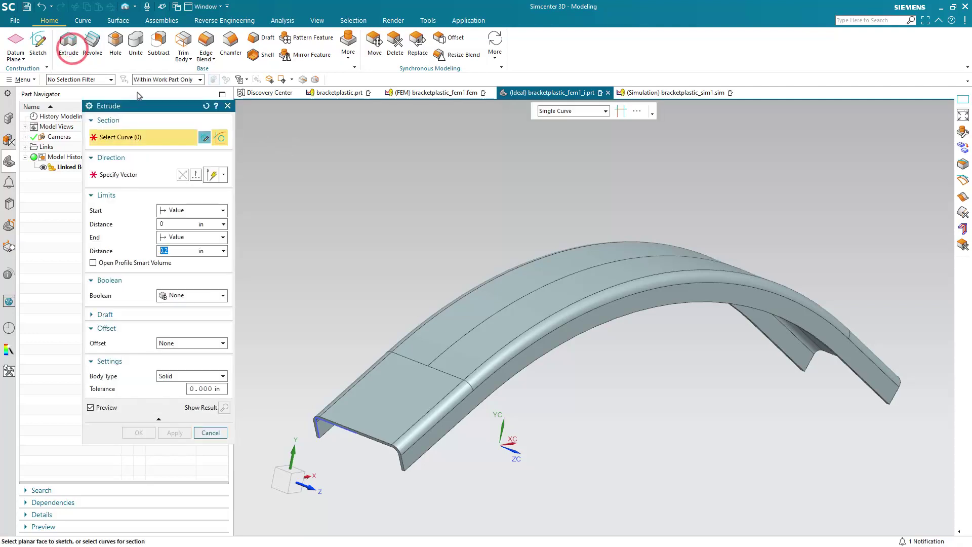
{"action": "left_click", "coordinate": [204, 137]}
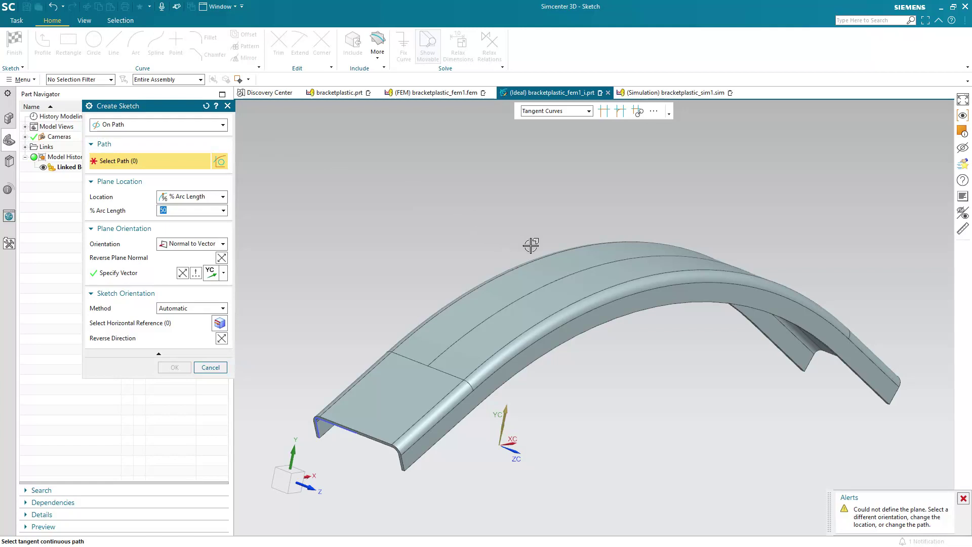
{"action": "left_click", "coordinate": [586, 265]}
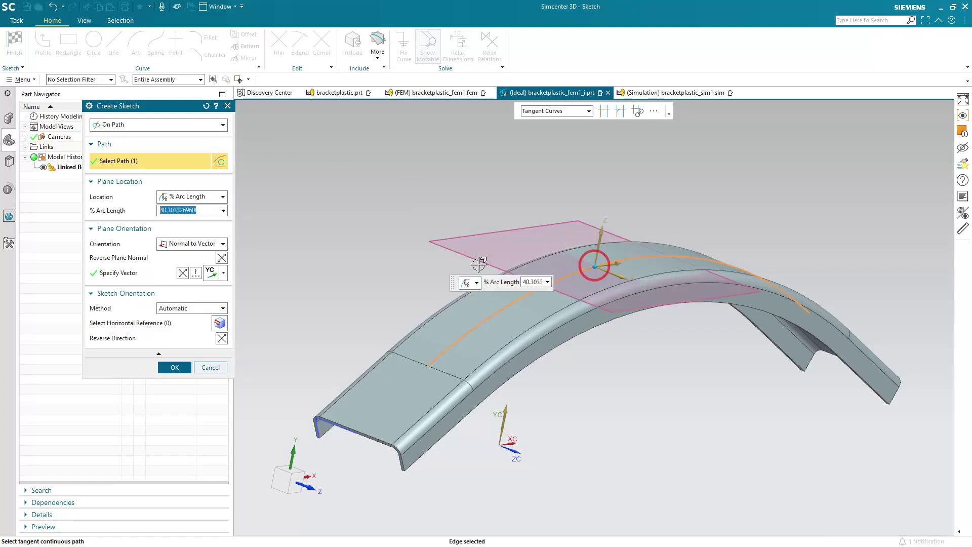
{"action": "type", "text": "50"}
{"action": "key", "text": "Tab"}
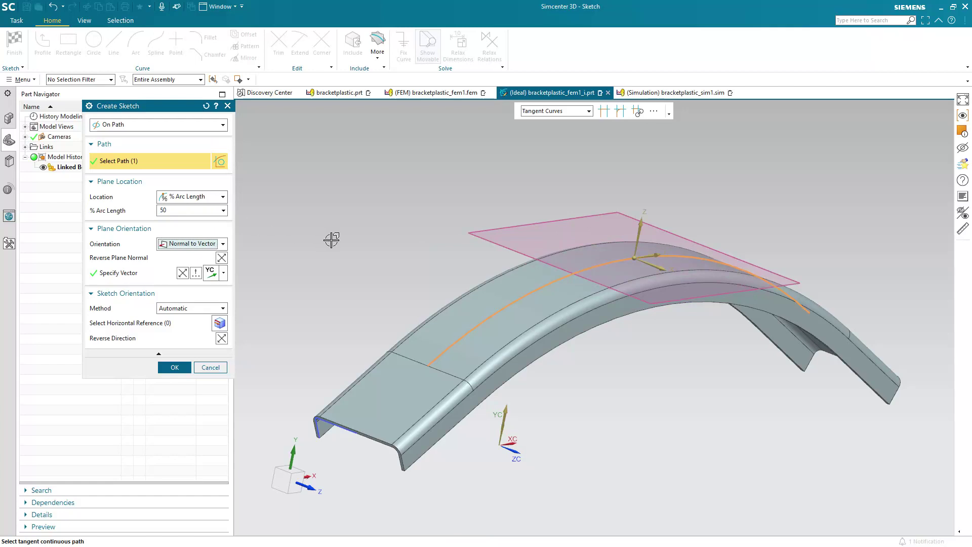
Orient the sketch plane by the normal of the bracket's top face and create the sketch.
{"action": "scroll", "coordinate": [331, 239], "scroll_direction": "up", "scroll_amount": 3}
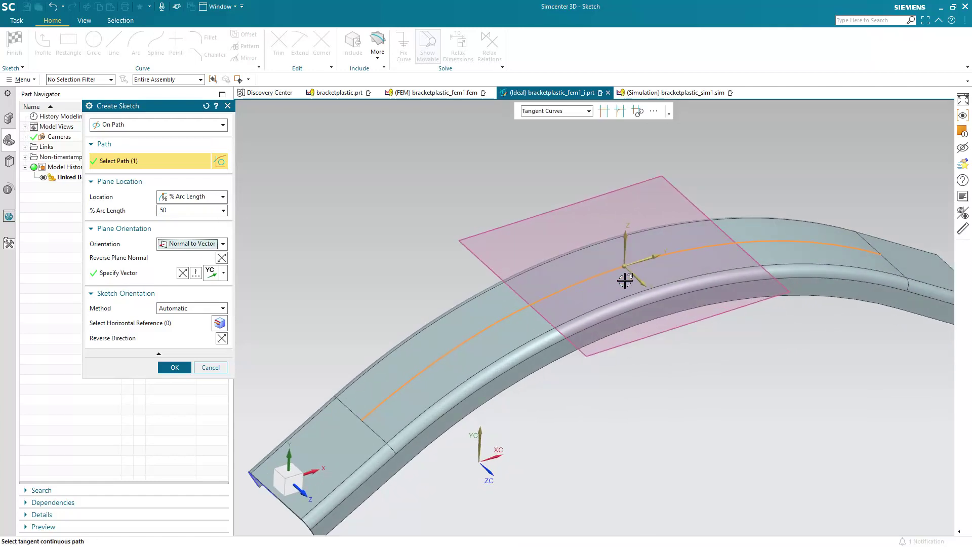
{"action": "left_click", "coordinate": [223, 273]}
{"action": "left_click", "coordinate": [211, 350]}
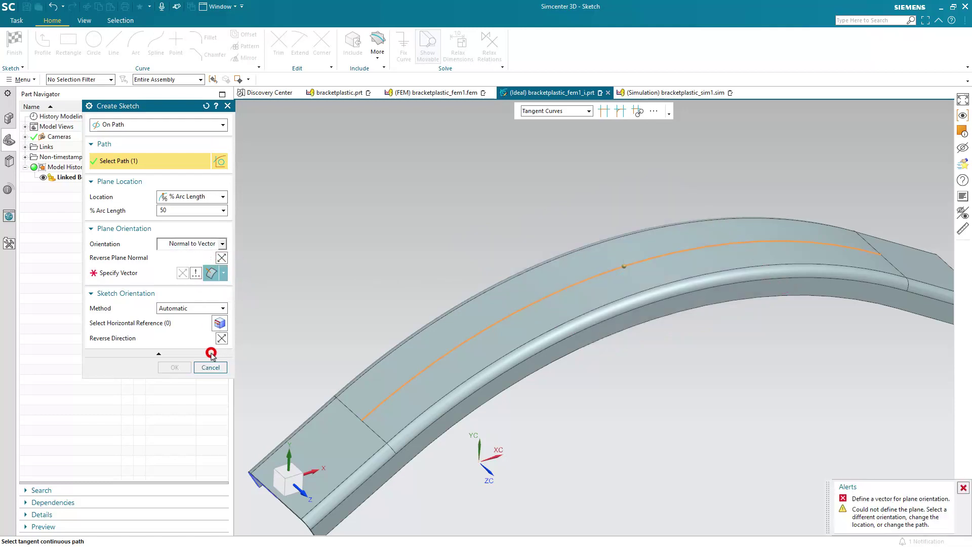
{"action": "left_click", "coordinate": [625, 275]}
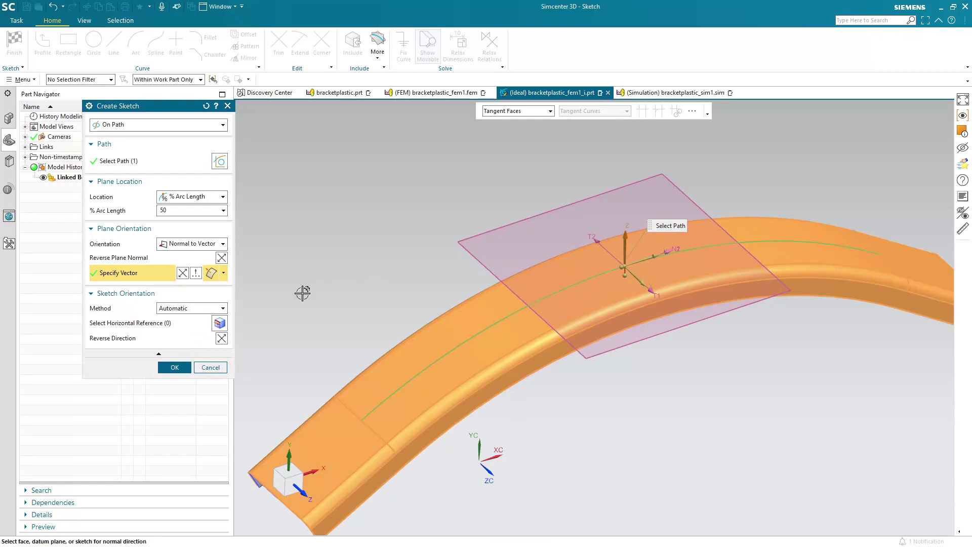
{"action": "left_click", "coordinate": [183, 369]}
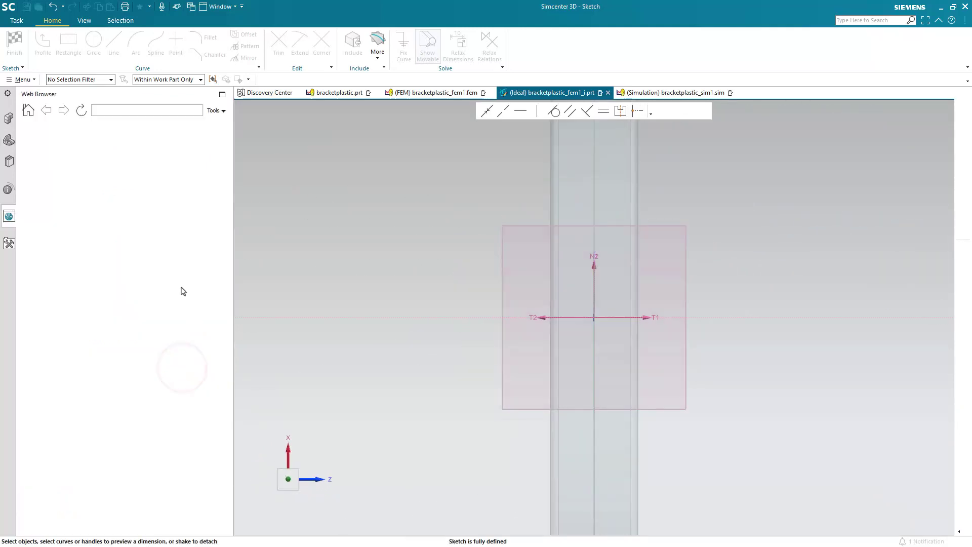
Sketch a rectangle across the middle of the bracket, overhanging both long sides, and finish the sketch.
{"action": "left_click", "coordinate": [68, 39]}
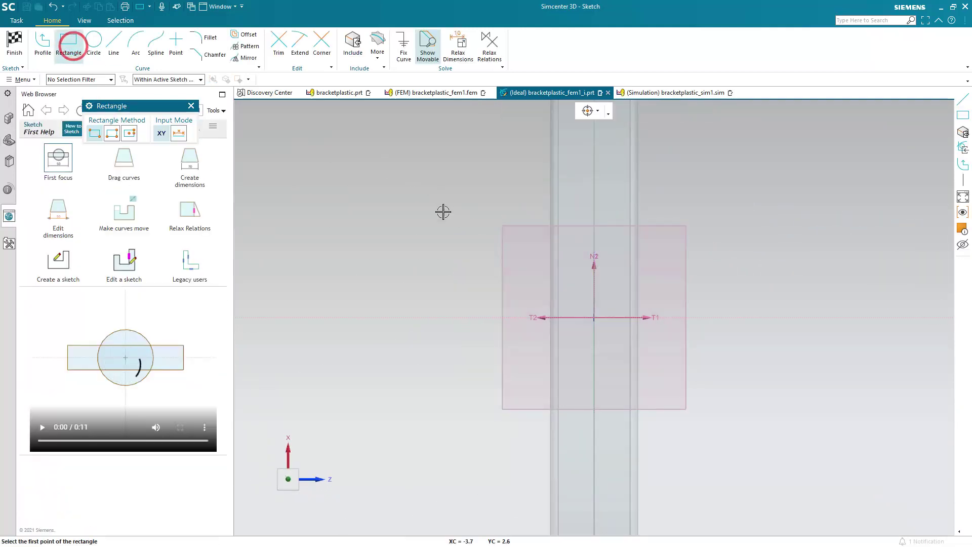
{"action": "scroll", "coordinate": [405, 346], "scroll_direction": "down", "scroll_amount": 2}
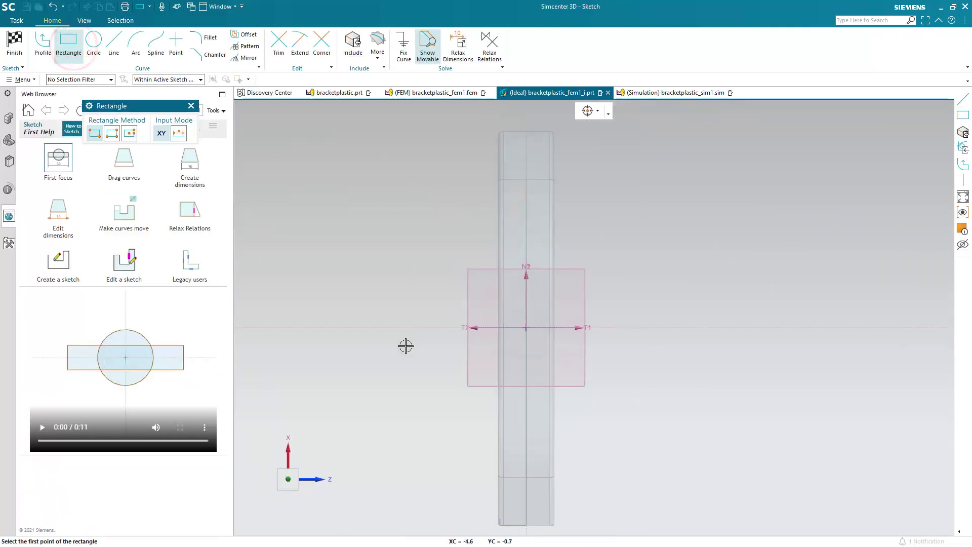
{"action": "left_click", "coordinate": [475, 218]}
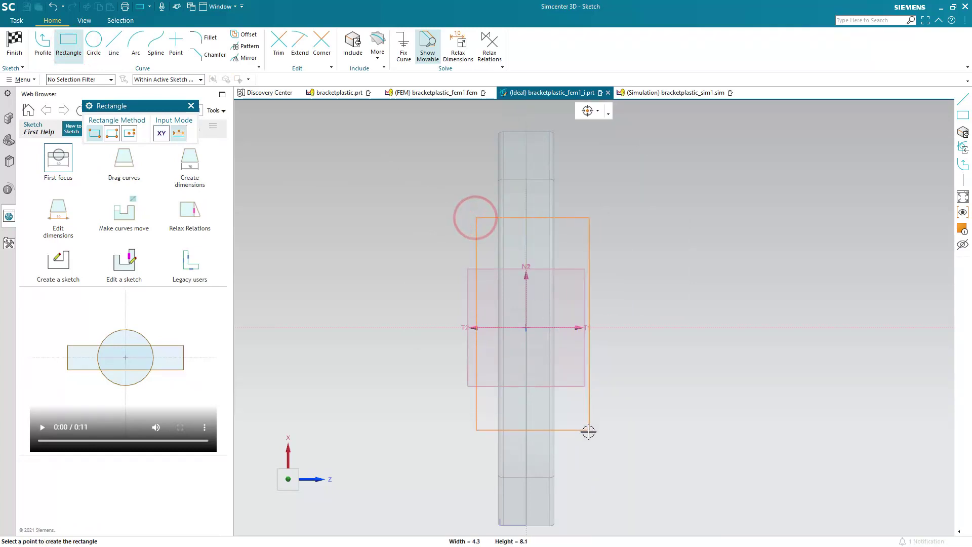
{"action": "left_click", "coordinate": [573, 440]}
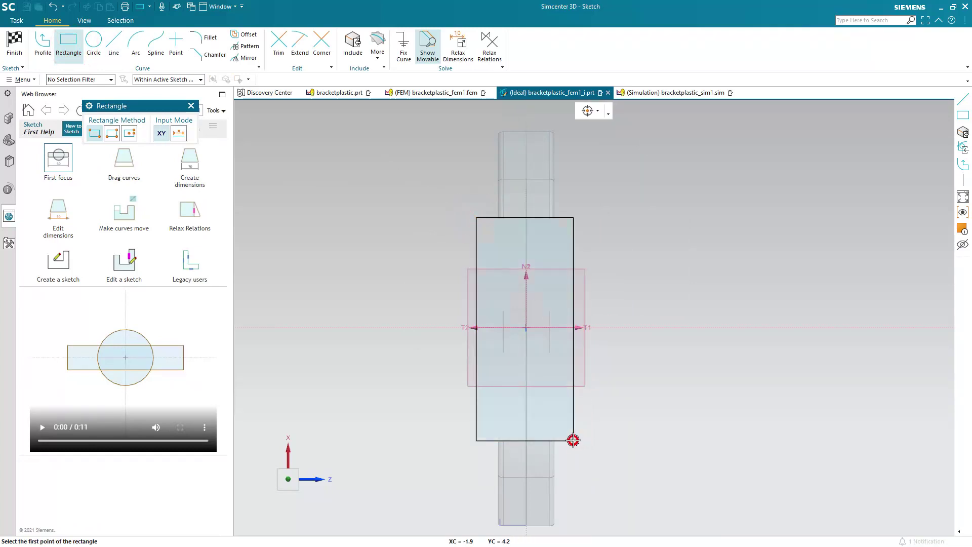
{"action": "left_click", "coordinate": [15, 41]}
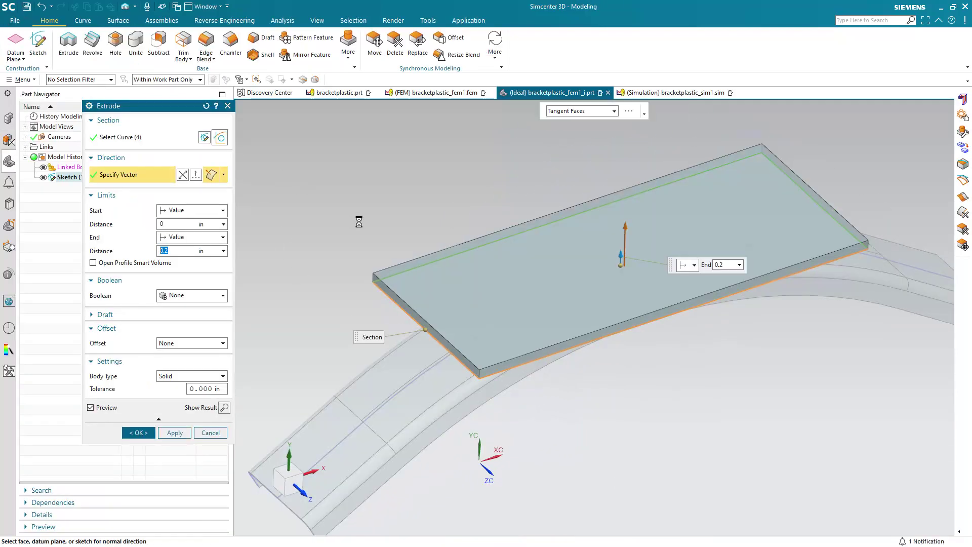
Extrude the rectangle from 0 to 0.2 in along the face normal as a separate solid with no Boolean.
{"action": "middle_click_drag", "start_coordinate": [401, 263], "coordinate": [402, 208]}
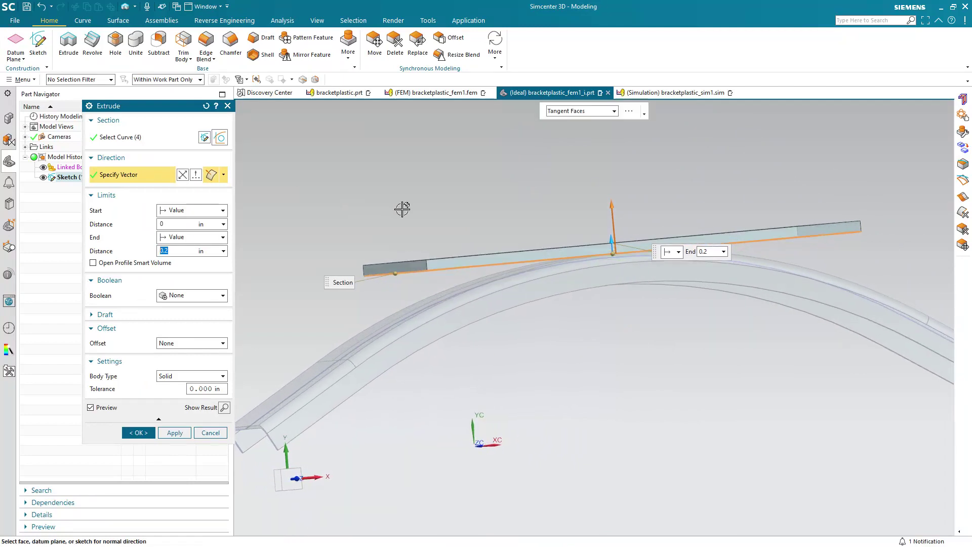
{"action": "scroll", "coordinate": [605, 262], "scroll_direction": "up", "scroll_amount": 3}
{"action": "scroll", "coordinate": [615, 273], "scroll_direction": "down", "scroll_amount": 4}
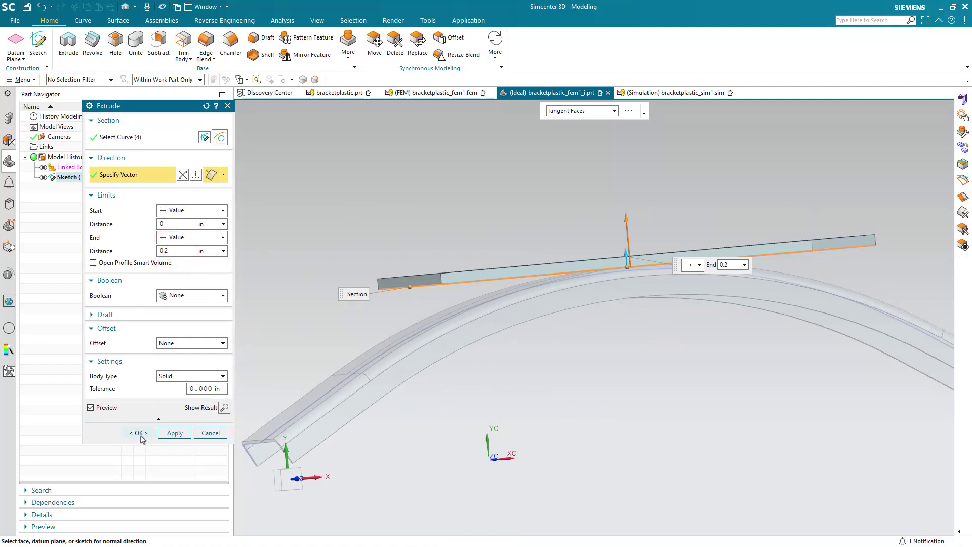
{"action": "left_click", "coordinate": [138, 432]}
{"action": "middle_click_drag", "start_coordinate": [556, 351], "coordinate": [590, 369]}
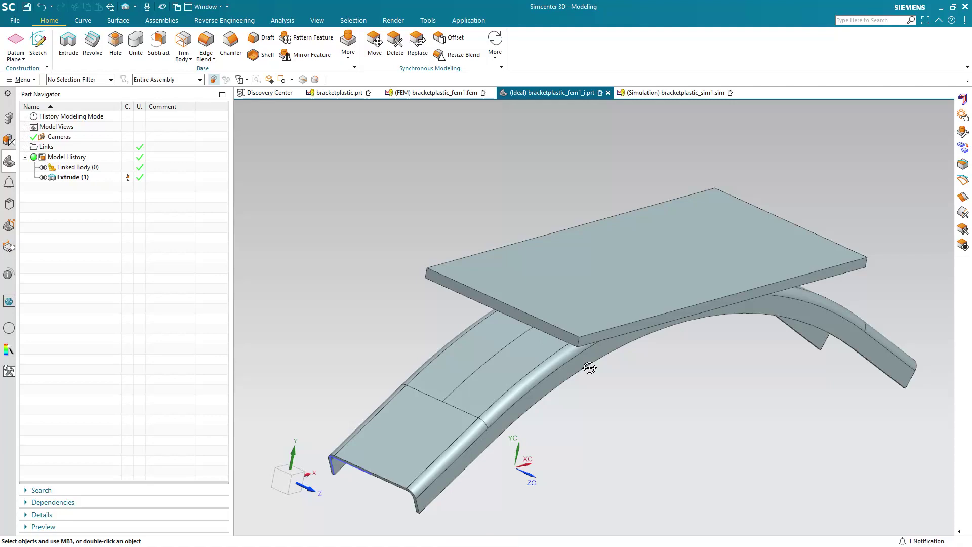
Assign the library material AISI_310_SS to the extruded plate.
{"action": "left_click", "coordinate": [9, 77]}
{"action": "left_click", "coordinate": [38, 156]}
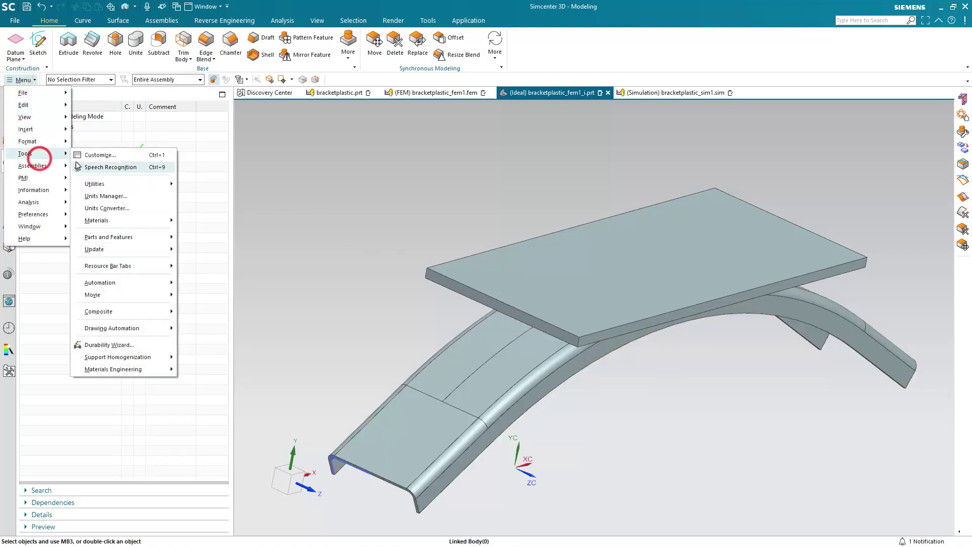
{"action": "left_click", "coordinate": [132, 220]}
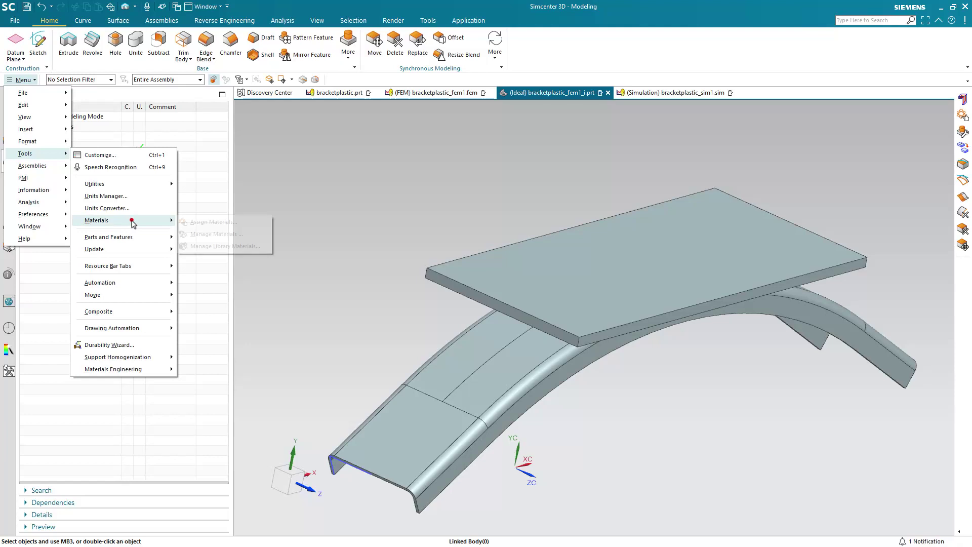
{"action": "left_click", "coordinate": [185, 223]}
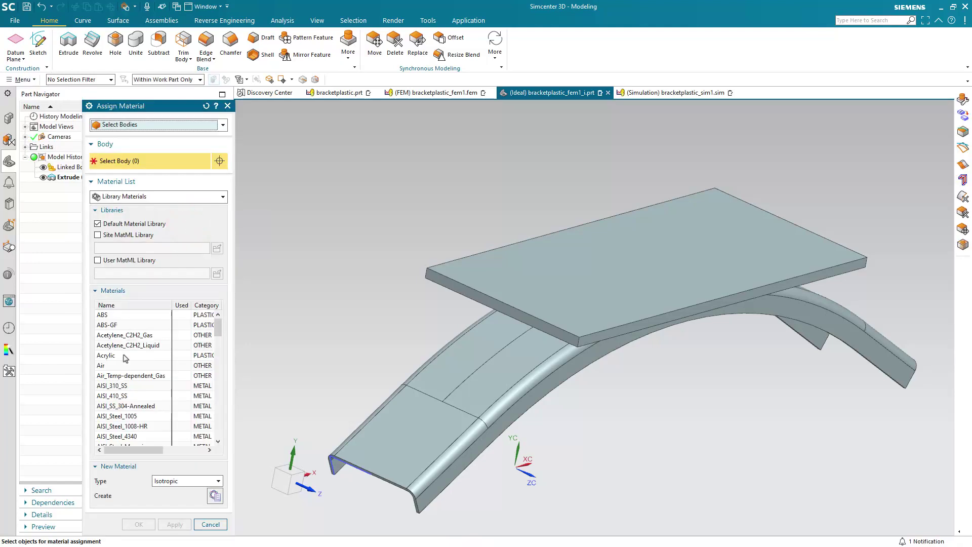
{"action": "left_click", "coordinate": [123, 386]}
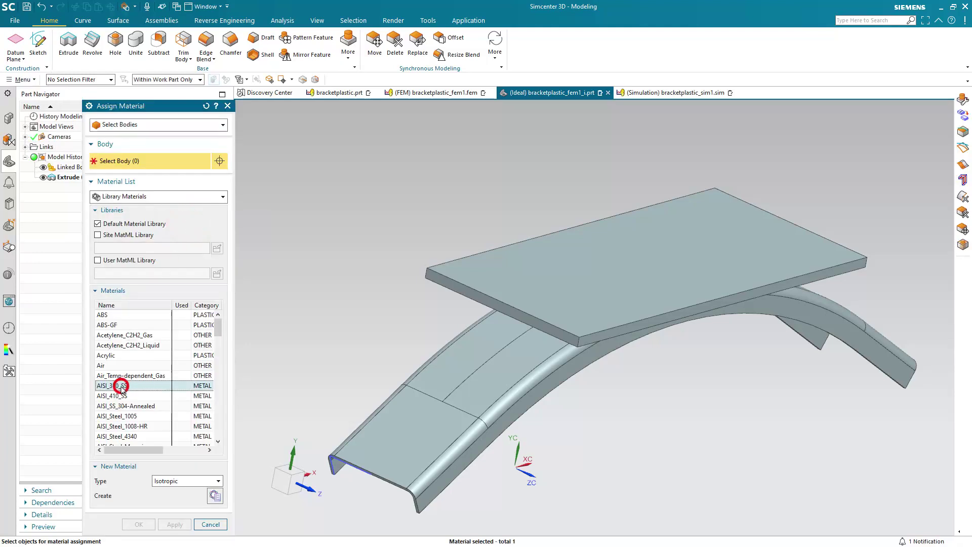
{"action": "left_click", "coordinate": [449, 278]}
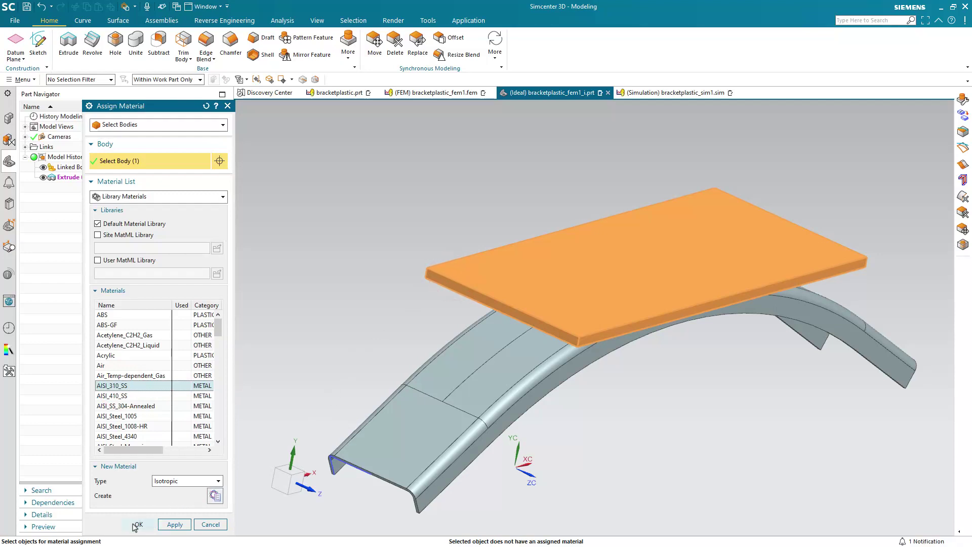
{"action": "left_click", "coordinate": [136, 525]}
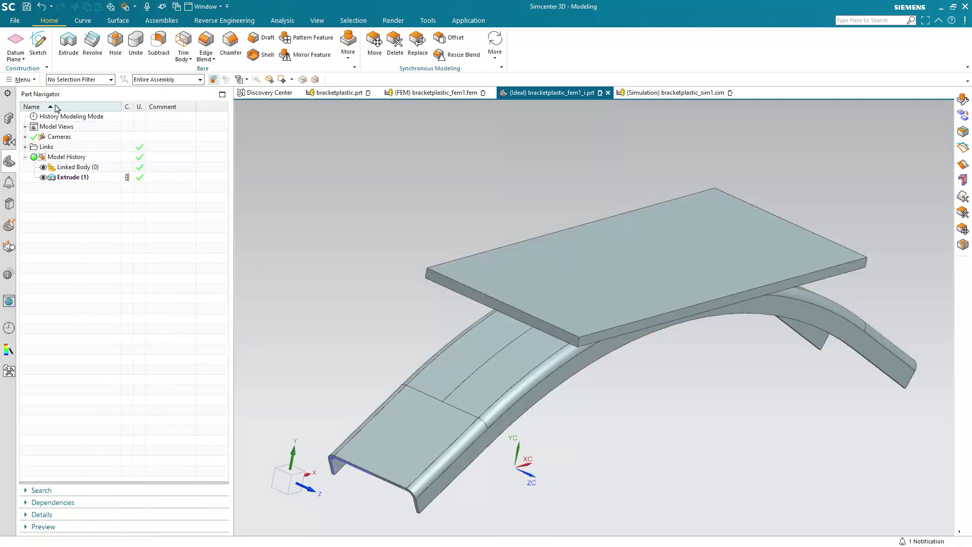
Set the idealized part's work layer to 12 in the layer settings.
{"action": "left_click", "coordinate": [23, 79]}
{"action": "left_click", "coordinate": [47, 139]}
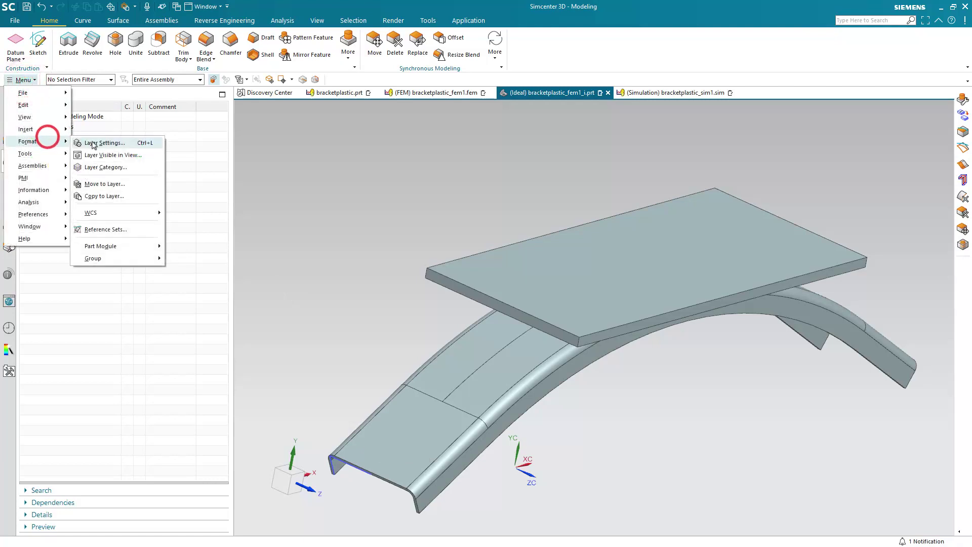
{"action": "left_click", "coordinate": [93, 142]}
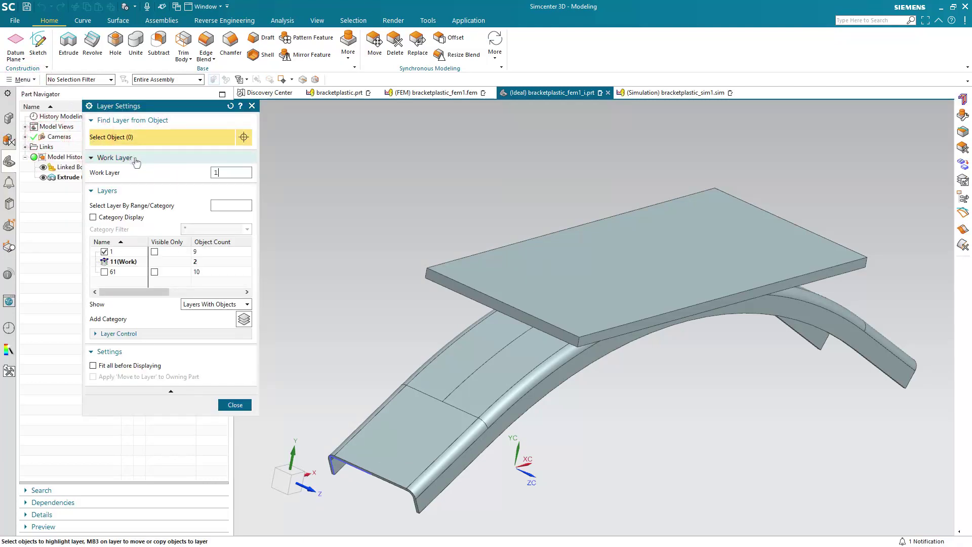
{"action": "type", "text": "12"}
{"action": "key", "text": "Return"}
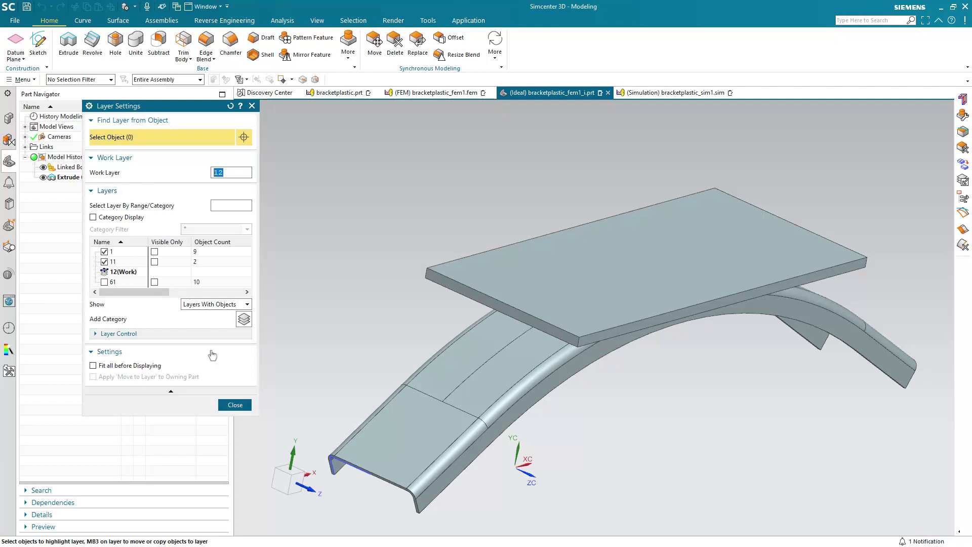
{"action": "left_click", "coordinate": [233, 405]}
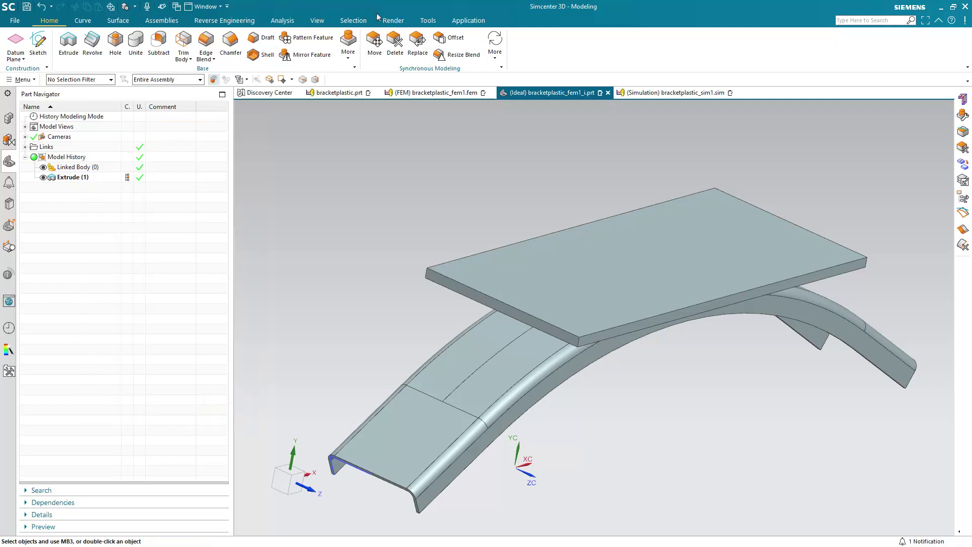
Return to Pre/Post and create midsurfaces by face pairs for both the bracket and the plate, using the Progressive strategy.
{"action": "left_click", "coordinate": [460, 21]}
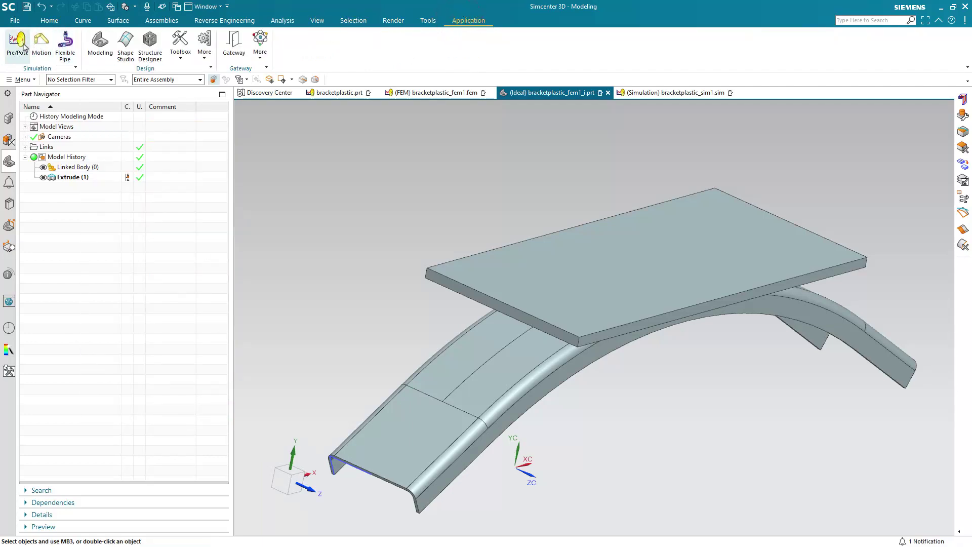
{"action": "left_click", "coordinate": [19, 43]}
{"action": "left_click", "coordinate": [151, 45]}
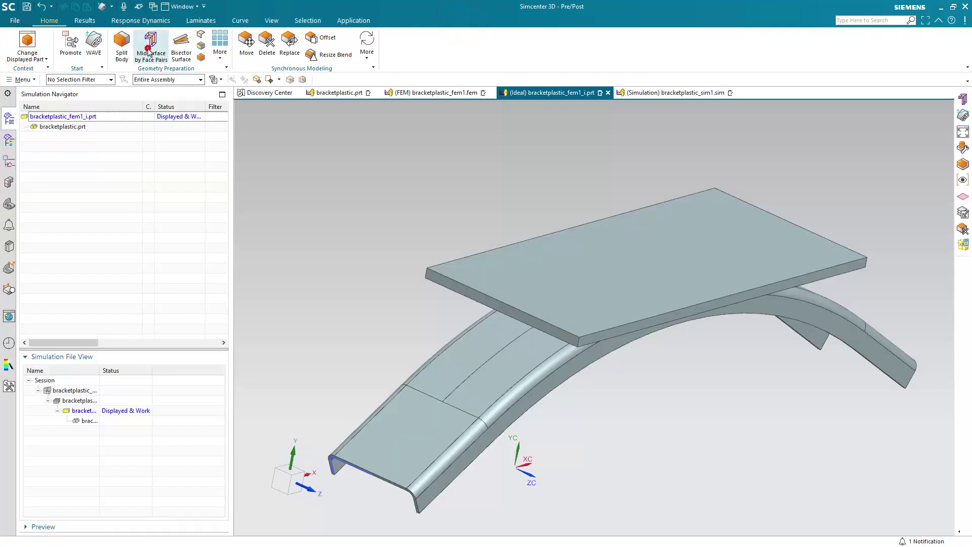
{"action": "scroll", "coordinate": [369, 315], "scroll_direction": "down", "scroll_amount": 3}
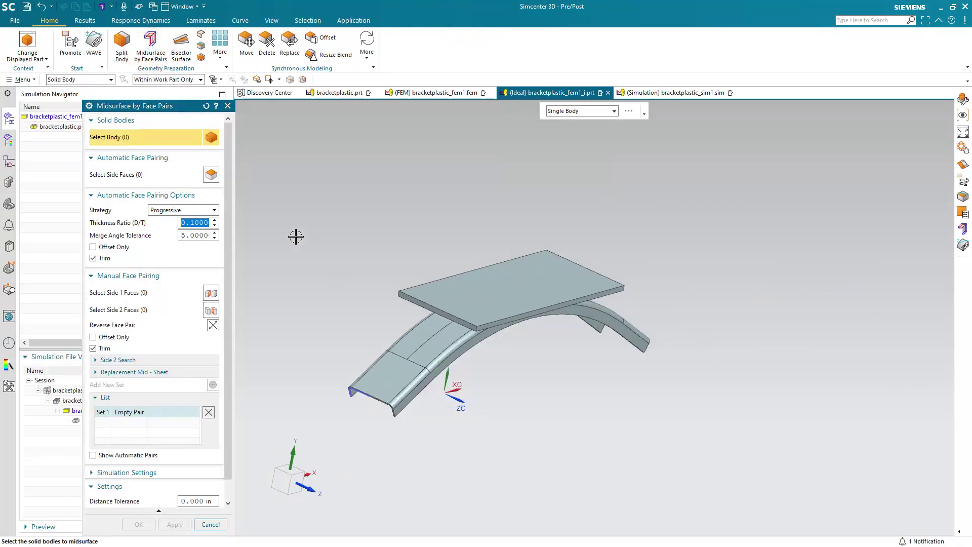
{"action": "left_click_drag", "start_coordinate": [282, 217], "coordinate": [722, 440]}
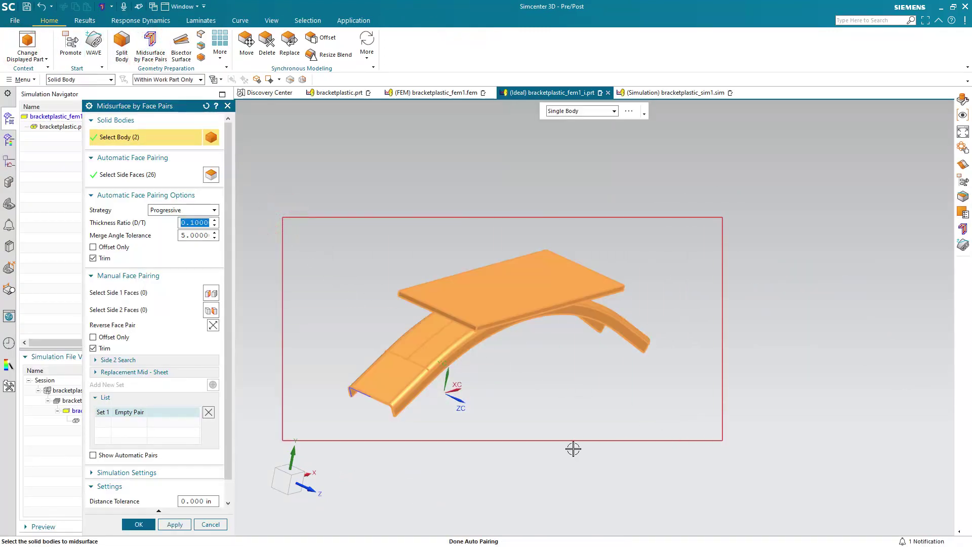
{"action": "left_click", "coordinate": [146, 524]}
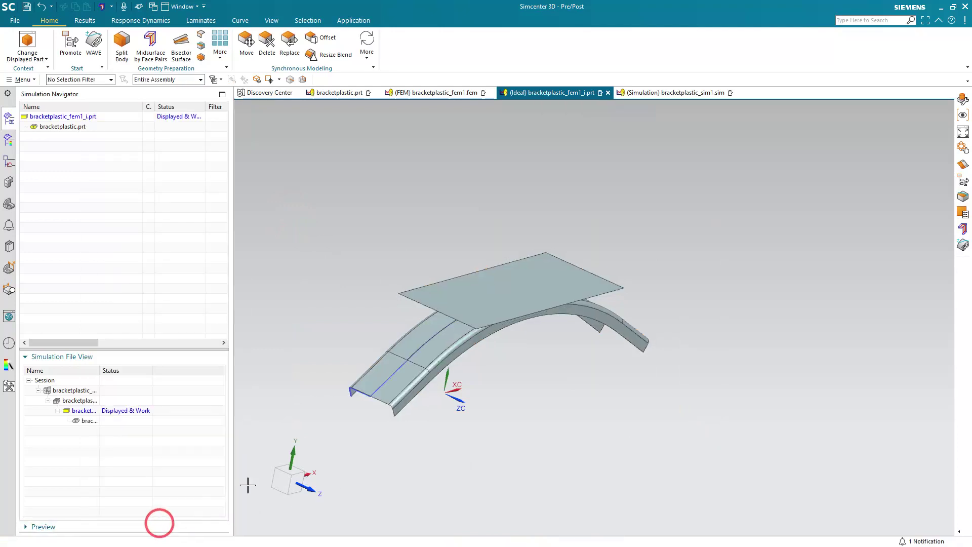
{"action": "mouse_move", "coordinate": [465, 383]}
{"action": "middle_mouse_down"}
{"action": "mouse_move", "coordinate": [416, 360]}
{"action": "mouse_move", "coordinate": [459, 380]}
{"action": "middle_mouse_up"}
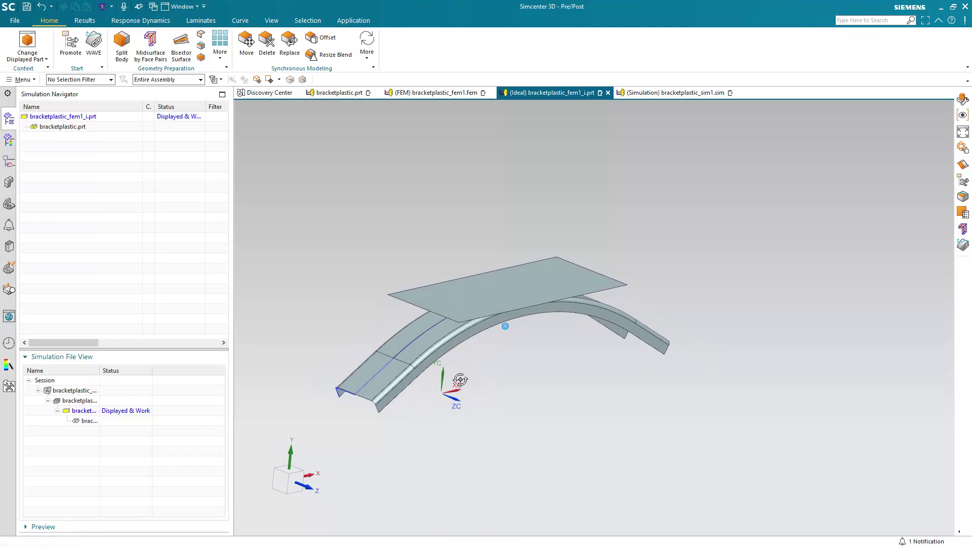
In bracketplastic_fem1.fem, make layer 12 the work layer and turn off the display of layers 1 and 11.
{"action": "left_click", "coordinate": [445, 96]}
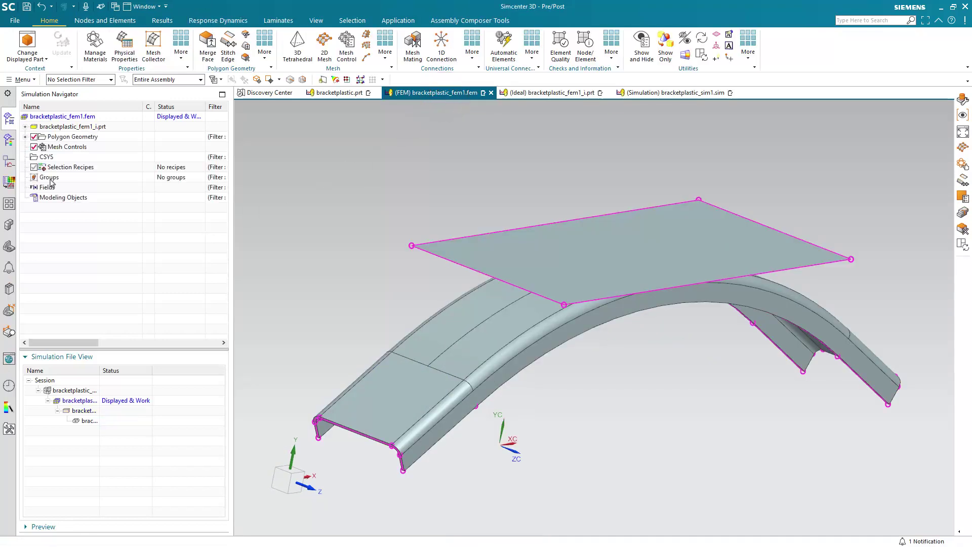
{"action": "left_click", "coordinate": [20, 79]}
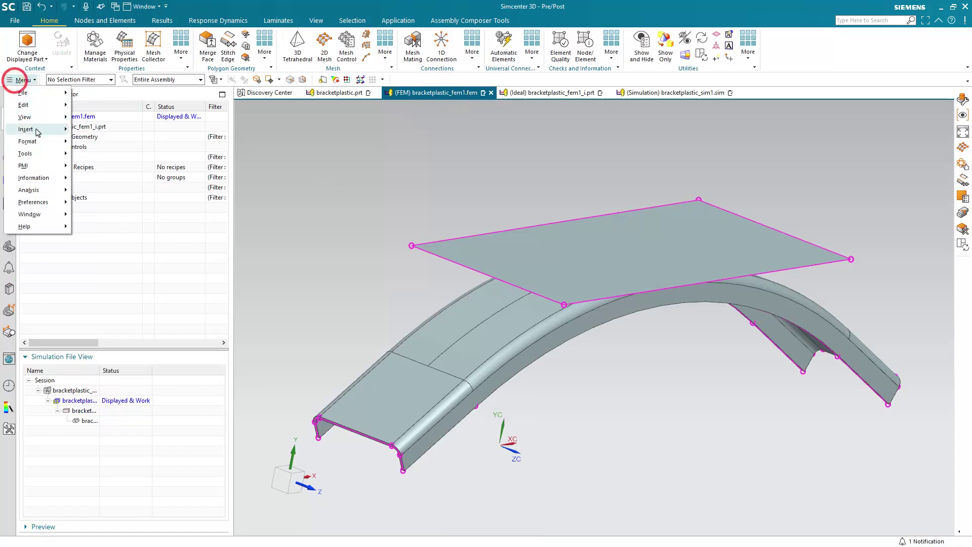
{"action": "left_click", "coordinate": [27, 142]}
{"action": "left_click", "coordinate": [81, 141]}
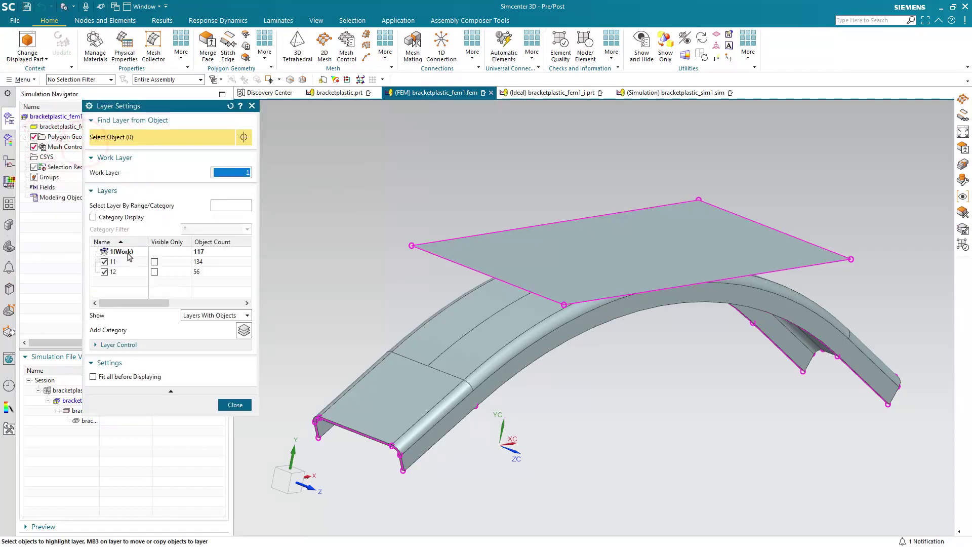
{"action": "right_click", "coordinate": [111, 275]}
{"action": "left_click", "coordinate": [124, 278]}
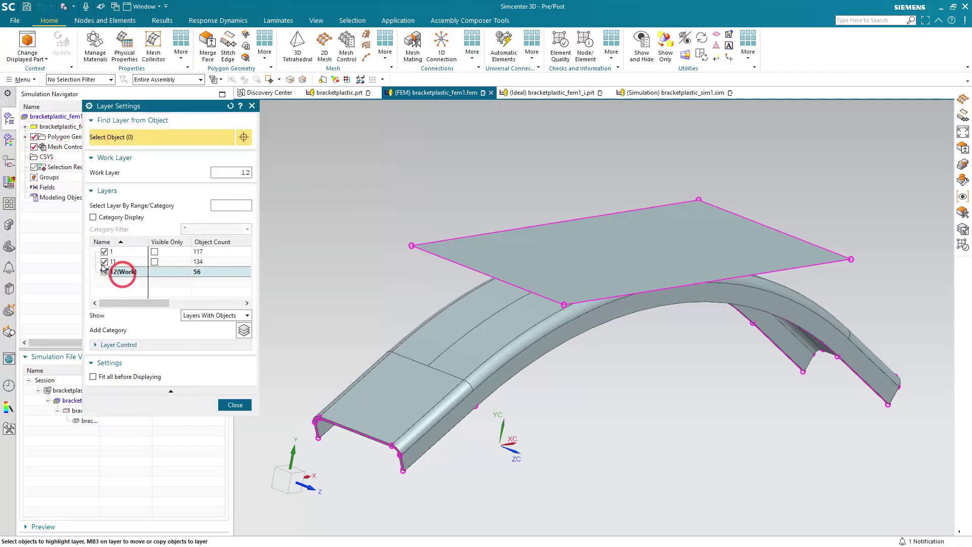
{"action": "left_click", "coordinate": [104, 262]}
{"action": "left_click", "coordinate": [104, 251]}
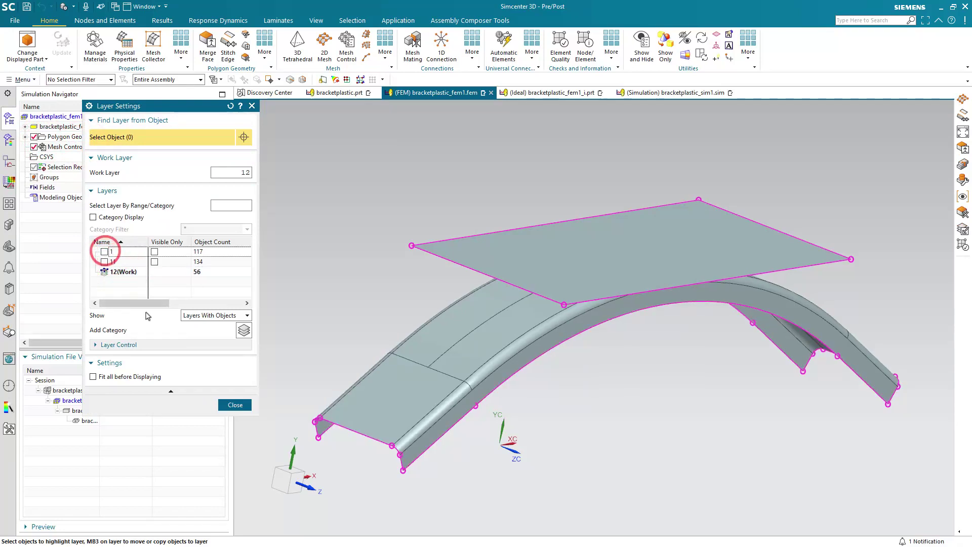
{"action": "left_click", "coordinate": [234, 404]}
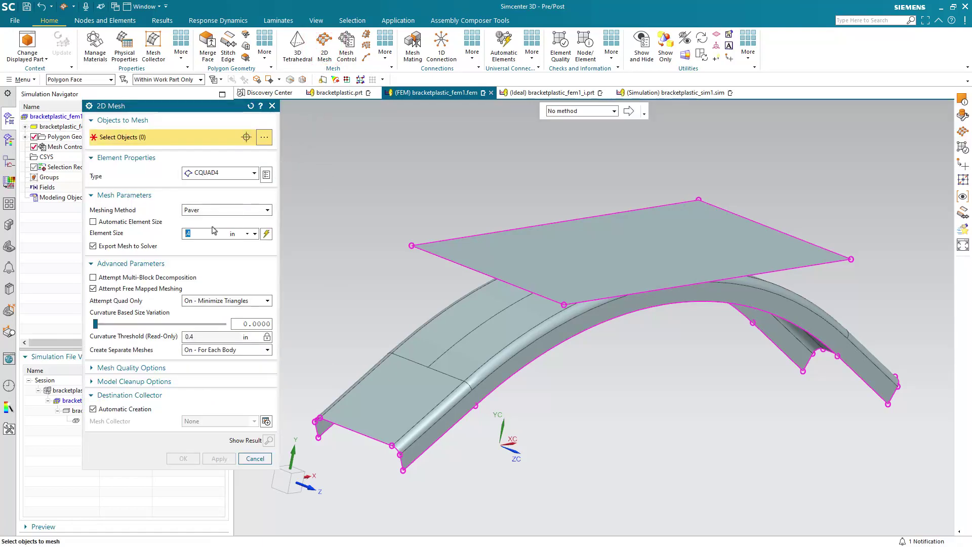
Mesh all bracket and plate midsurface faces with CQUAD4 elements at 0.4 in, using the Paver method and automatic collector creation.
{"action": "scroll", "coordinate": [540, 259], "scroll_direction": "down", "scroll_amount": 2}
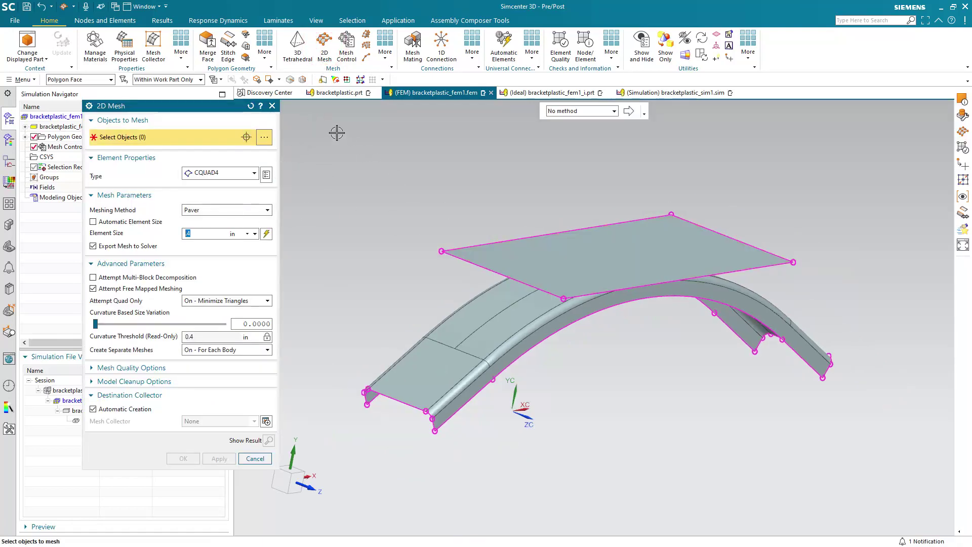
{"action": "left_click_drag", "start_coordinate": [337, 133], "coordinate": [836, 470]}
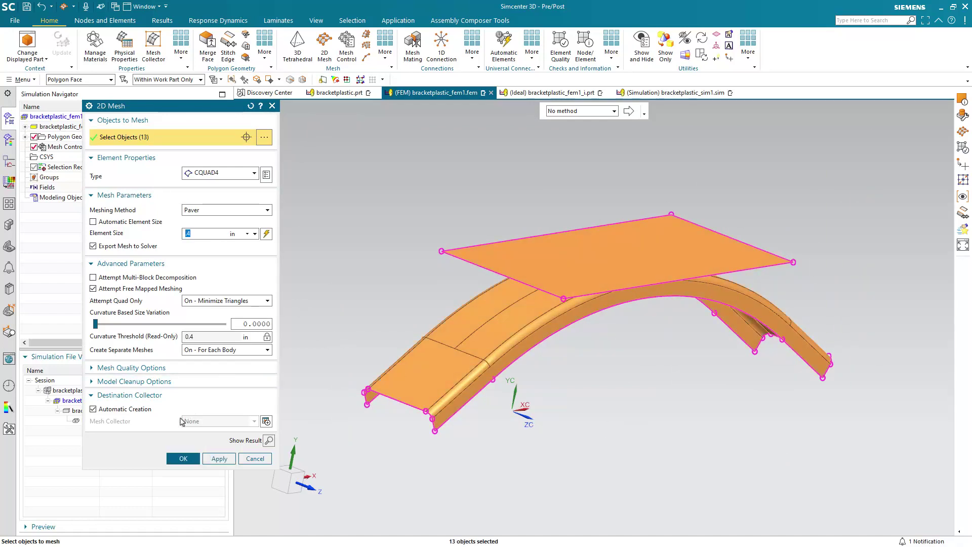
{"action": "left_click", "coordinate": [181, 459]}
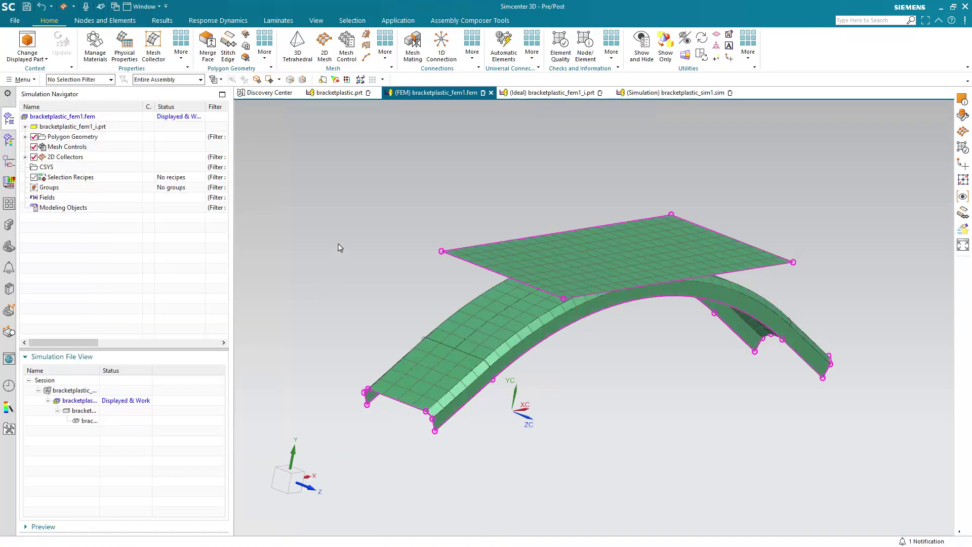
Inspect the shell physical property of the Thin Shell(1) collector, including its material and thickness settings, without changing anything.
{"action": "mouse_move", "coordinate": [338, 243]}
{"action": "middle_mouse_down"}
{"action": "mouse_move", "coordinate": [312, 264]}
{"action": "mouse_move", "coordinate": [296, 191]}
{"action": "mouse_move", "coordinate": [315, 253]}
{"action": "middle_mouse_up"}
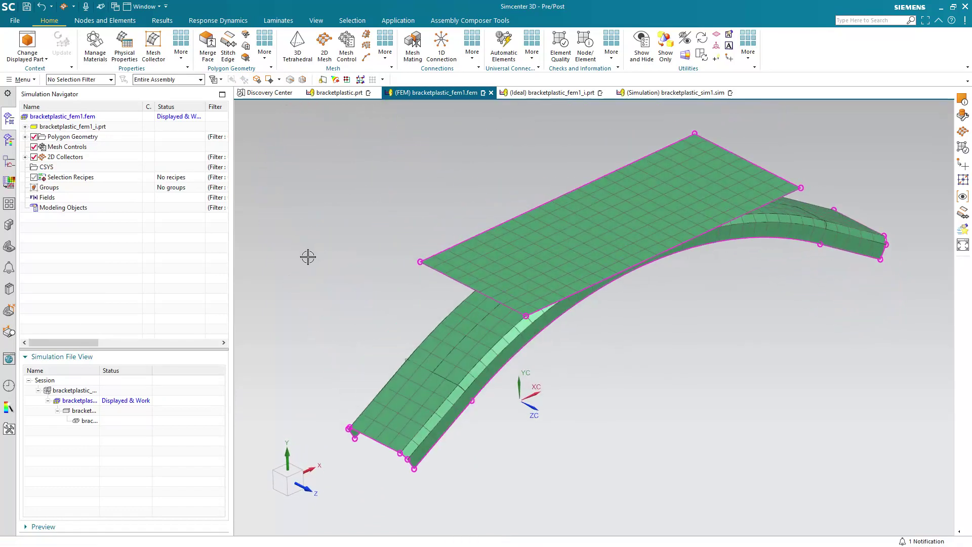
{"action": "left_click", "coordinate": [25, 157]}
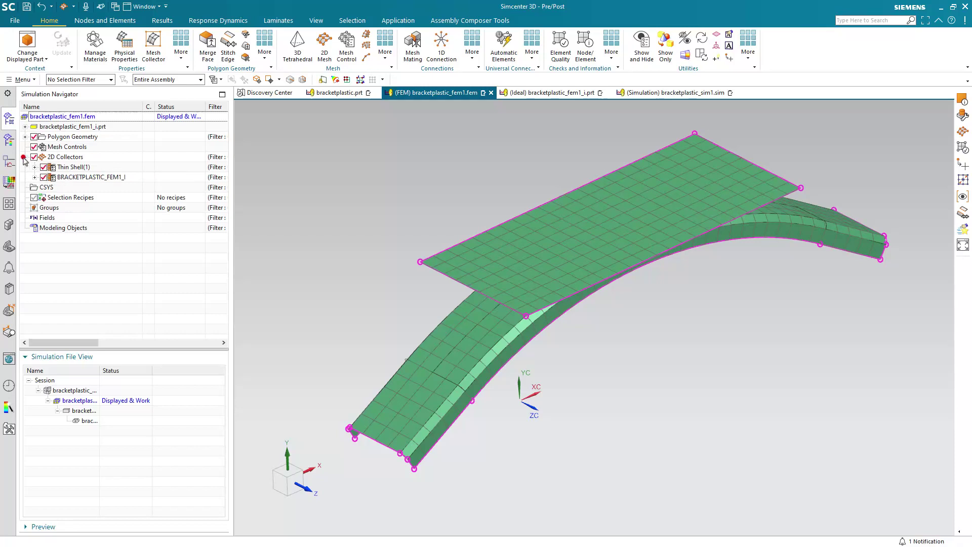
{"action": "right_click", "coordinate": [69, 168]}
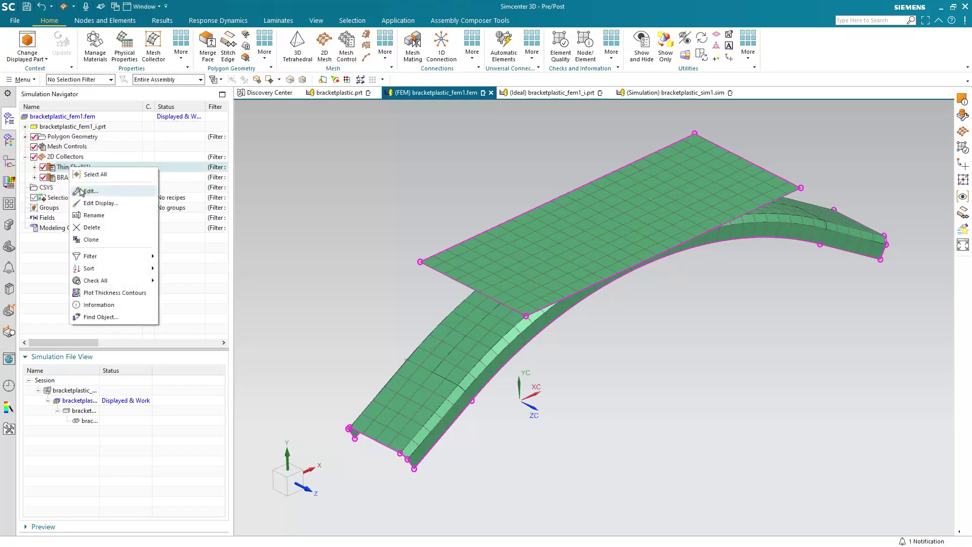
{"action": "left_click", "coordinate": [81, 191]}
{"action": "left_click", "coordinate": [225, 163]}
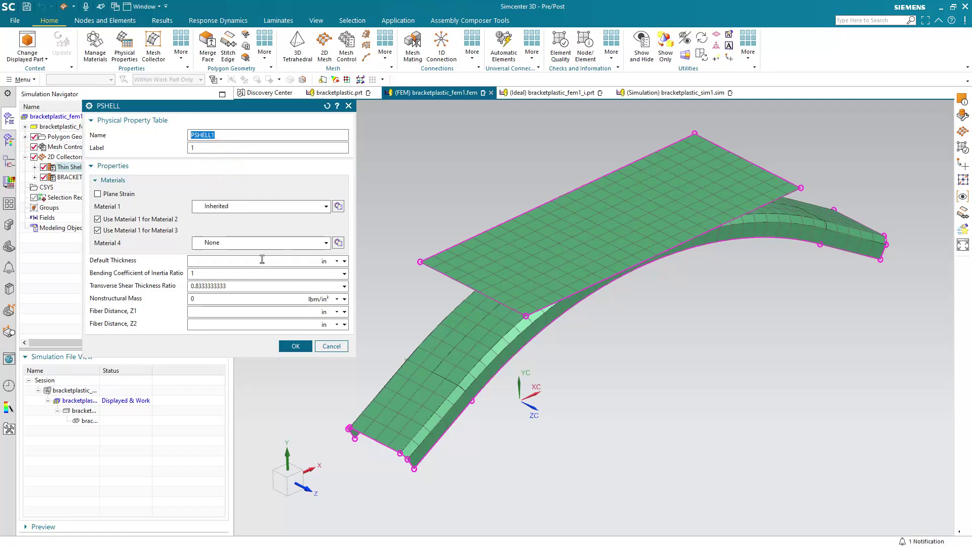
{"action": "left_click", "coordinate": [329, 346]}
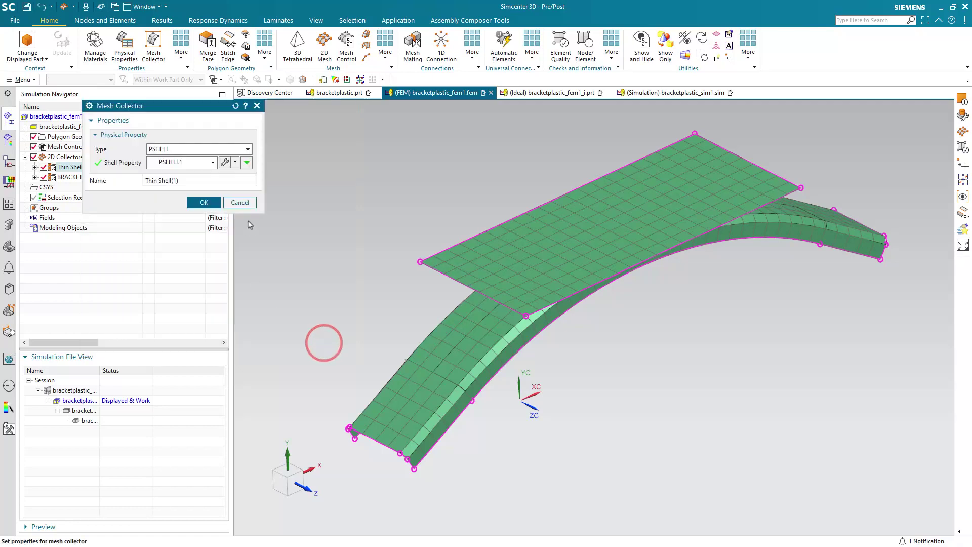
{"action": "left_click", "coordinate": [242, 201]}
Expand both 2D mesh collectors and list the information for the plate and bracket meshes together.
{"action": "left_click", "coordinate": [34, 167]}
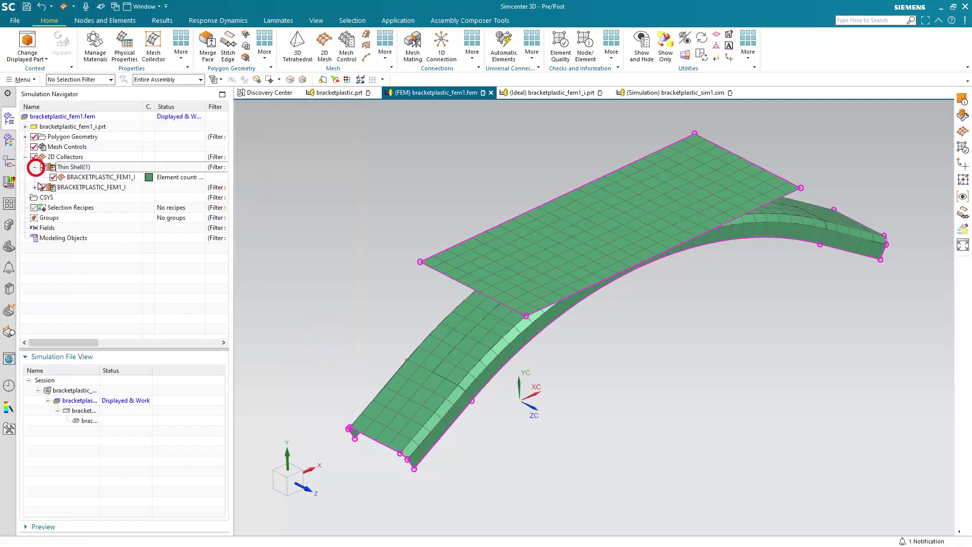
{"action": "left_click", "coordinate": [35, 187]}
{"action": "left_click", "coordinate": [84, 177]}
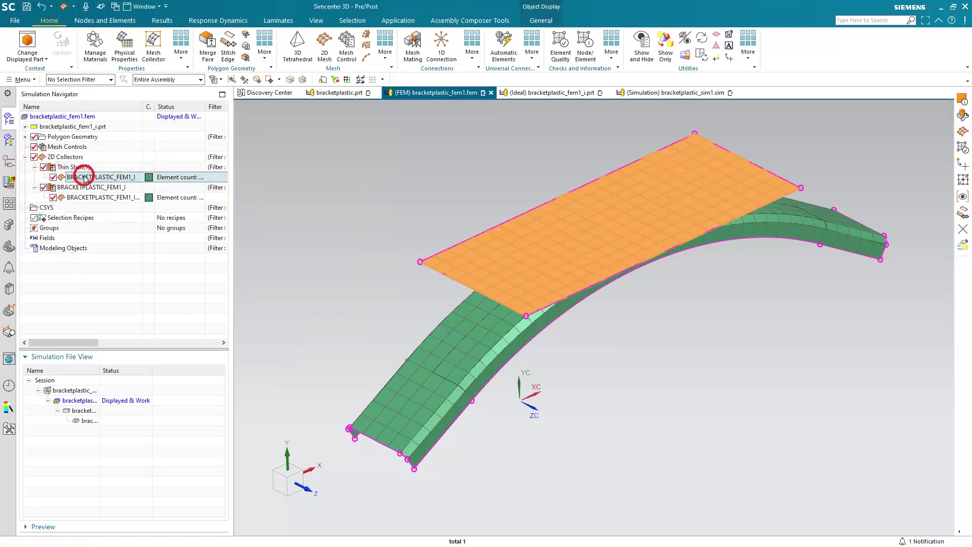
{"action": "left_click", "coordinate": [96, 197], "text": "ctrl"}
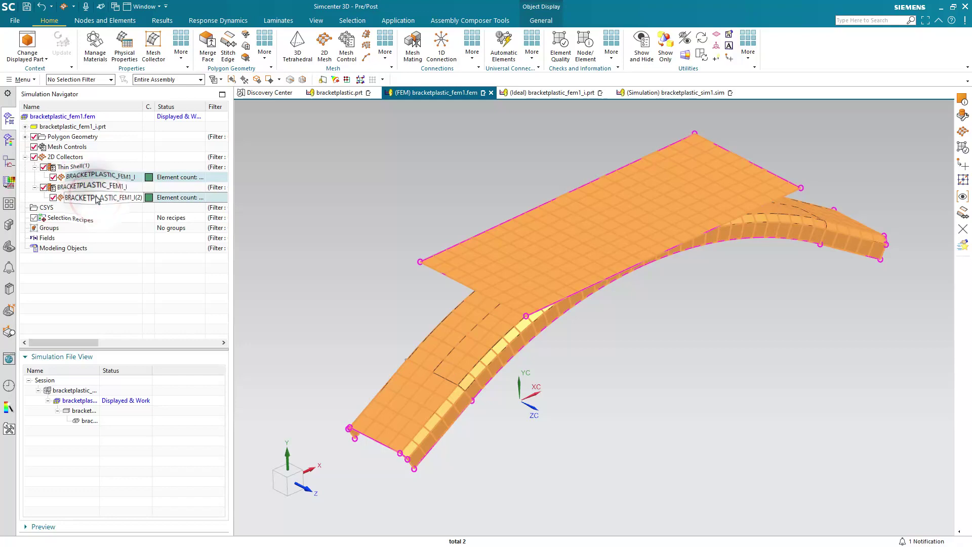
{"action": "right_click", "coordinate": [95, 197]}
{"action": "left_click", "coordinate": [138, 302]}
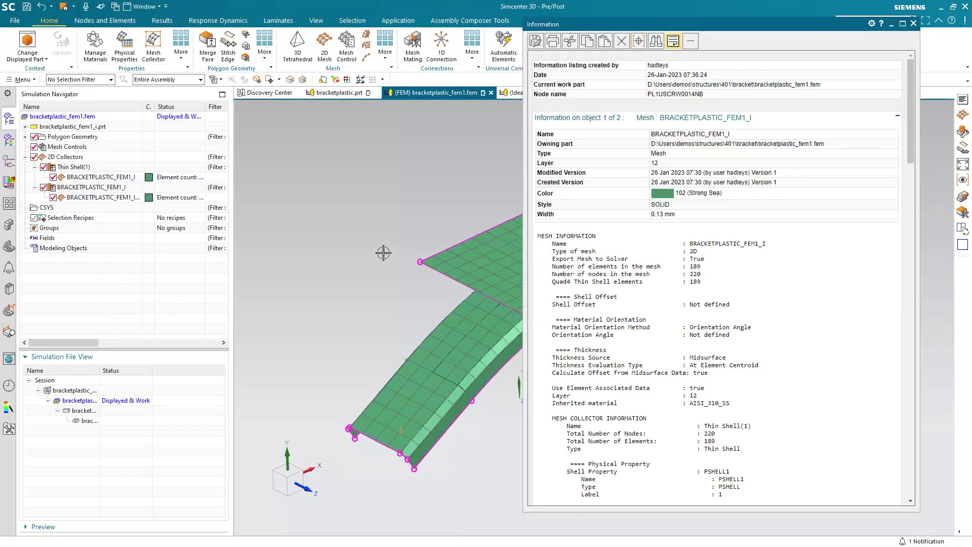
Check the inherited material of each mesh in the information listing, and close the listing.
{"action": "left_click_drag", "start_coordinate": [728, 396], "coordinate": [732, 405]}
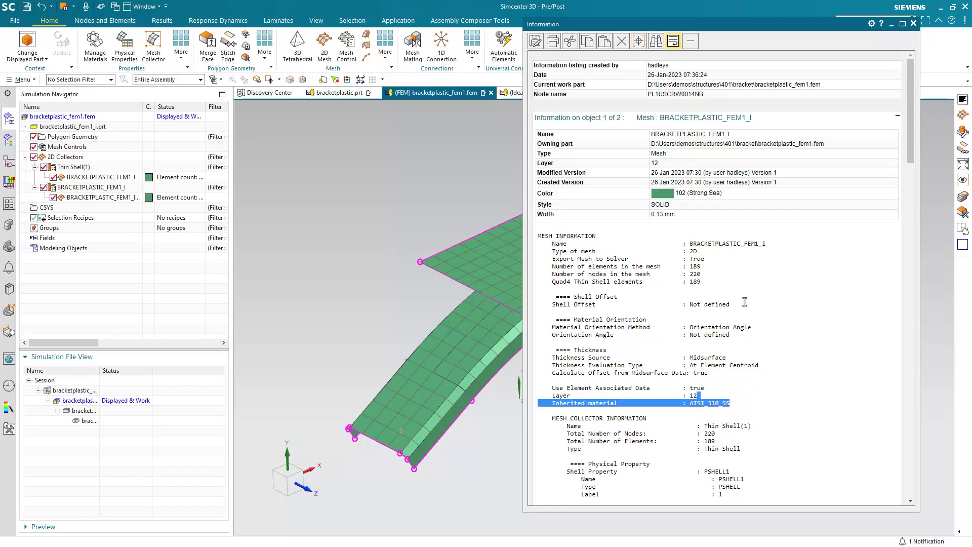
{"action": "scroll", "coordinate": [706, 293], "scroll_direction": "down", "scroll_amount": 15}
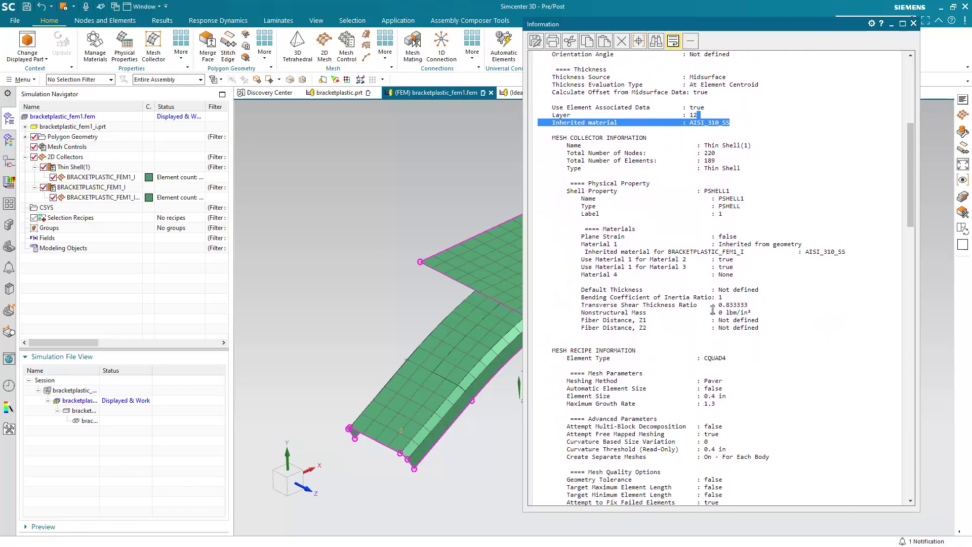
{"action": "scroll", "coordinate": [713, 310], "scroll_direction": "down", "scroll_amount": 20}
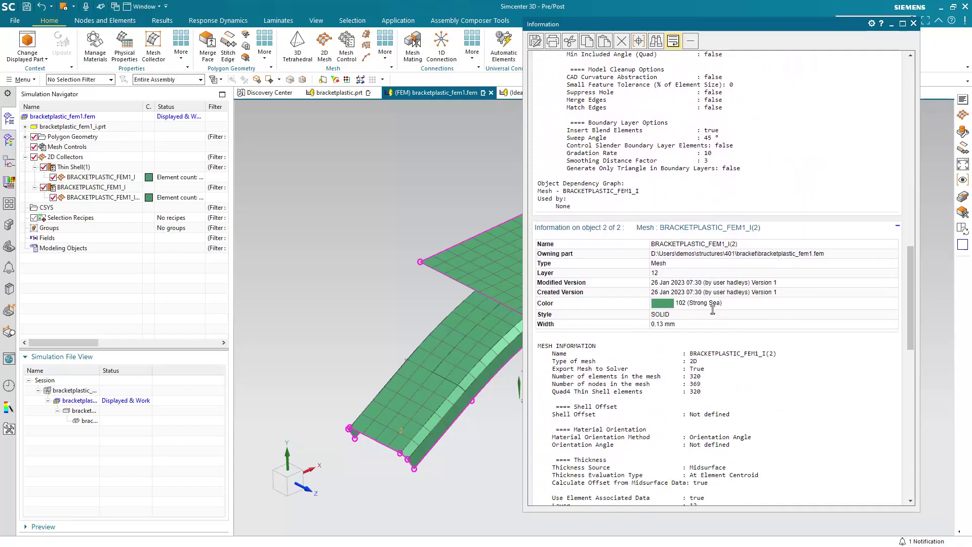
{"action": "scroll", "coordinate": [712, 310], "scroll_direction": "down", "scroll_amount": 3}
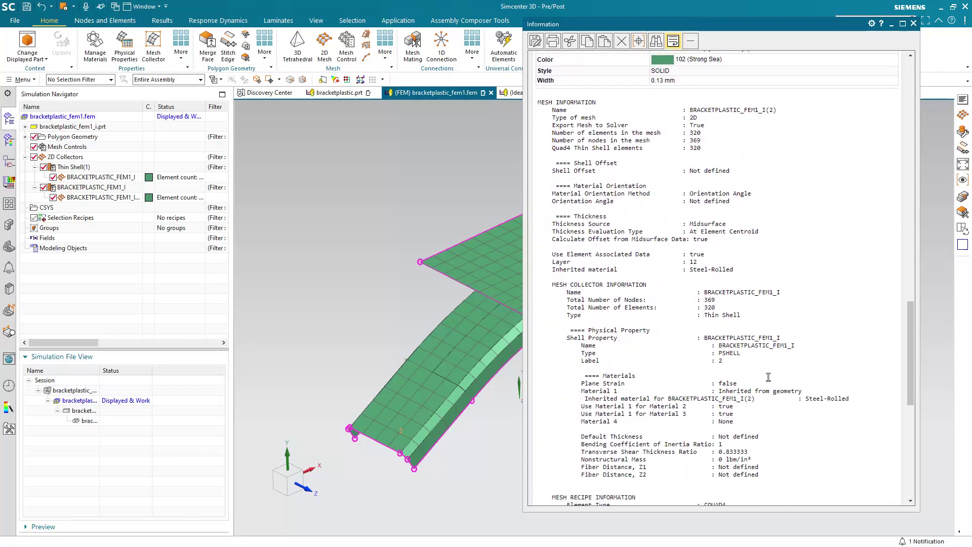
{"action": "left_click_drag", "start_coordinate": [852, 402], "coordinate": [807, 399]}
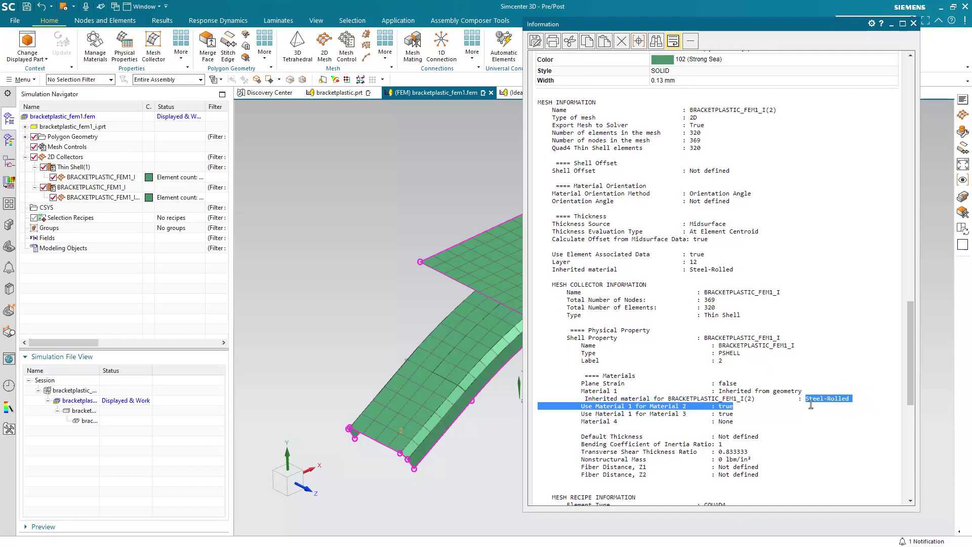
{"action": "left_click", "coordinate": [913, 23]}
Show the FEM's local materials and inspect the properties of Steel-Rolled, including its stress-strain settings.
{"action": "left_click", "coordinate": [95, 47]}
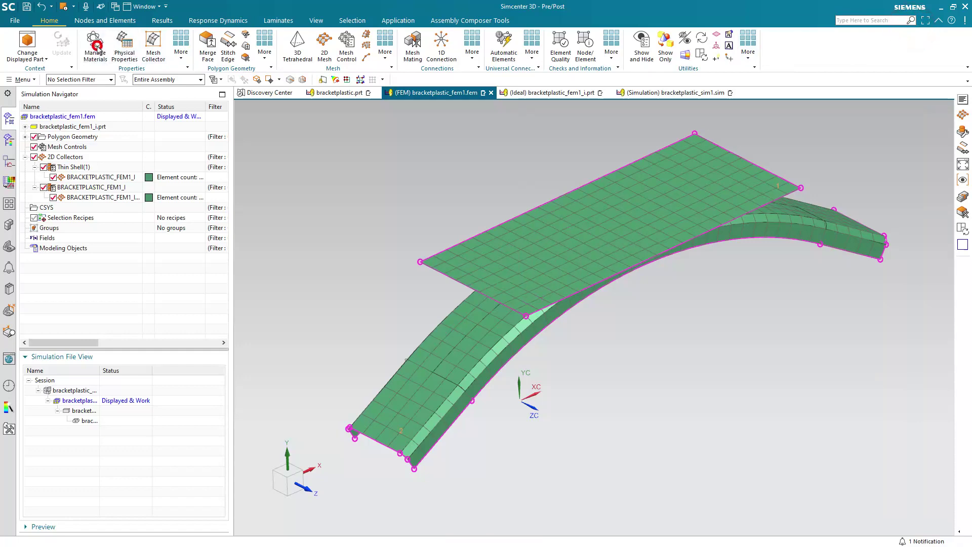
{"action": "left_click", "coordinate": [174, 144]}
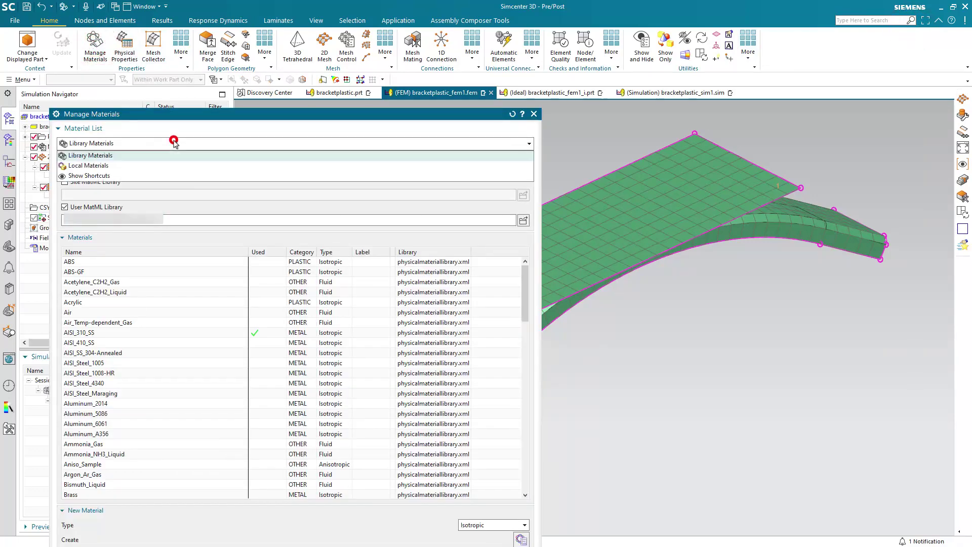
{"action": "left_click", "coordinate": [157, 165]}
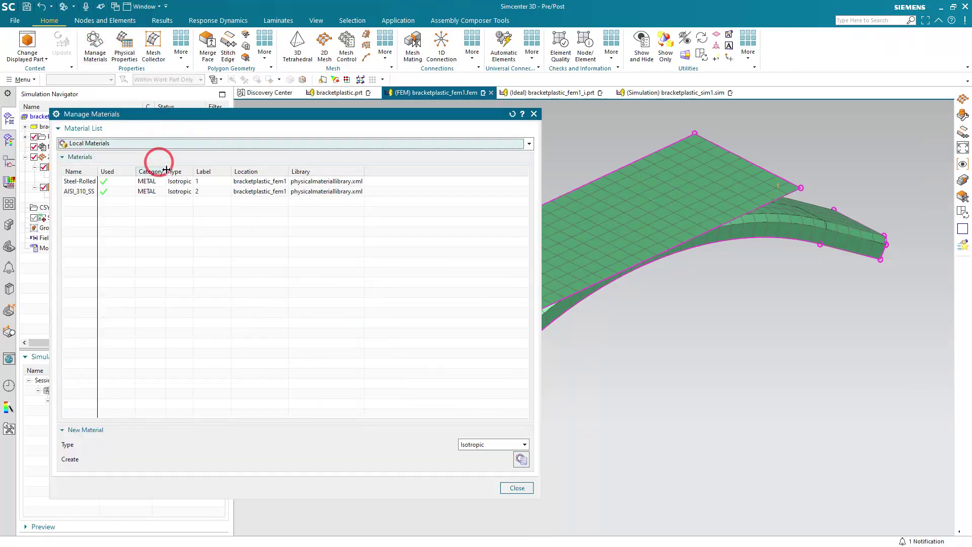
{"action": "left_click", "coordinate": [88, 182]}
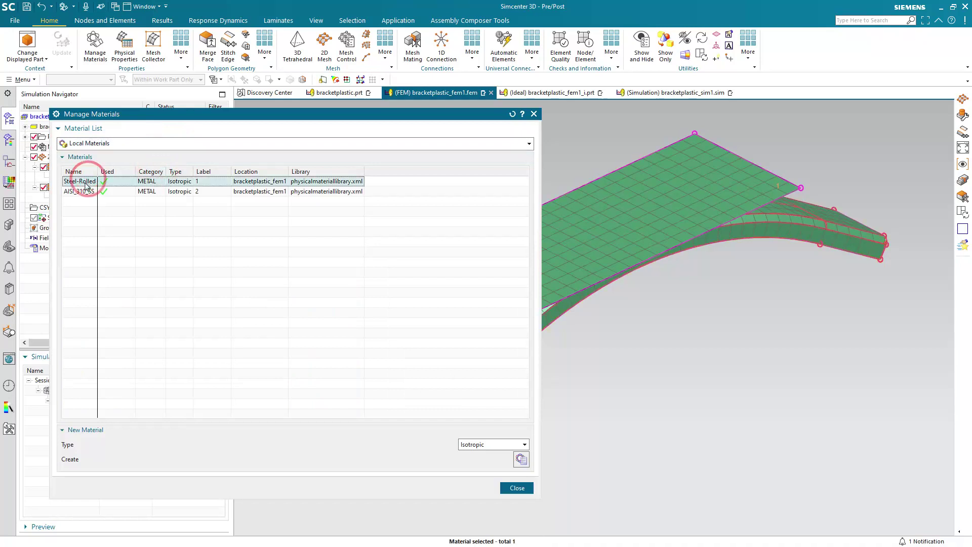
{"action": "right_click", "coordinate": [86, 185]}
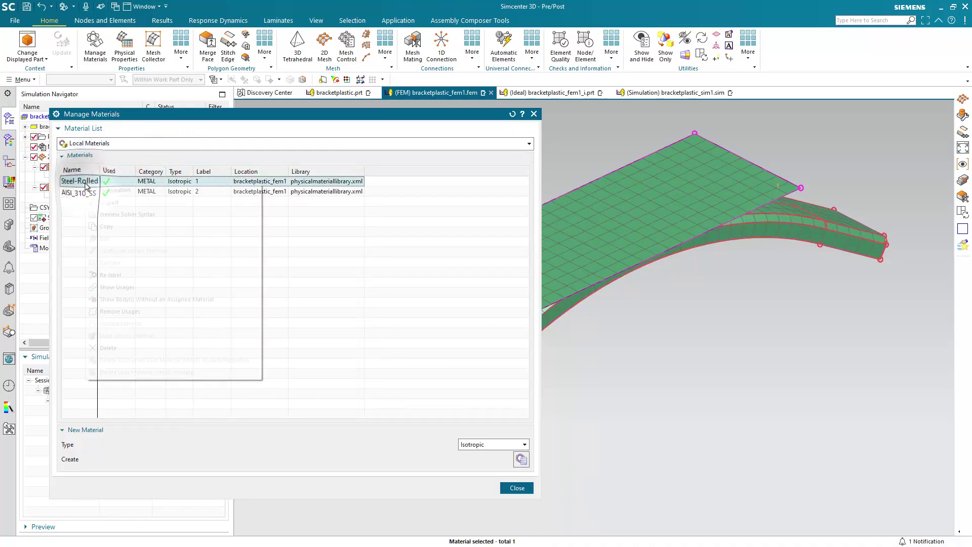
{"action": "left_click", "coordinate": [103, 201]}
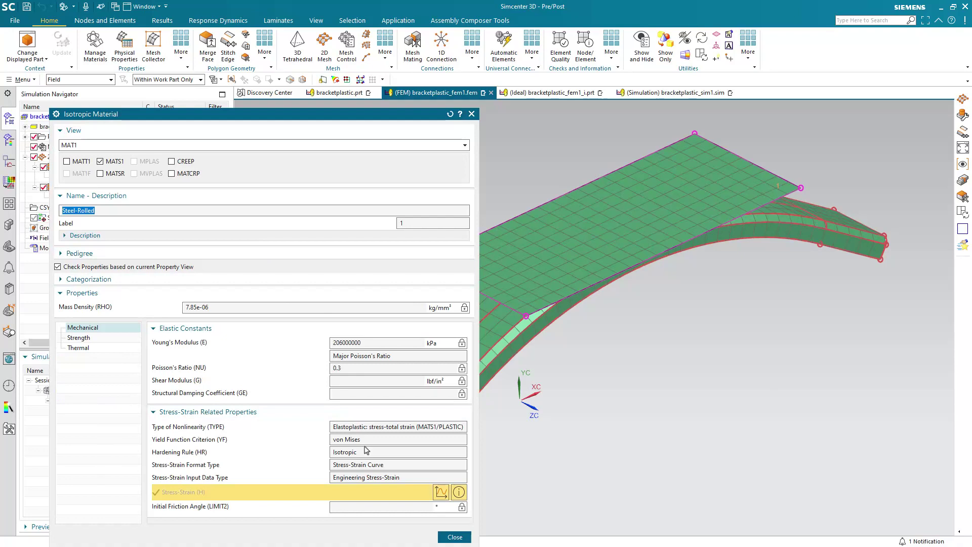
Plot Steel-Rolled's Stress-Strain (H) field against strain in a new plot window.
{"action": "left_click", "coordinate": [440, 492]}
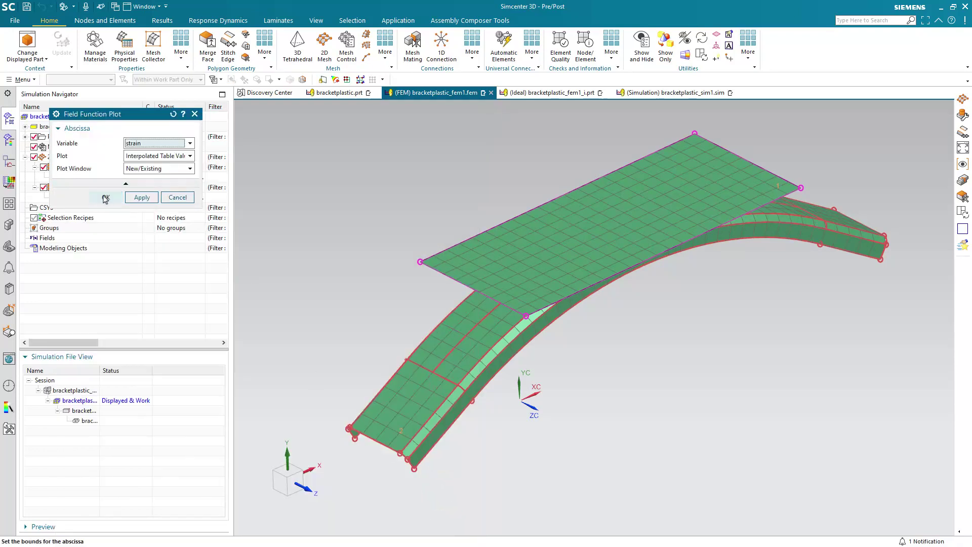
{"action": "left_click", "coordinate": [106, 198]}
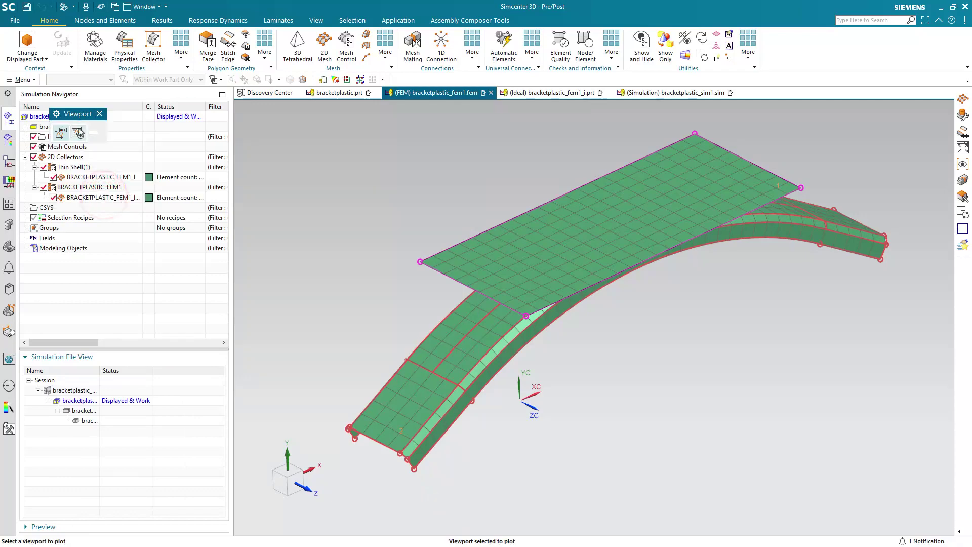
{"action": "left_click", "coordinate": [78, 127]}
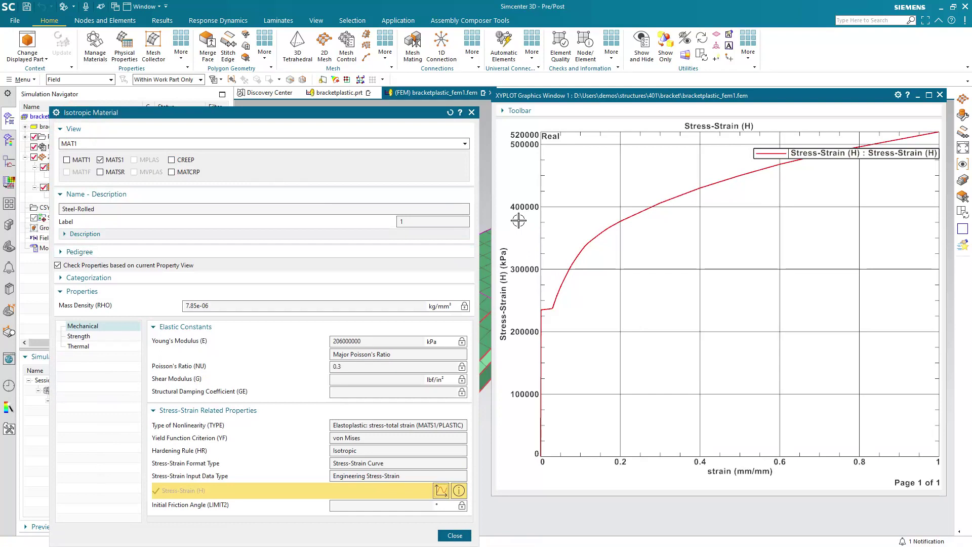
Zoom the stress-strain plot along the strain axis to the initial range, about -0.005 to 0.036 mm/mm.
{"action": "left_click", "coordinate": [530, 111]}
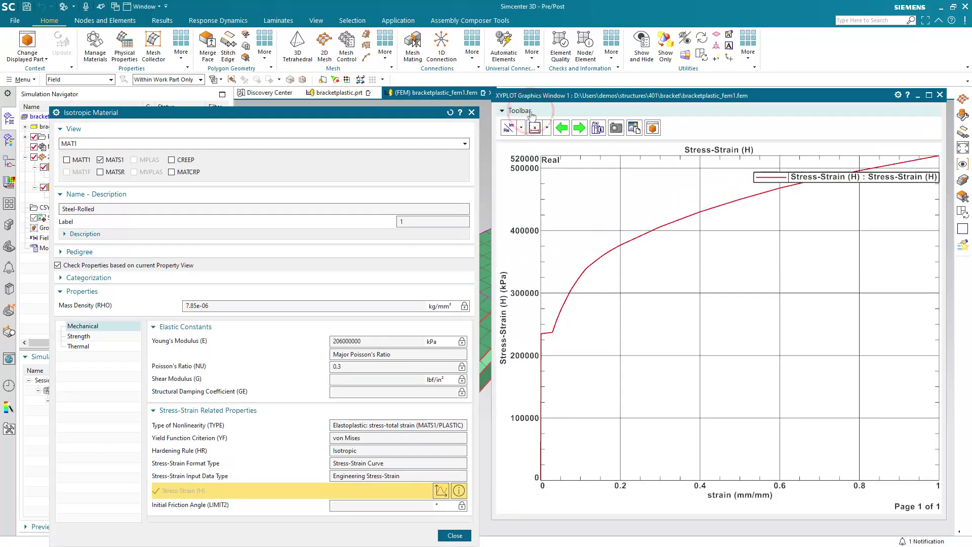
{"action": "left_click", "coordinate": [534, 127]}
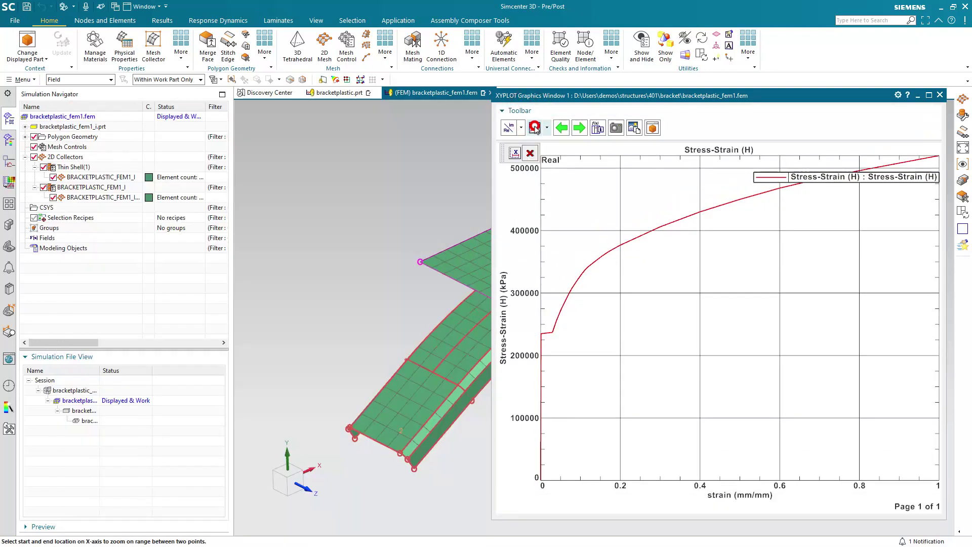
{"action": "left_click", "coordinate": [555, 347]}
{"action": "left_click", "coordinate": [540, 347]}
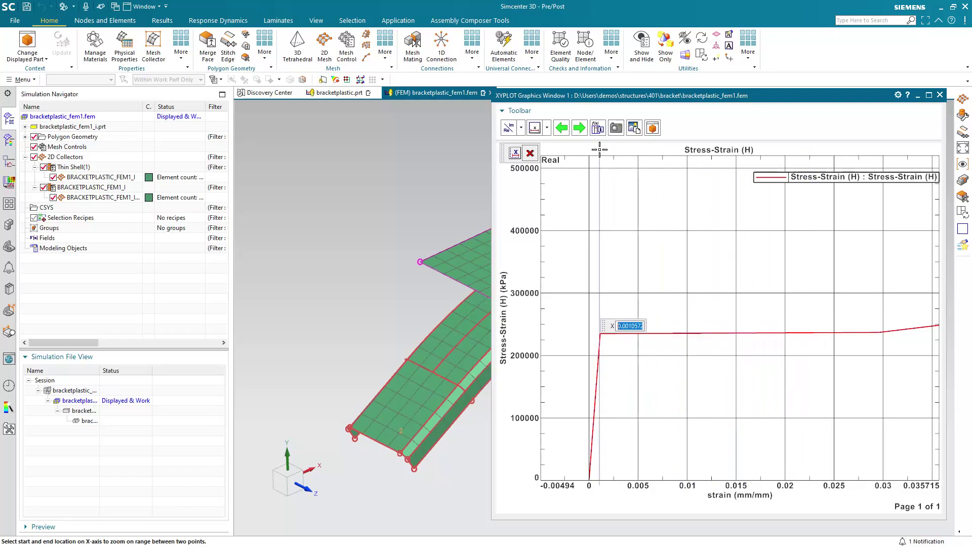
Leave the plot zoom and close the stress-strain plot window, the Steel-Rolled material properties and the material manager.
{"action": "left_click", "coordinate": [530, 153]}
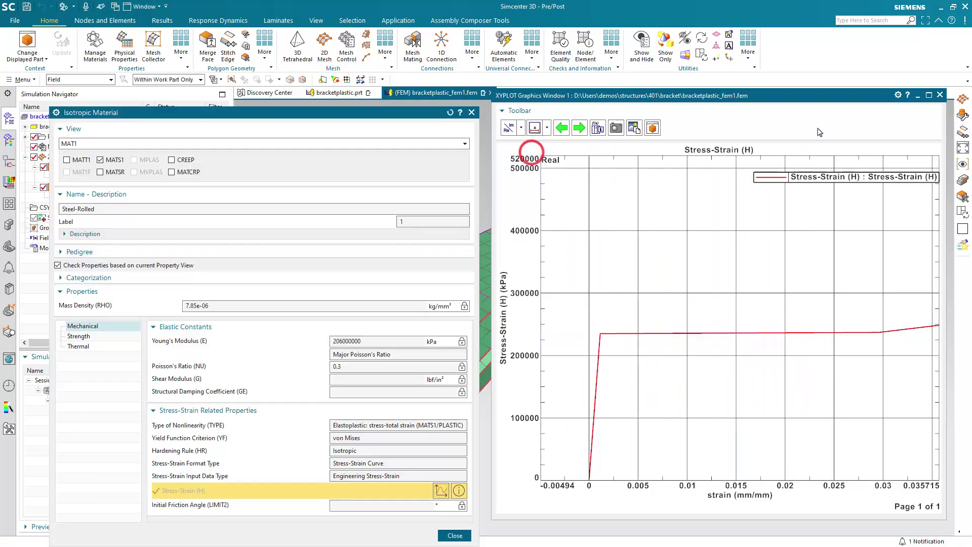
{"action": "left_click", "coordinate": [939, 96]}
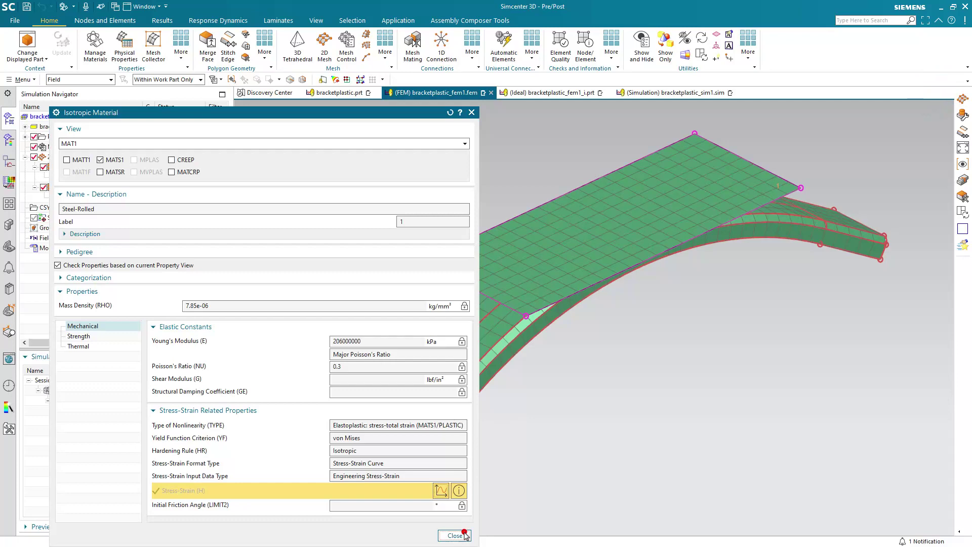
{"action": "left_click", "coordinate": [465, 535]}
{"action": "left_click", "coordinate": [516, 487]}
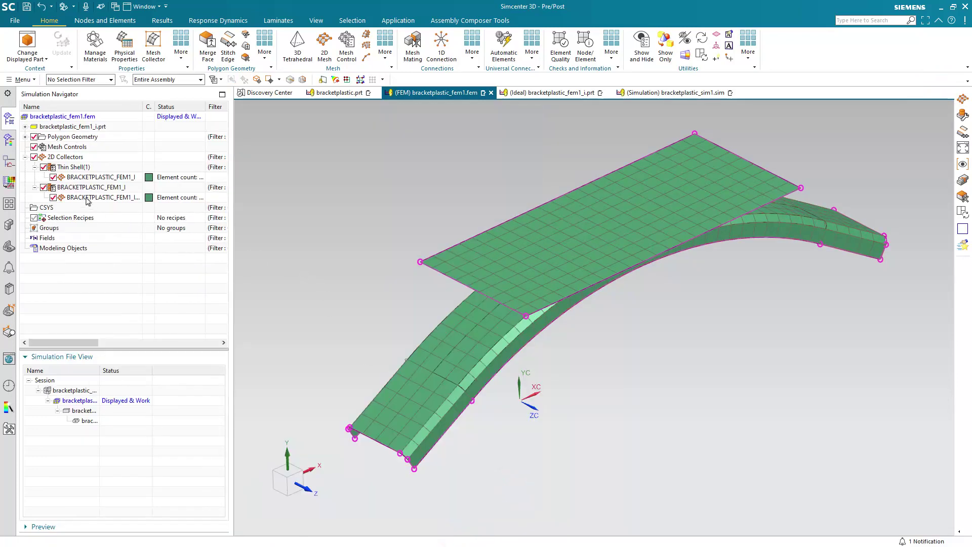
Plot the thickness contours of both 2D meshes, the plate and the bracket, together.
{"action": "left_click", "coordinate": [86, 177]}
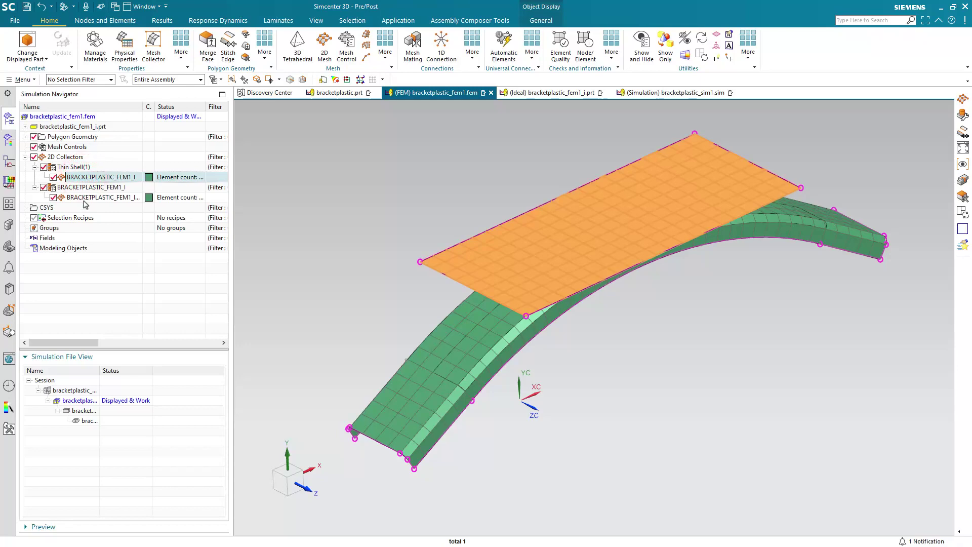
{"action": "left_click", "coordinate": [84, 198], "text": "ctrl"}
{"action": "right_click", "coordinate": [84, 197]}
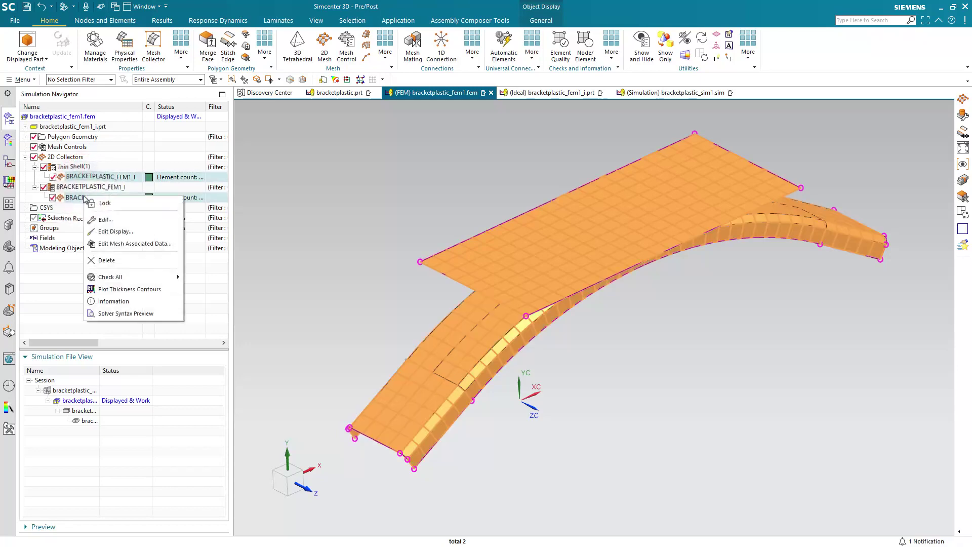
{"action": "left_click", "coordinate": [124, 289]}
Inspect the thickness source in the plate mesh's associated data without changing it, and leave the thickness contour display.
{"action": "right_click", "coordinate": [80, 177]}
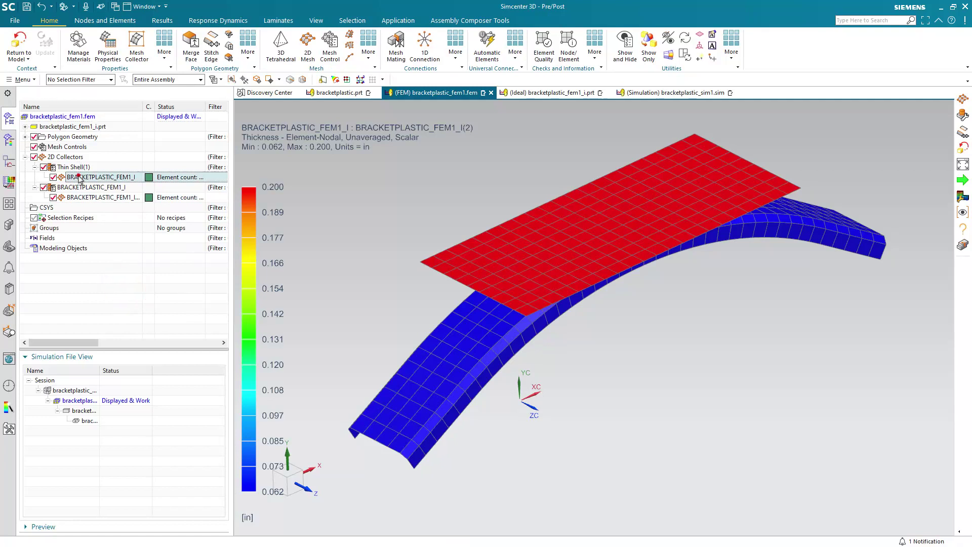
{"action": "left_click", "coordinate": [130, 236]}
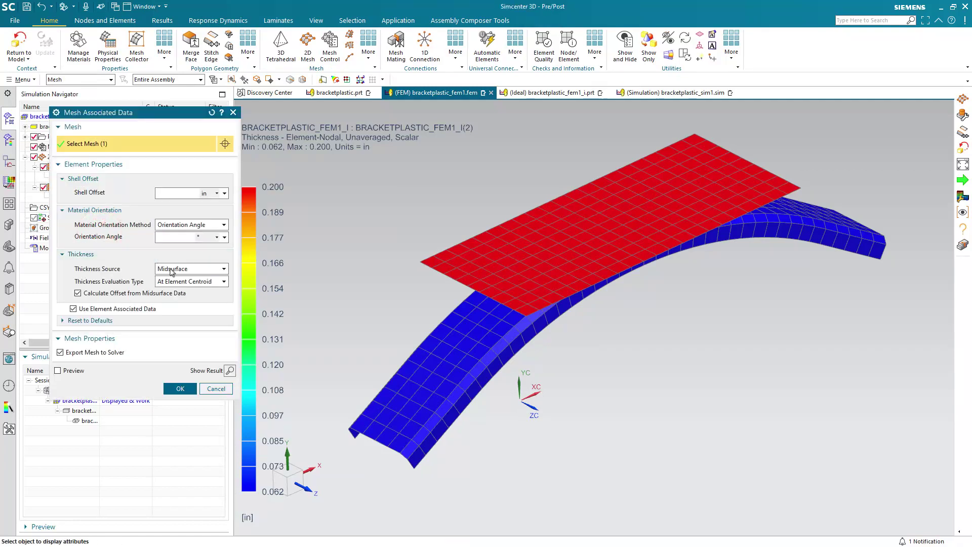
{"action": "left_click", "coordinate": [207, 390]}
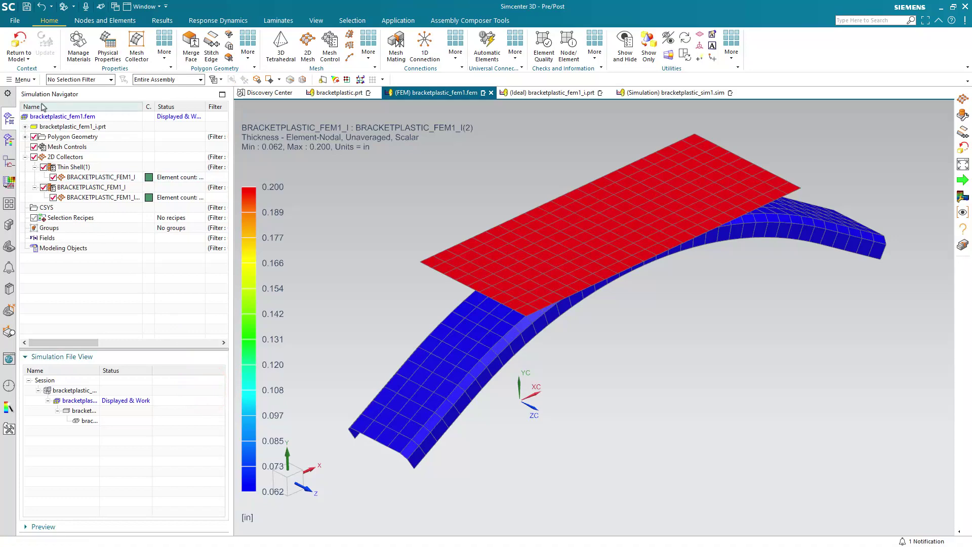
{"action": "left_click", "coordinate": [20, 46]}
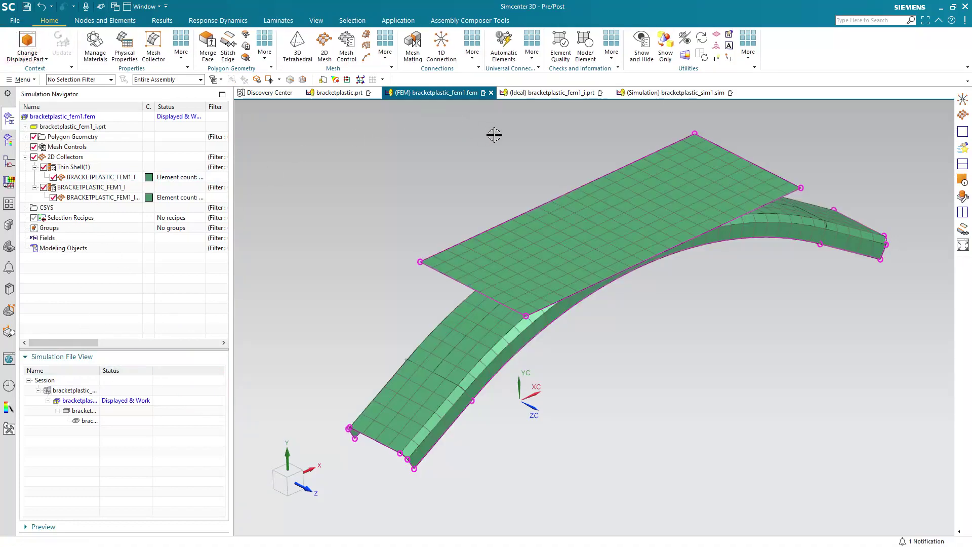
In the bracketplastic_sim1.sim simulation, make layer 12 the work layer and hide layers 1 and 11.
{"action": "left_click", "coordinate": [655, 96]}
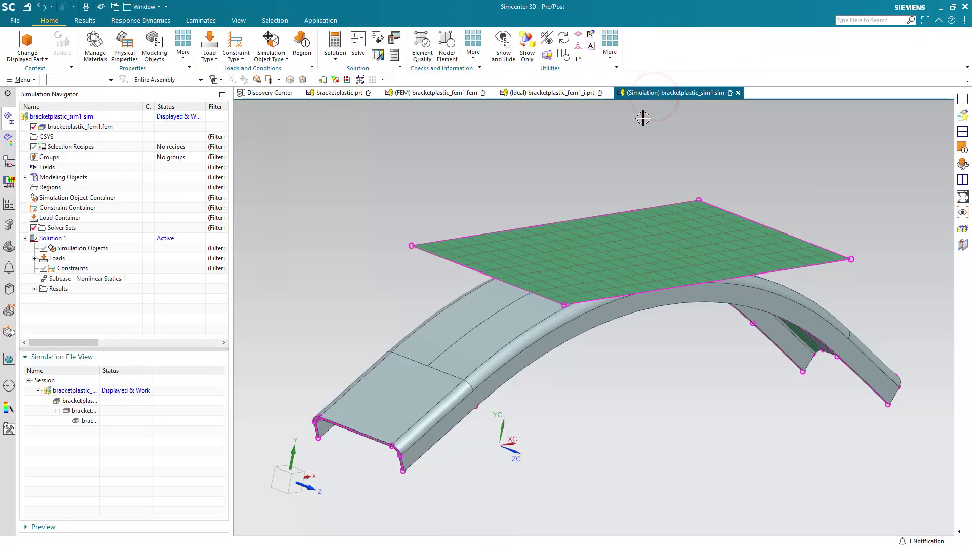
{"action": "left_click", "coordinate": [16, 81]}
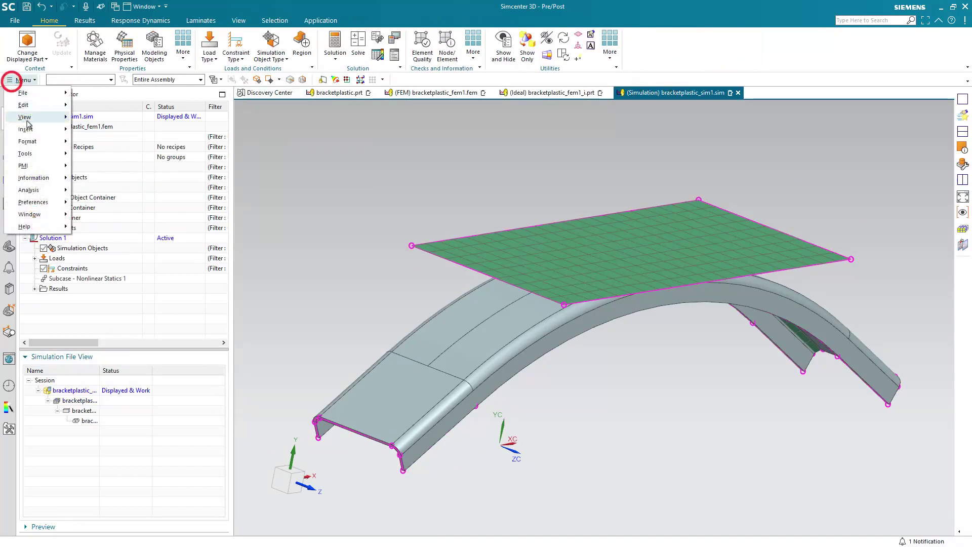
{"action": "mouse_move", "coordinate": [32, 138]}
{"action": "left_click", "coordinate": [103, 144]}
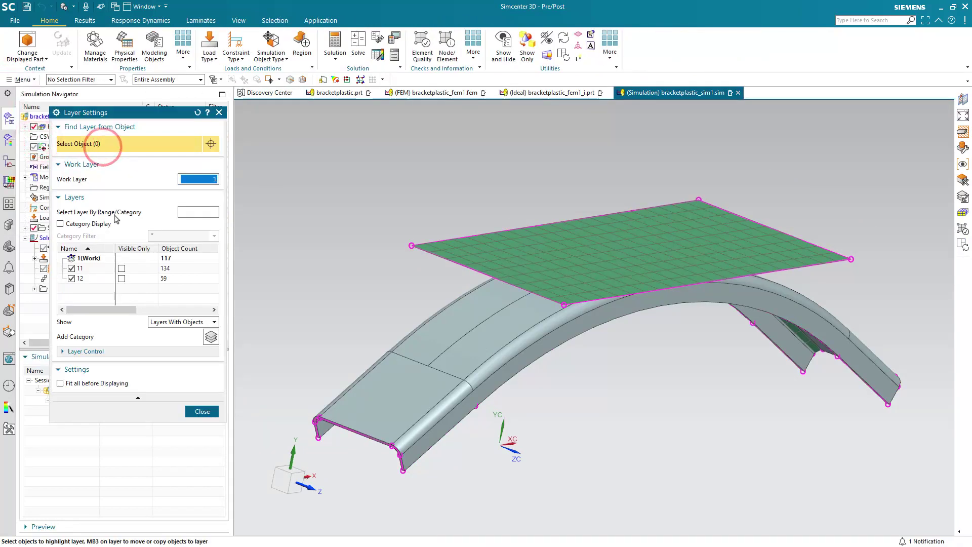
{"action": "right_click", "coordinate": [94, 278]}
{"action": "left_click", "coordinate": [96, 285]}
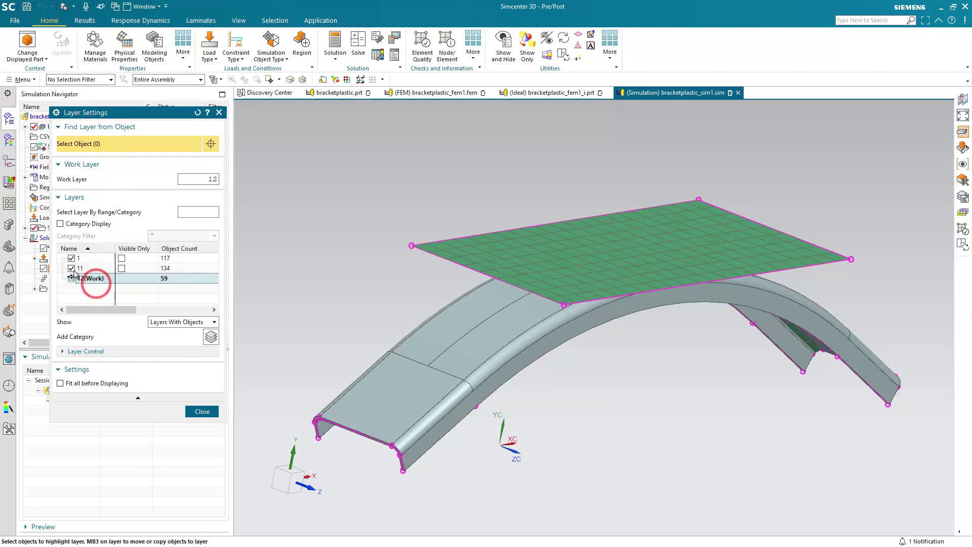
{"action": "left_click", "coordinate": [71, 267]}
{"action": "left_click", "coordinate": [71, 258]}
{"action": "left_click", "coordinate": [198, 411]}
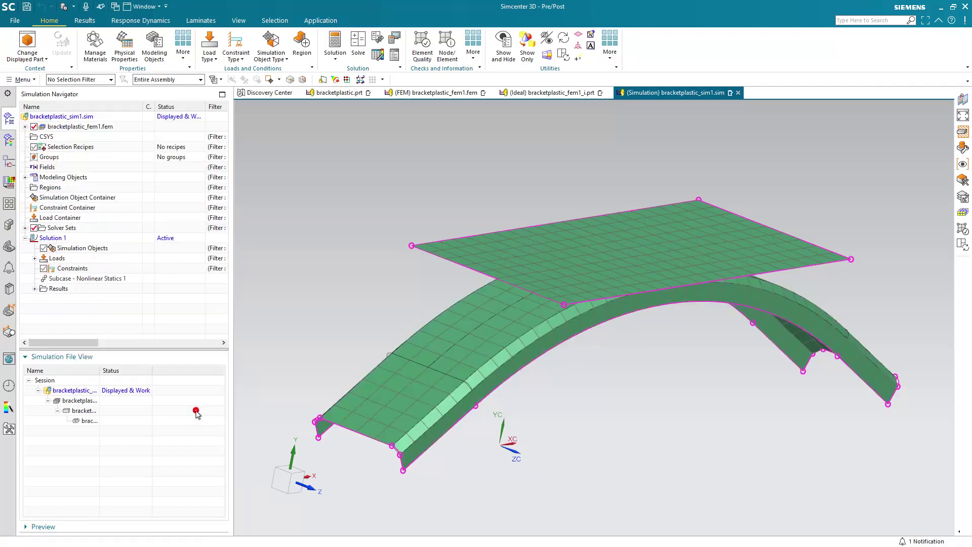
Apply a fixed constraint to the 10 polygon edges at the two ends of the curved bracket.
{"action": "left_click", "coordinate": [236, 50]}
{"action": "left_click", "coordinate": [245, 93]}
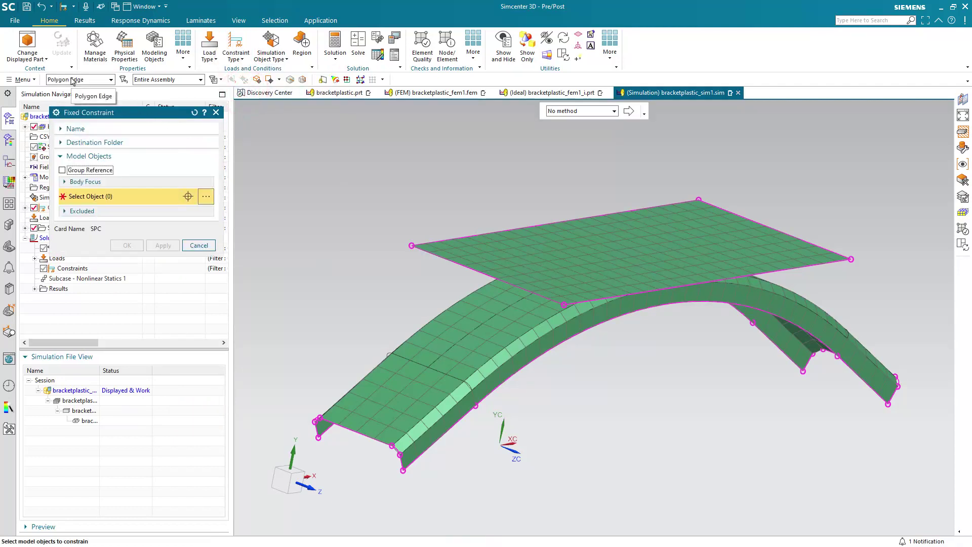
{"action": "scroll", "coordinate": [332, 215], "scroll_direction": "up", "scroll_amount": 3}
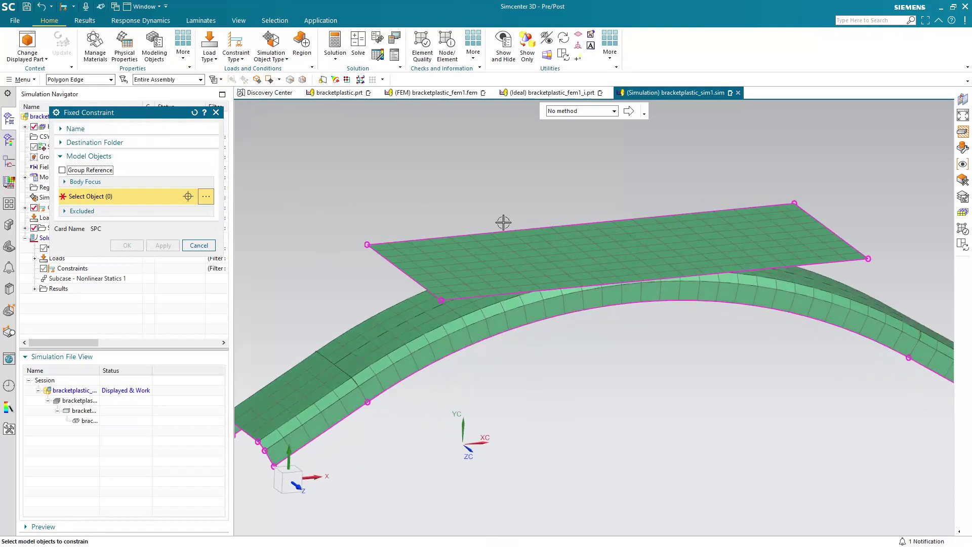
{"action": "middle_click_drag", "start_coordinate": [503, 219], "coordinate": [321, 318]}
{"action": "left_click_drag", "start_coordinate": [329, 310], "coordinate": [427, 386]}
{"action": "left_click_drag", "start_coordinate": [864, 361], "coordinate": [748, 282]}
{"action": "mouse_move", "coordinate": [737, 359]}
{"action": "middle_mouse_down"}
{"action": "mouse_move", "coordinate": [660, 354]}
{"action": "mouse_move", "coordinate": [704, 357]}
{"action": "middle_mouse_up"}
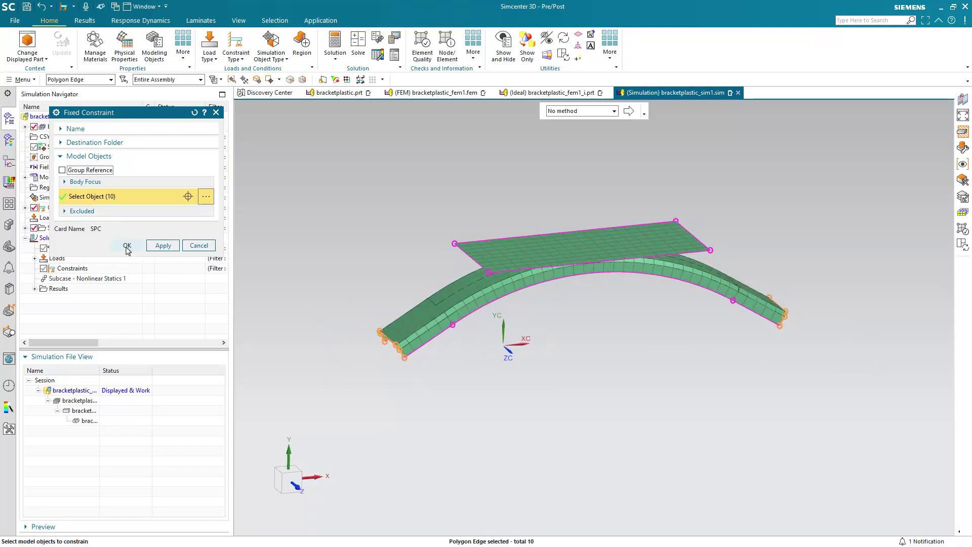
{"action": "left_click", "coordinate": [126, 246]}
Start an enforced displacement constraint on the plate's four corner vertices, with DOF1 and DOF3 through DOF6 set to 0.
{"action": "left_click", "coordinate": [236, 56]}
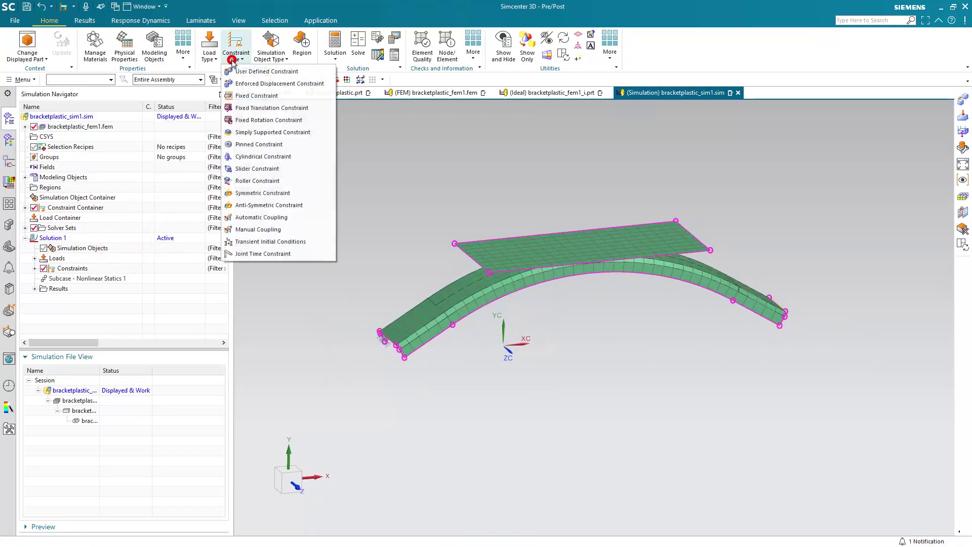
{"action": "left_click", "coordinate": [253, 83]}
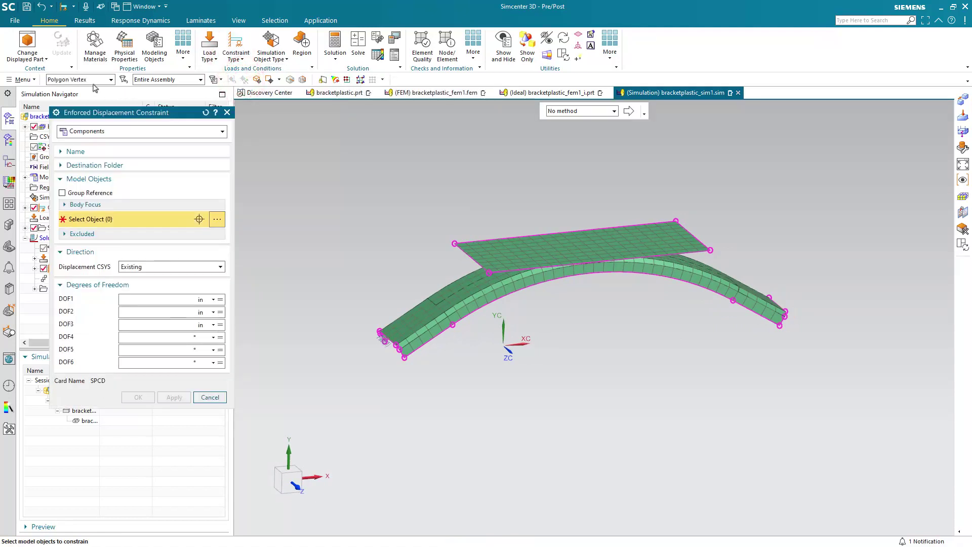
{"action": "left_click", "coordinate": [93, 80]}
{"action": "left_click", "coordinate": [93, 80]}
{"action": "left_click", "coordinate": [454, 244]}
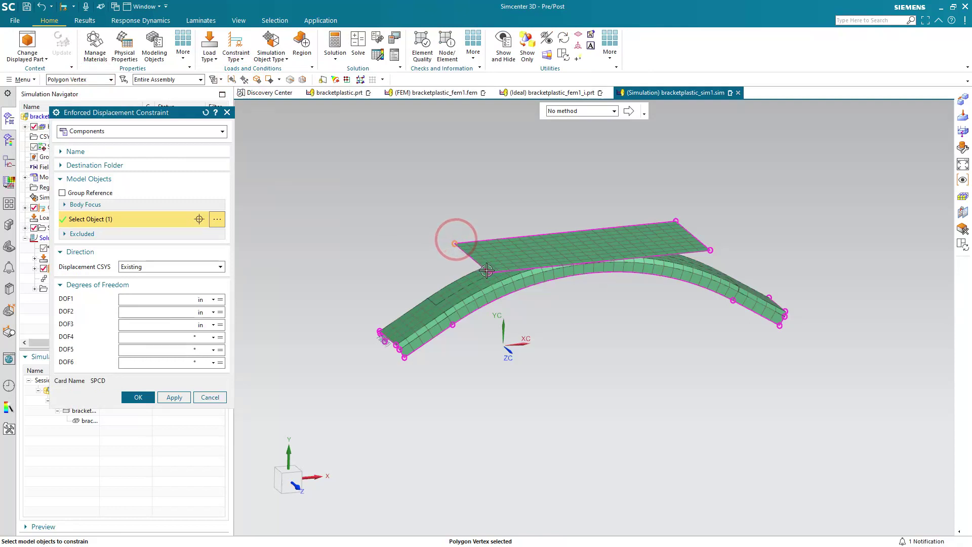
{"action": "left_click", "coordinate": [488, 272]}
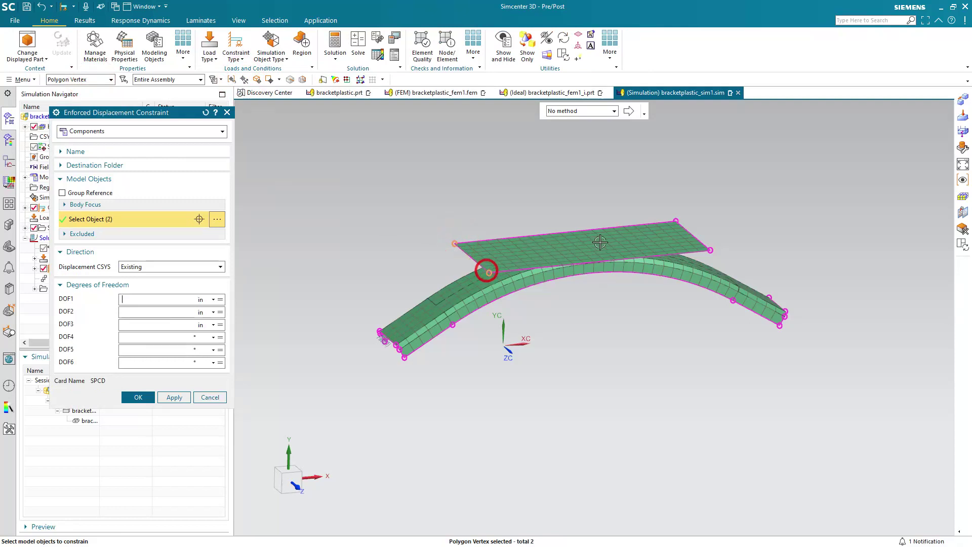
{"action": "left_click", "coordinate": [710, 250]}
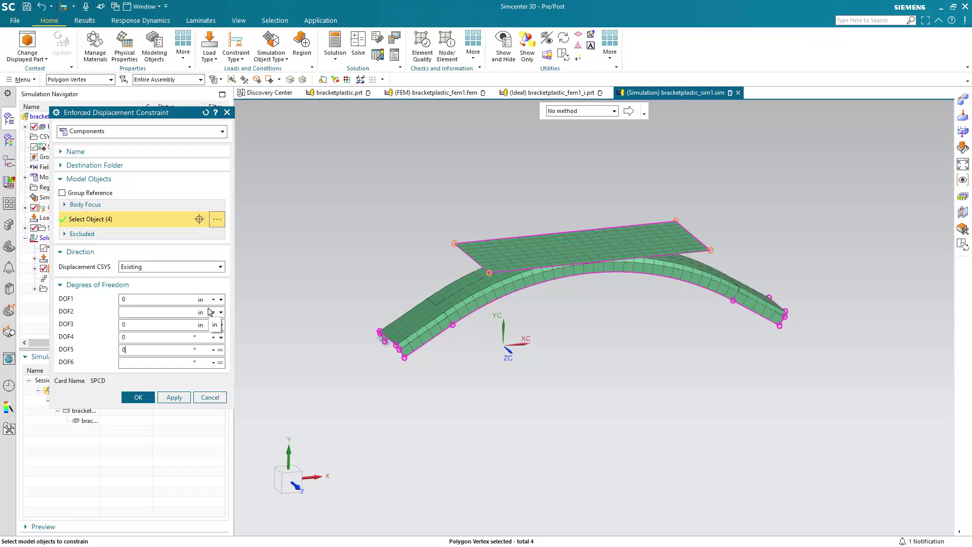
{"action": "key", "text": "Tab"}
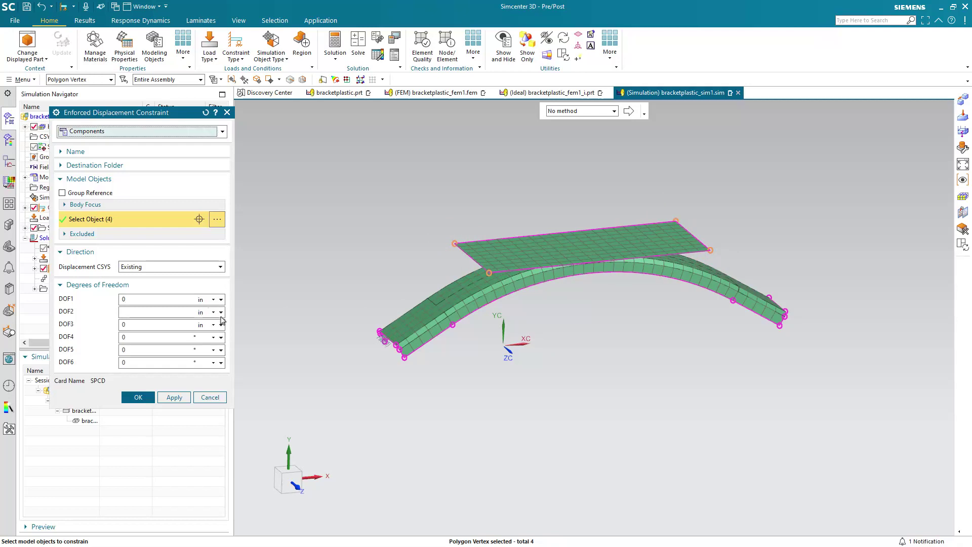
Create a new table field for DOF2 with Time as the independent domain, keeping the default table options.
{"action": "left_click", "coordinate": [221, 319]}
{"action": "left_click", "coordinate": [256, 383]}
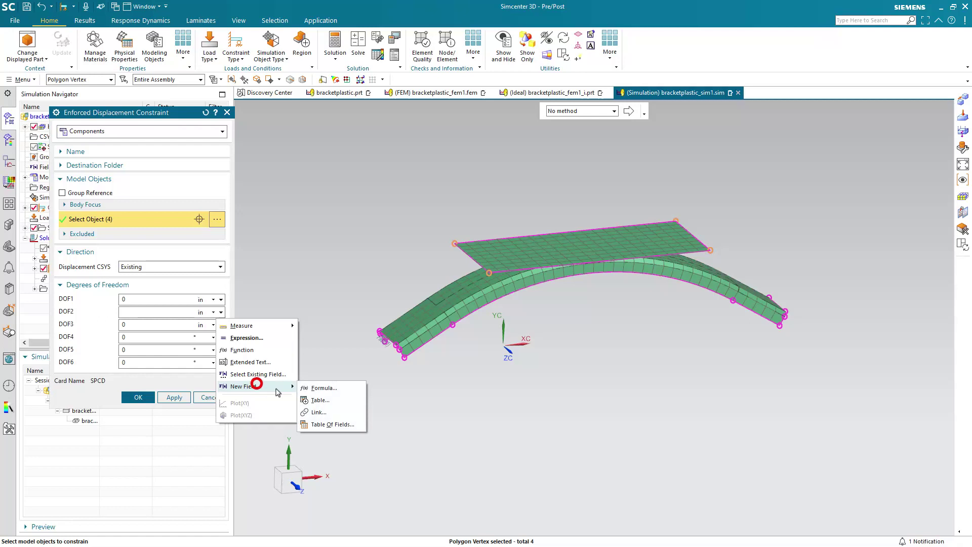
{"action": "left_click", "coordinate": [319, 400]}
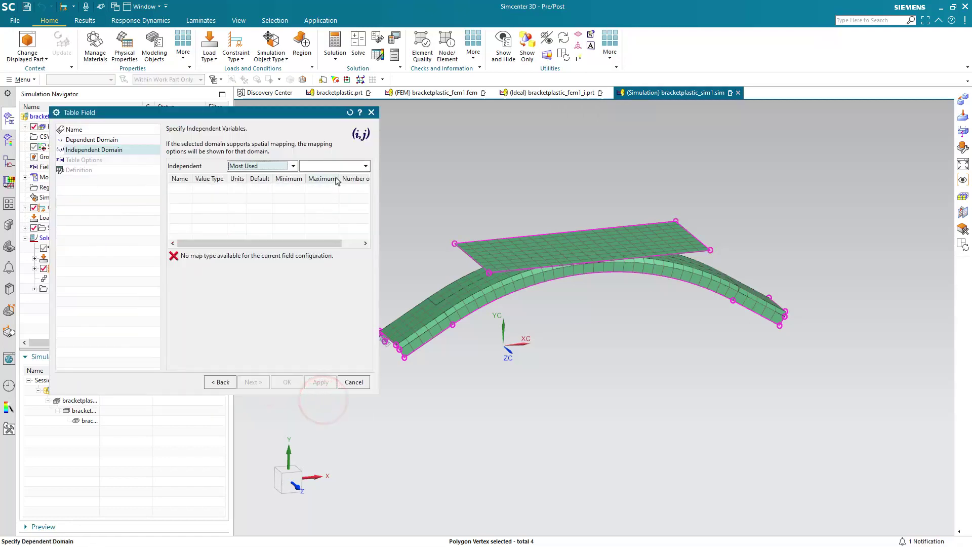
{"action": "left_click", "coordinate": [336, 168]}
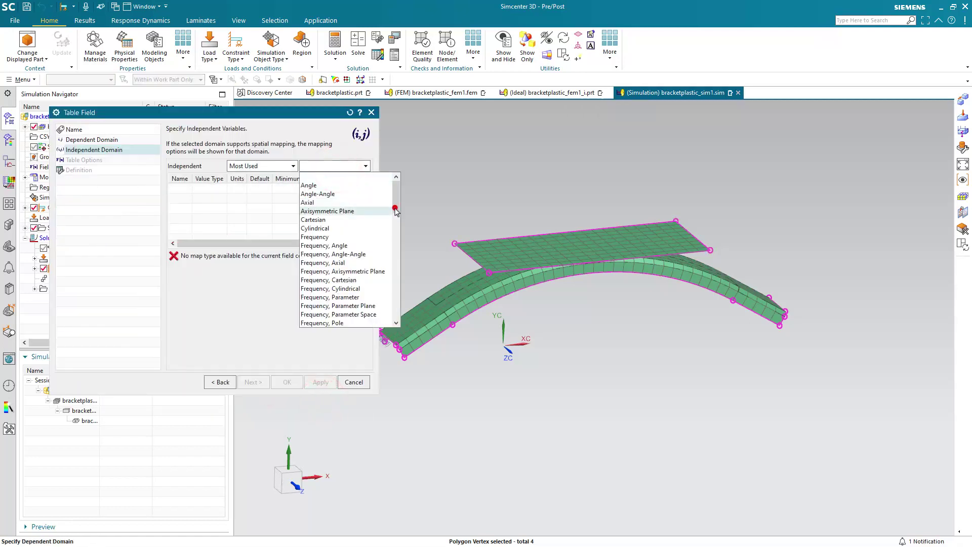
{"action": "left_click_drag", "start_coordinate": [396, 208], "coordinate": [400, 288]}
{"action": "left_click", "coordinate": [335, 254]}
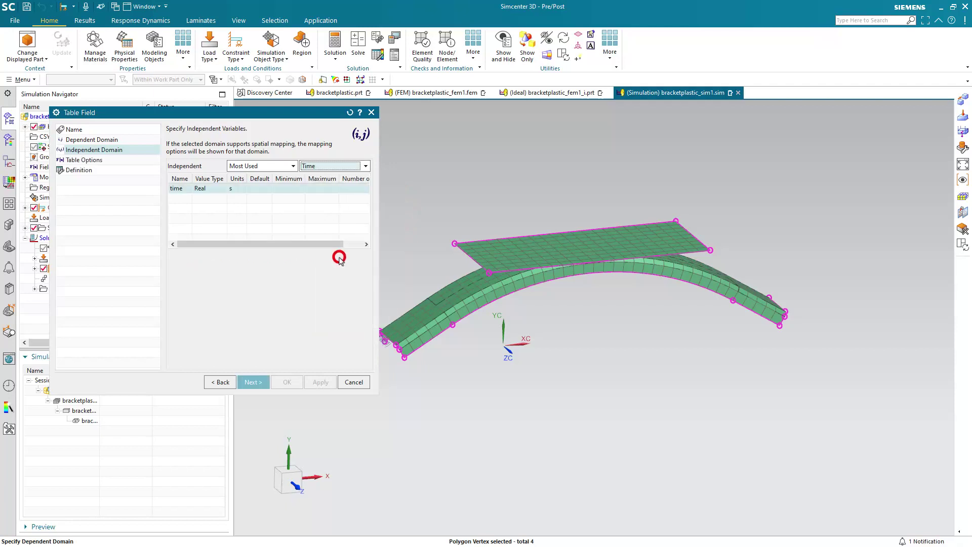
{"action": "left_click", "coordinate": [245, 385]}
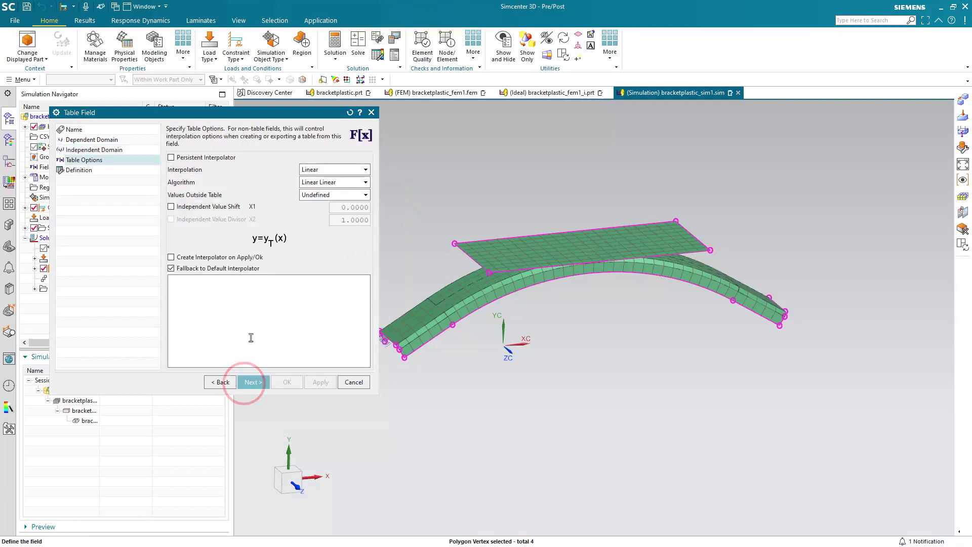
{"action": "left_click", "coordinate": [250, 384]}
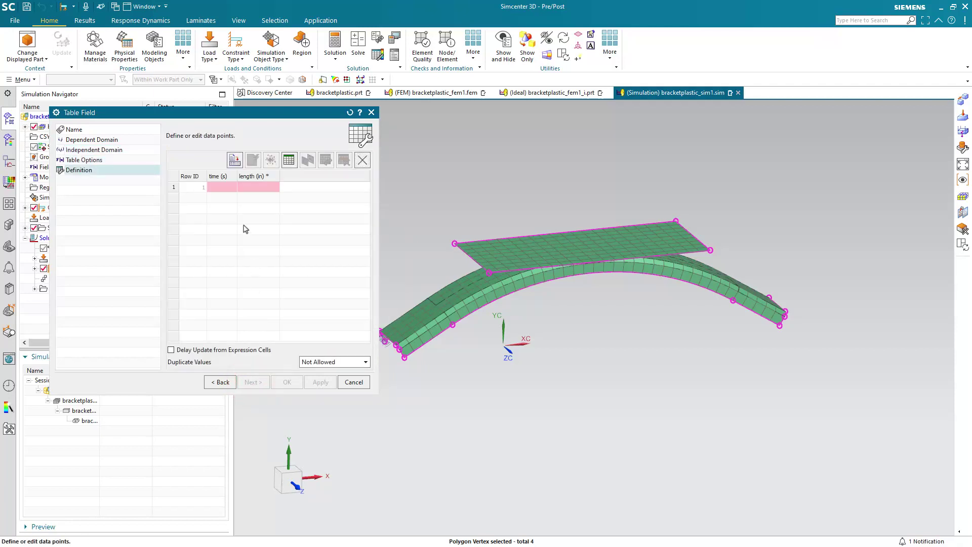
Define the table's displacement points as 0 in at 0 s, -0.8 in at 1 s and 0 in at 2 s.
{"action": "left_click", "coordinate": [226, 188]}
{"action": "type", "text": "0"}
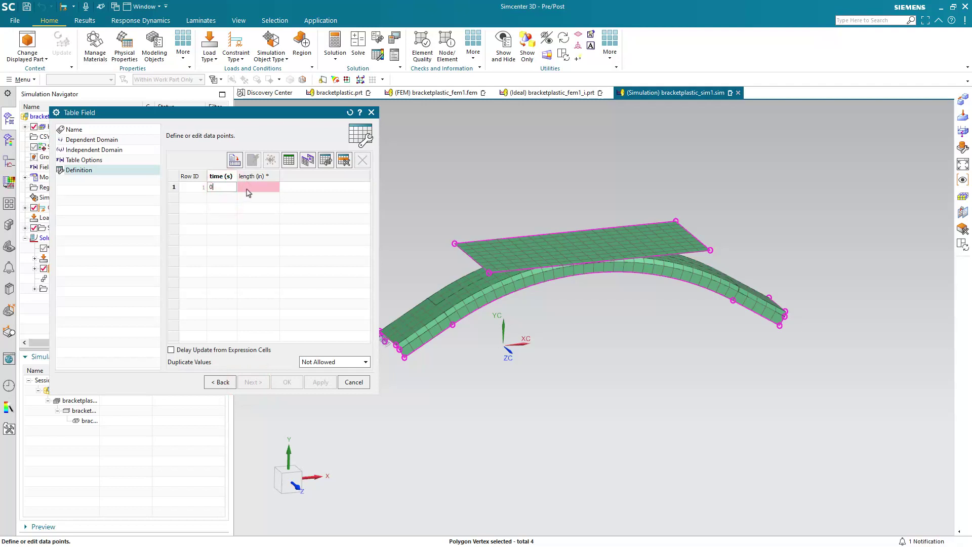
{"action": "left_click", "coordinate": [247, 188]}
{"action": "type", "text": "0"}
{"action": "left_click", "coordinate": [220, 198]}
{"action": "type", "text": "1"}
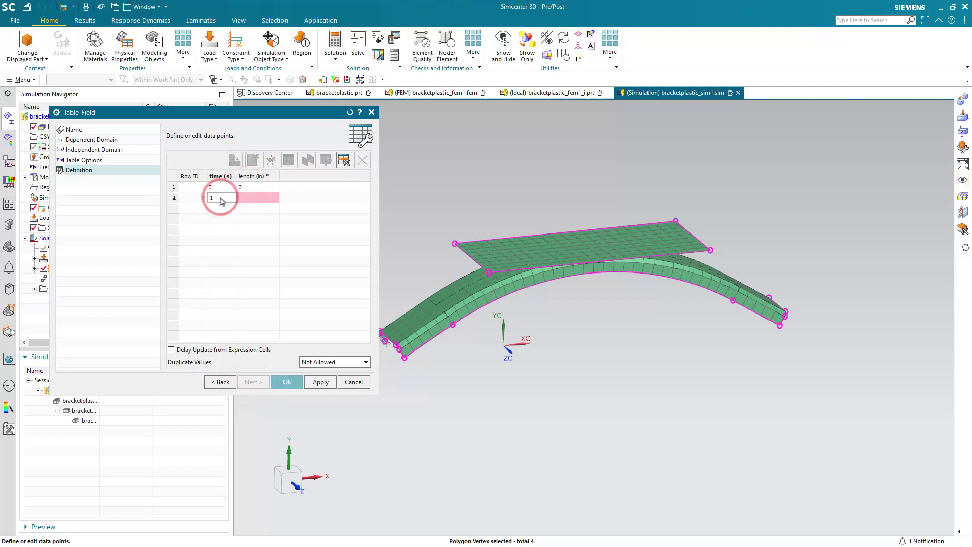
{"action": "left_click", "coordinate": [255, 198]}
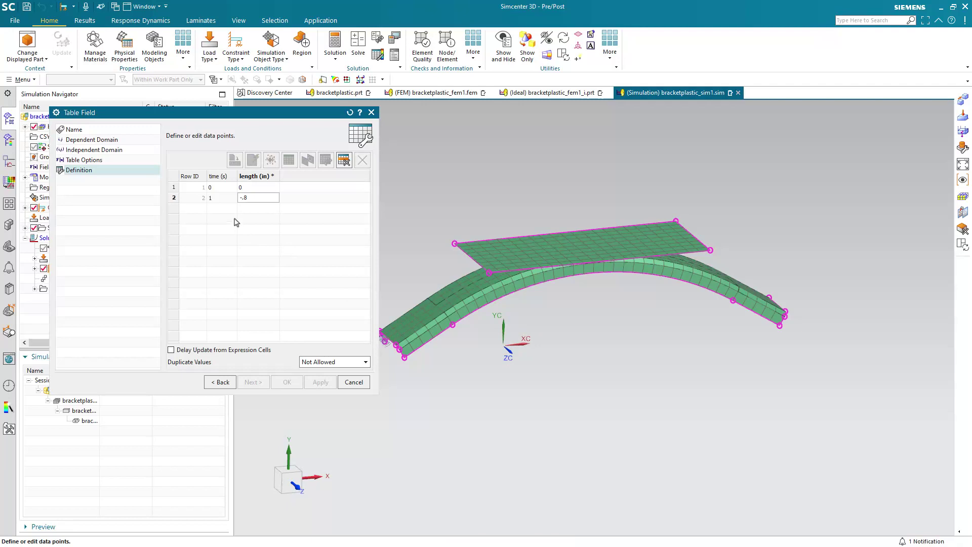
{"action": "left_click", "coordinate": [219, 207]}
{"action": "type", "text": "2"}
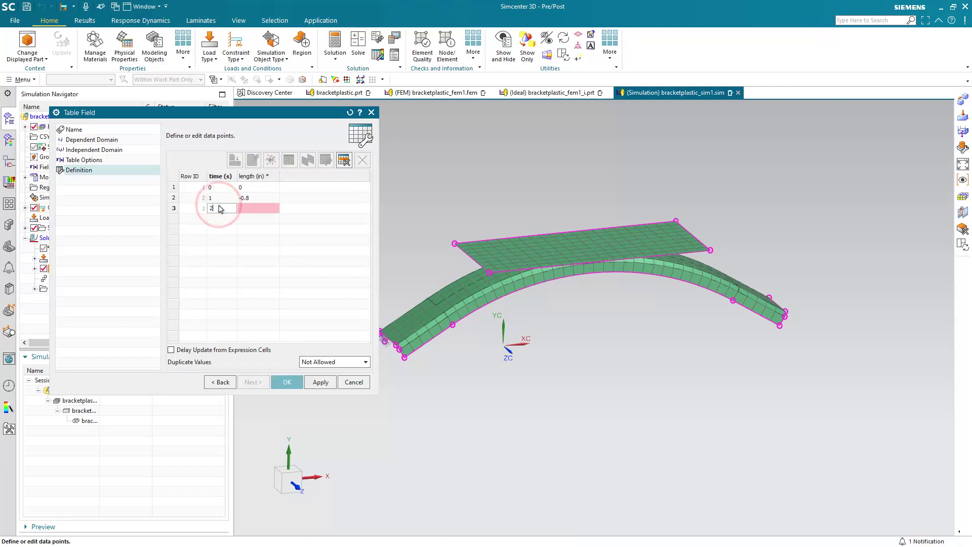
{"action": "left_click", "coordinate": [252, 210]}
{"action": "type", "text": "0"}
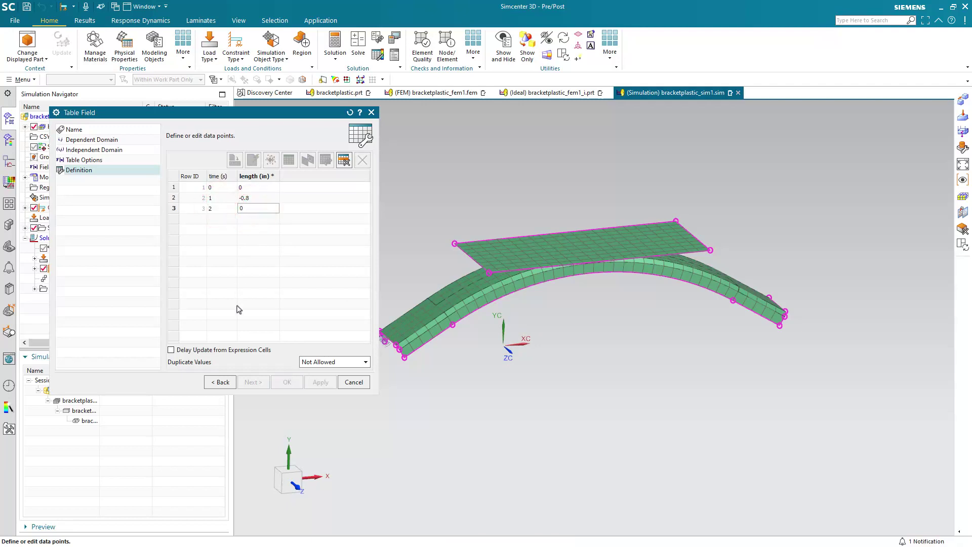
{"action": "key", "text": "Return"}
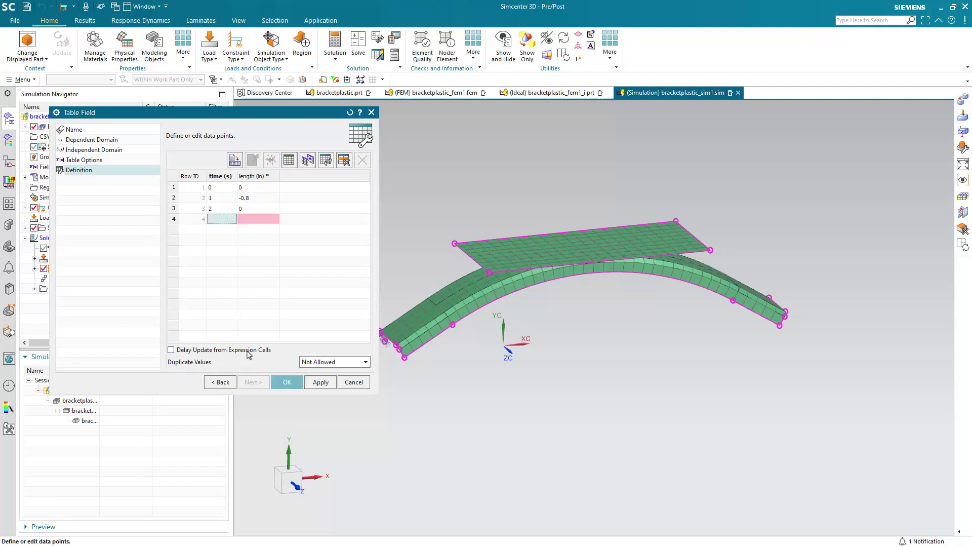
Accept the displacement-time table as the DOF2 field and create the enforced displacement constraint on the plate's corners.
{"action": "left_click", "coordinate": [285, 383]}
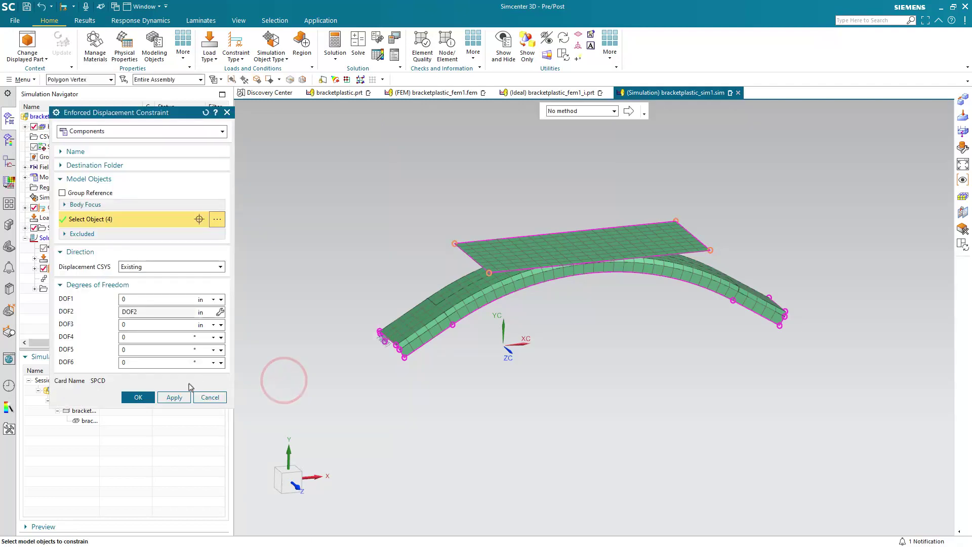
{"action": "left_click", "coordinate": [148, 396]}
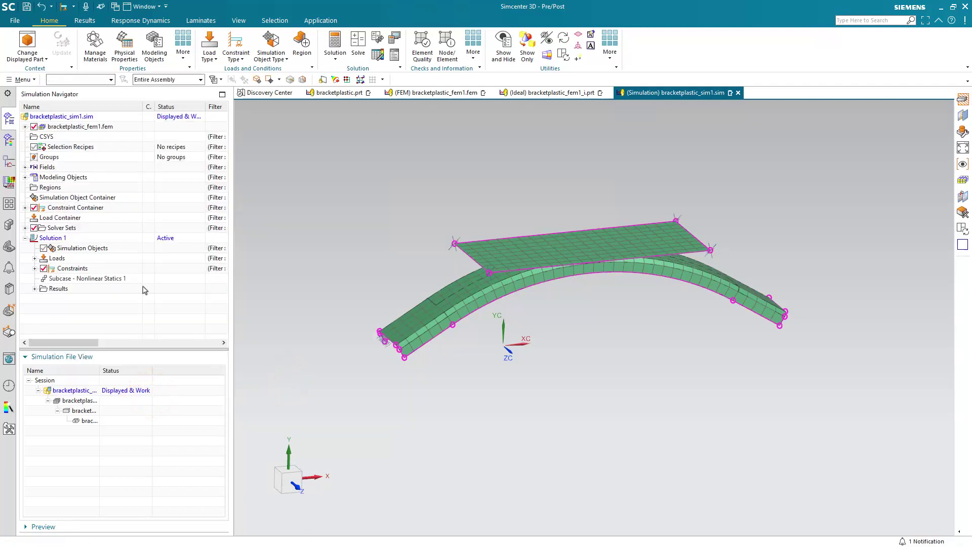
Start a manual surface-to-surface contact and define its source region from the plate's polygon face with the default region parameters.
{"action": "left_click", "coordinate": [267, 41]}
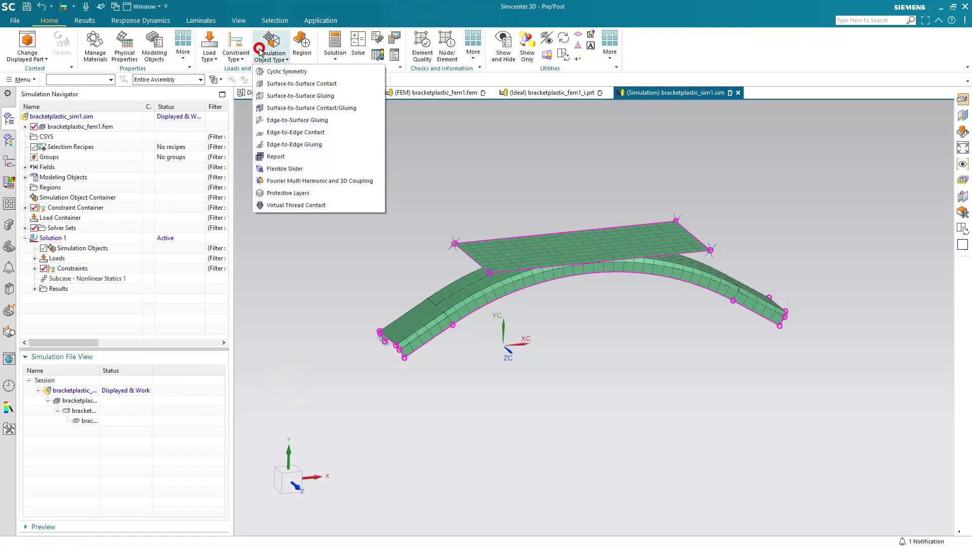
{"action": "left_click", "coordinate": [277, 84]}
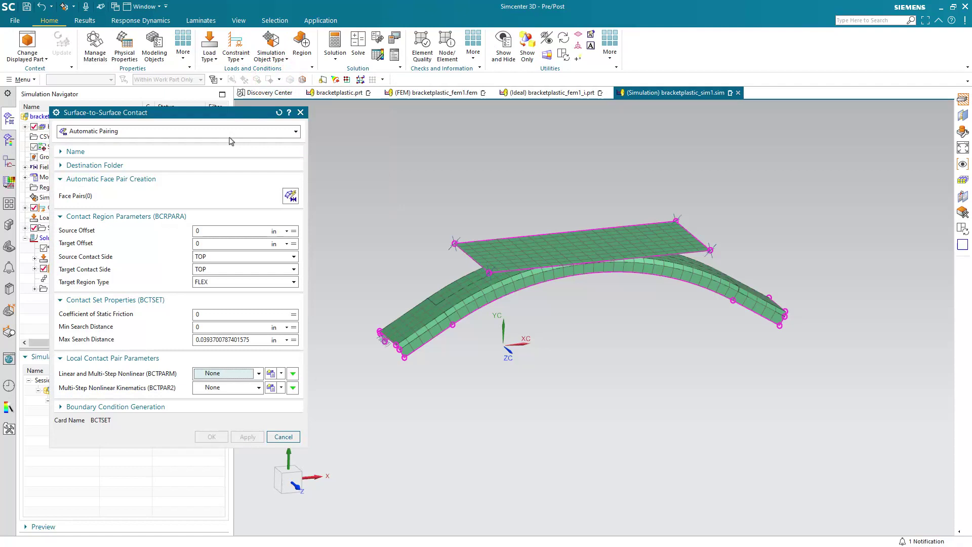
{"action": "left_click", "coordinate": [227, 132]}
{"action": "left_click", "coordinate": [222, 149]}
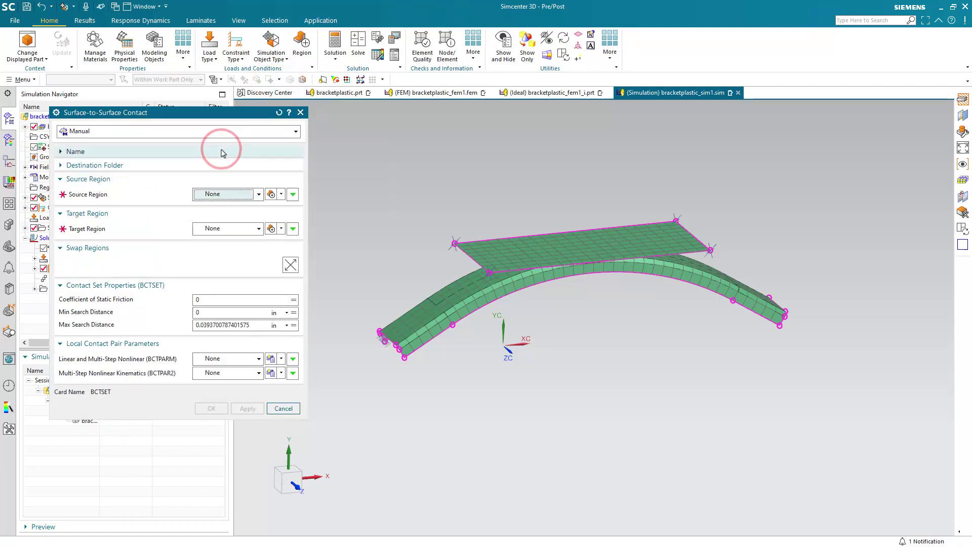
{"action": "left_click", "coordinate": [270, 194]}
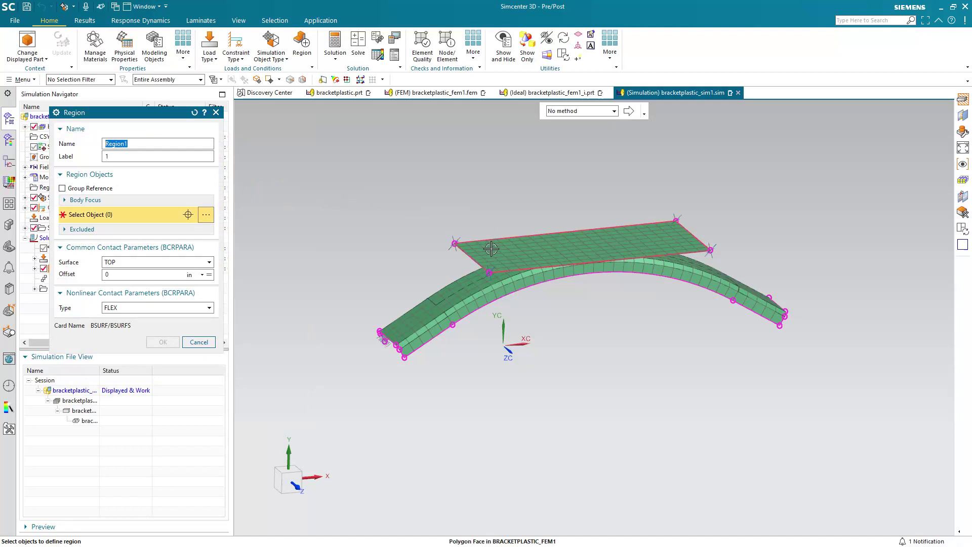
{"action": "mouse_move", "coordinate": [490, 248]}
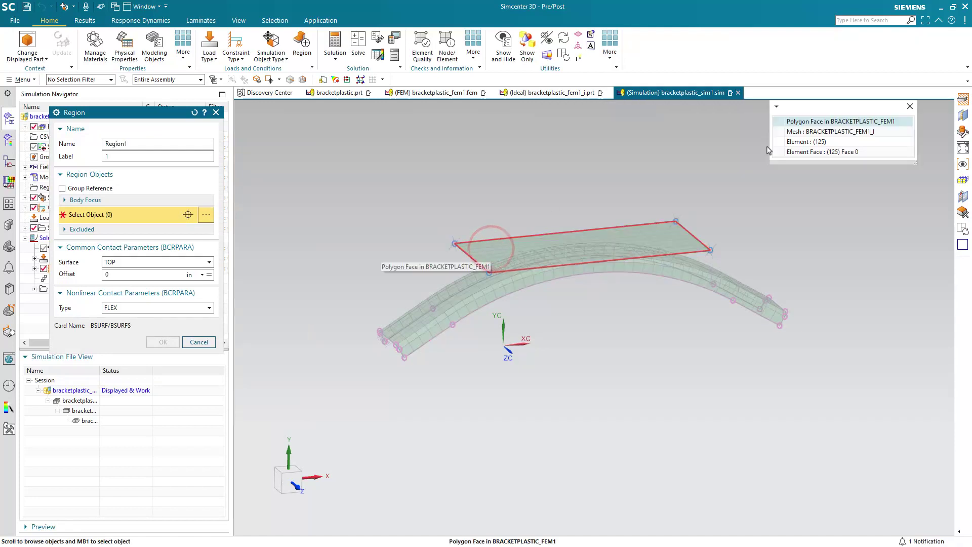
{"action": "left_click", "coordinate": [804, 121]}
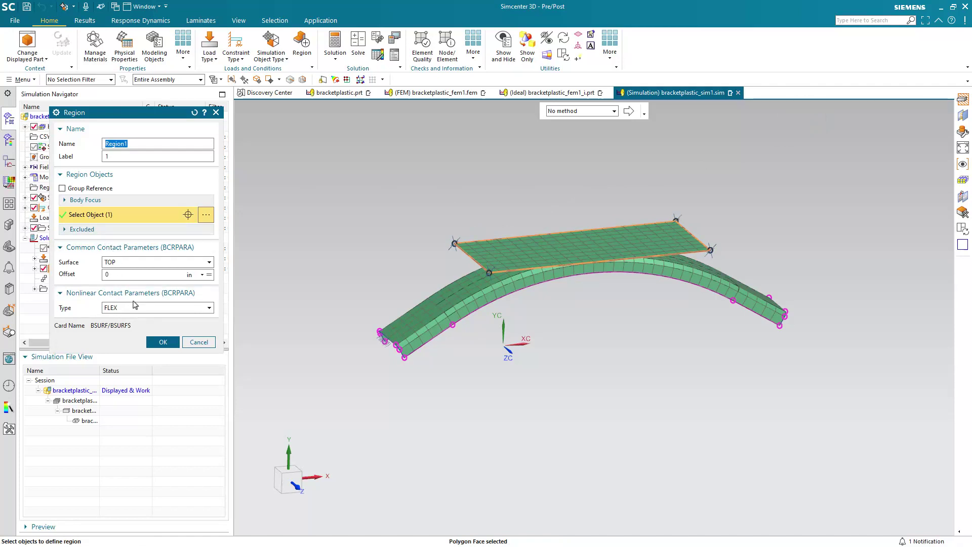
{"action": "left_click", "coordinate": [162, 343]}
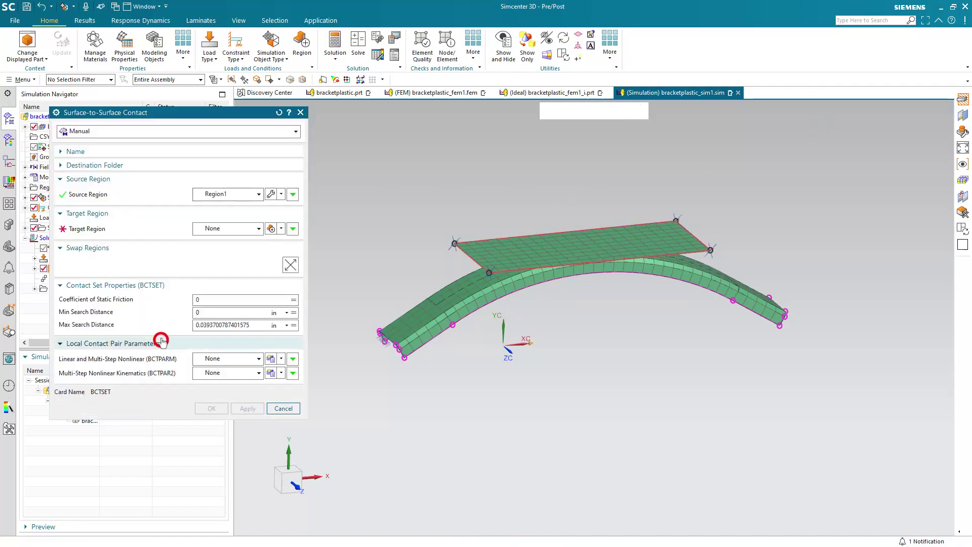
Define the target region from the bracket's two upper polygon faces and set the contact search distance from -1 to 1 in.
{"action": "left_click", "coordinate": [270, 230]}
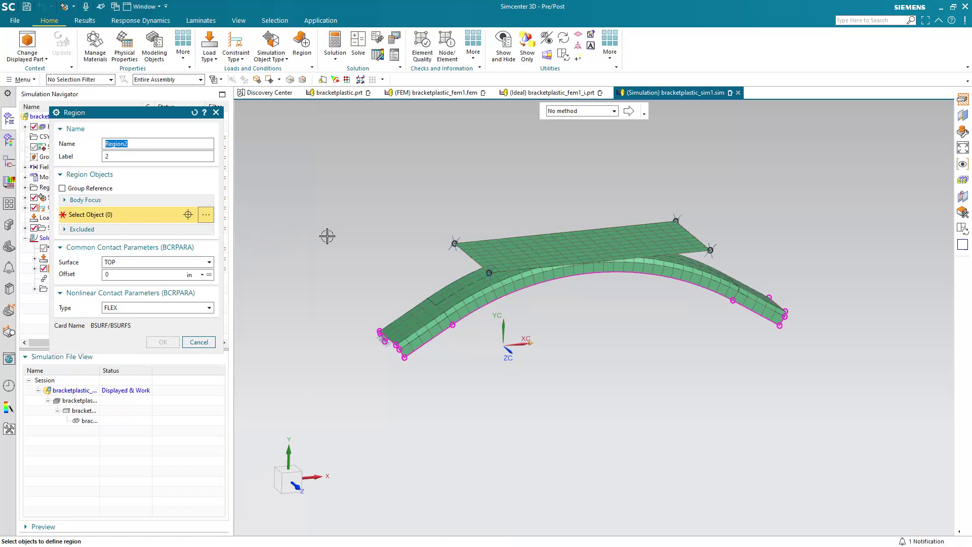
{"action": "left_click", "coordinate": [457, 284]}
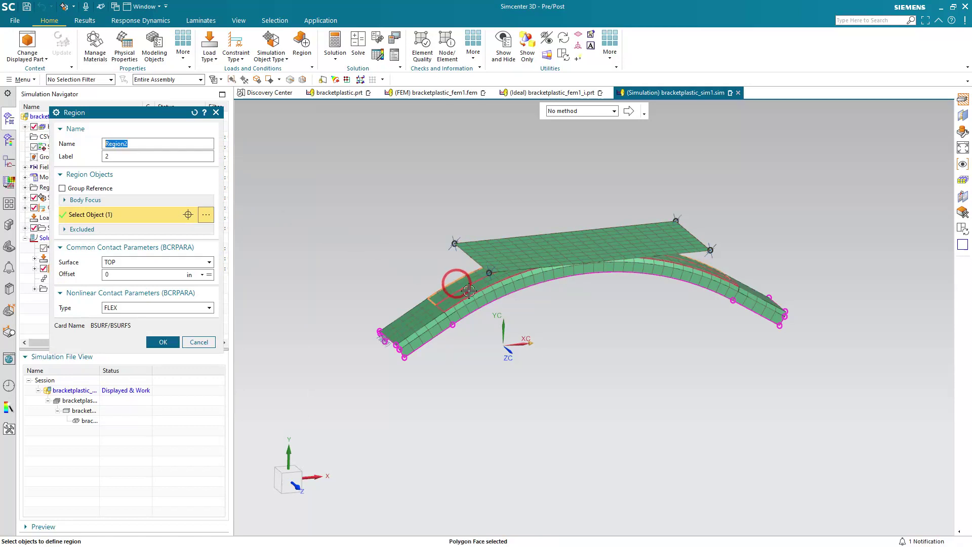
{"action": "left_click", "coordinate": [466, 287]}
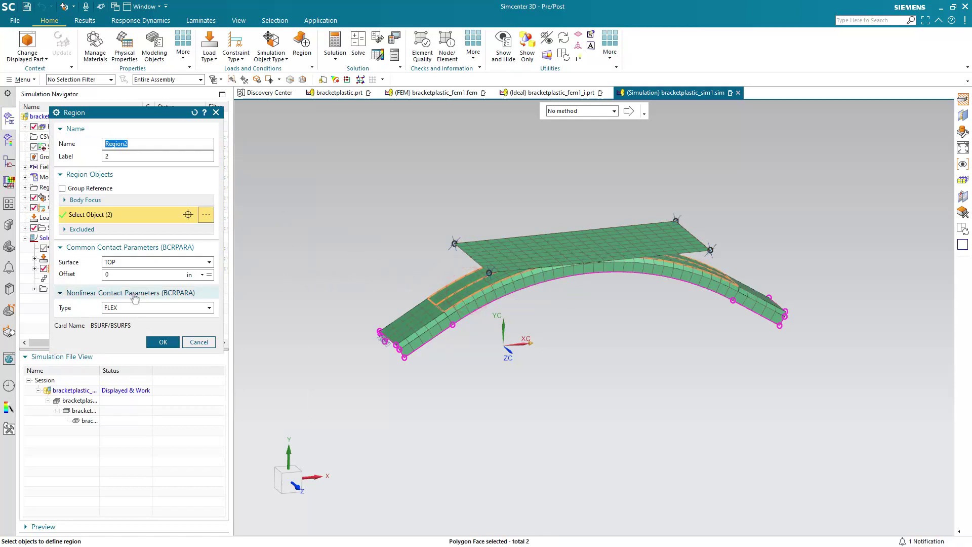
{"action": "left_click", "coordinate": [159, 343]}
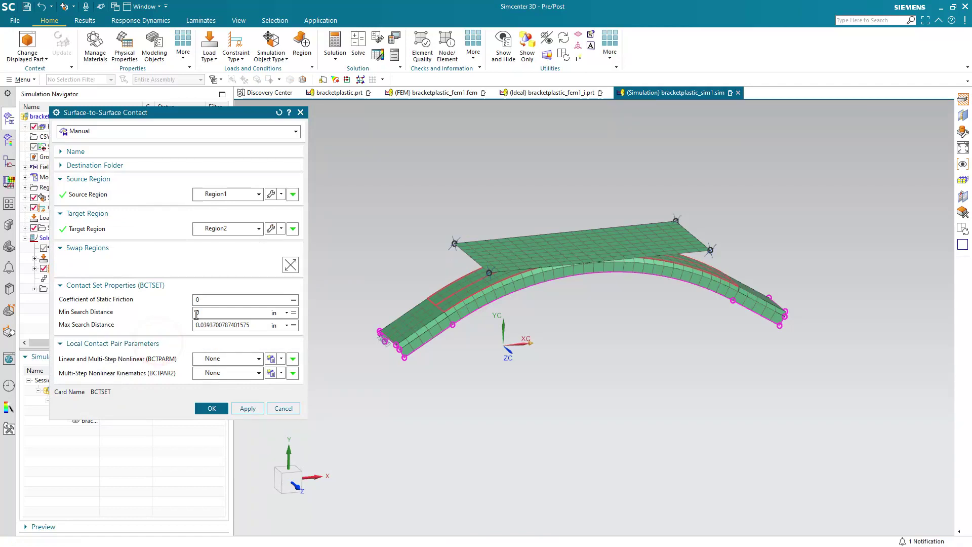
{"action": "key", "text": "Tab"}
{"action": "type", "text": "-1"}
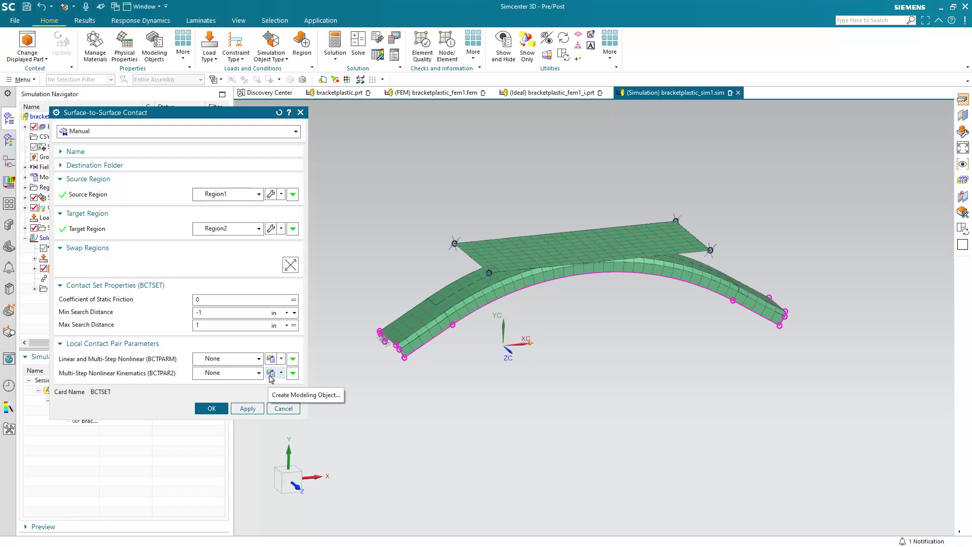
Examine the shell thickness and Z-offset options among the initial penetration settings of the multi-step nonlinear kinematics contact parameters.
{"action": "left_click", "coordinate": [271, 373]}
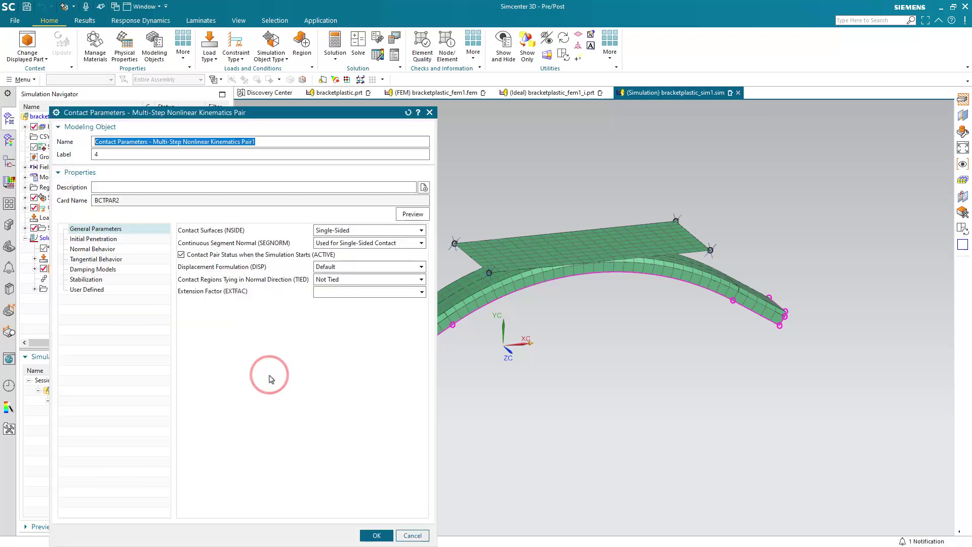
{"action": "left_click", "coordinate": [114, 240]}
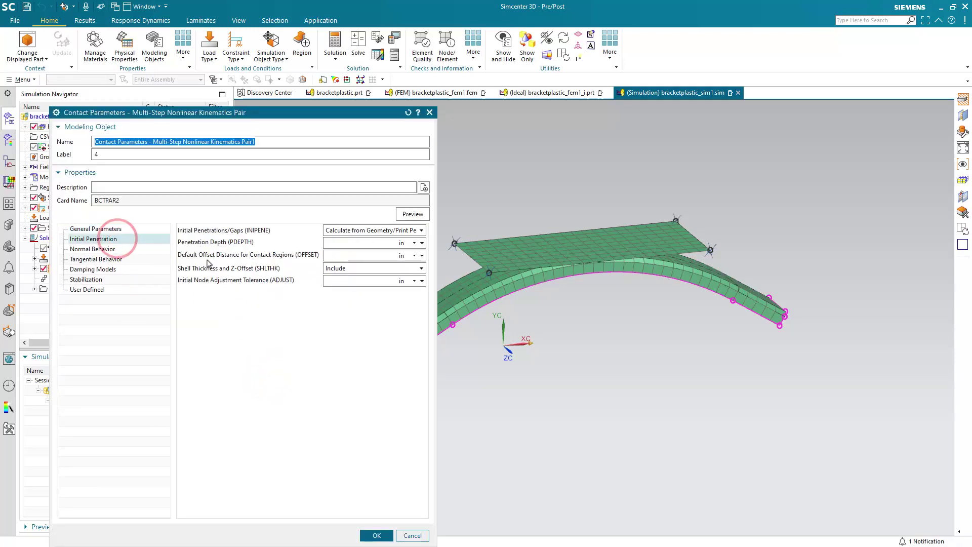
{"action": "left_click", "coordinate": [345, 269]}
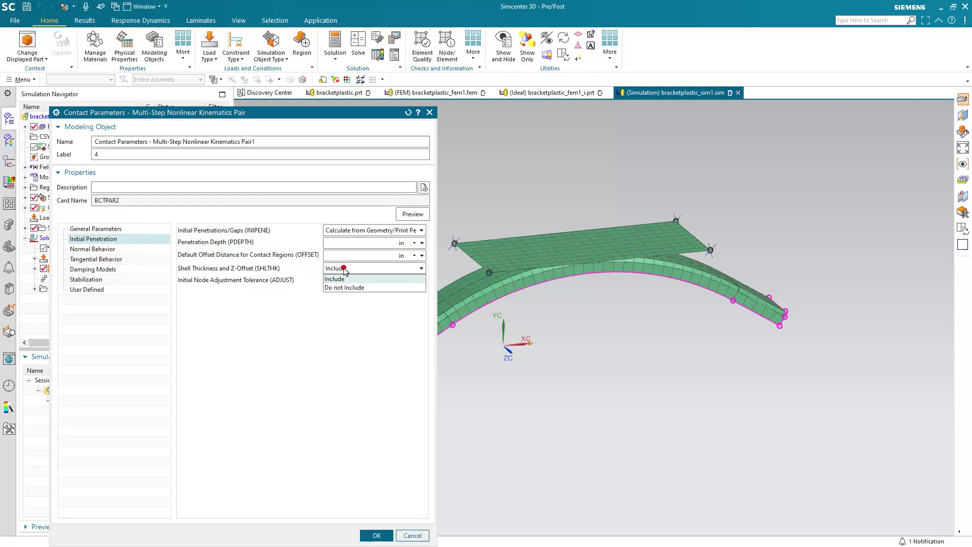
{"action": "left_click", "coordinate": [345, 269]}
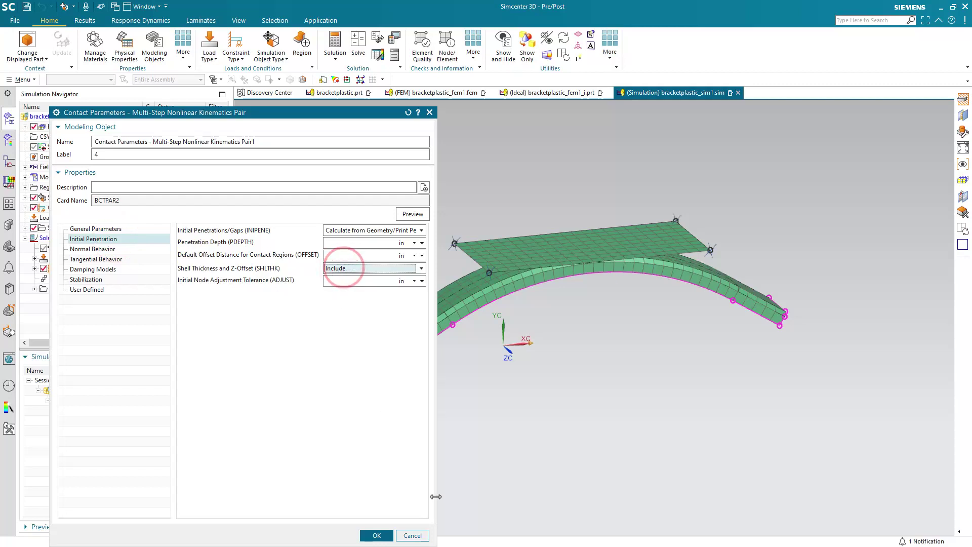
{"action": "left_click", "coordinate": [418, 534]}
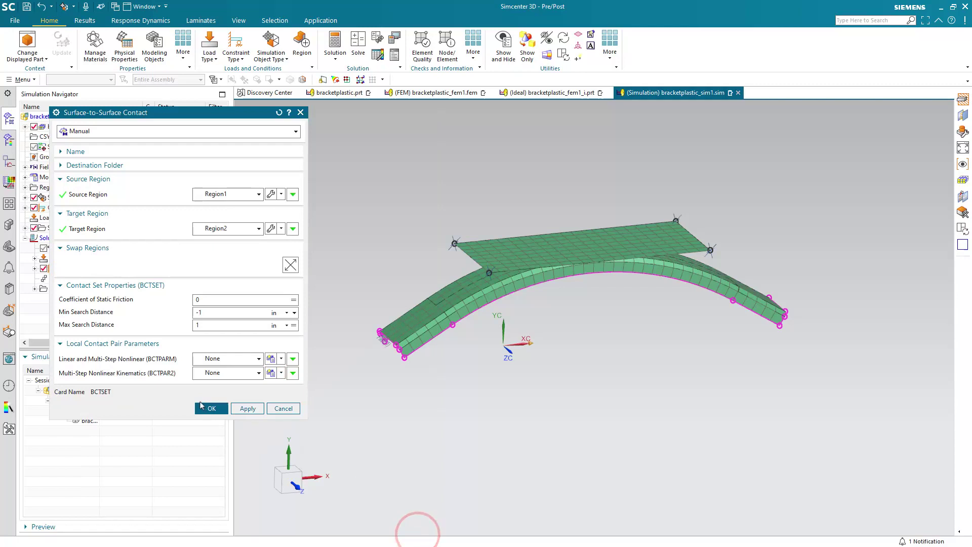
Create the surface-to-surface contact and submit Solution 1 for solving with the model setup check enabled.
{"action": "left_click", "coordinate": [209, 408]}
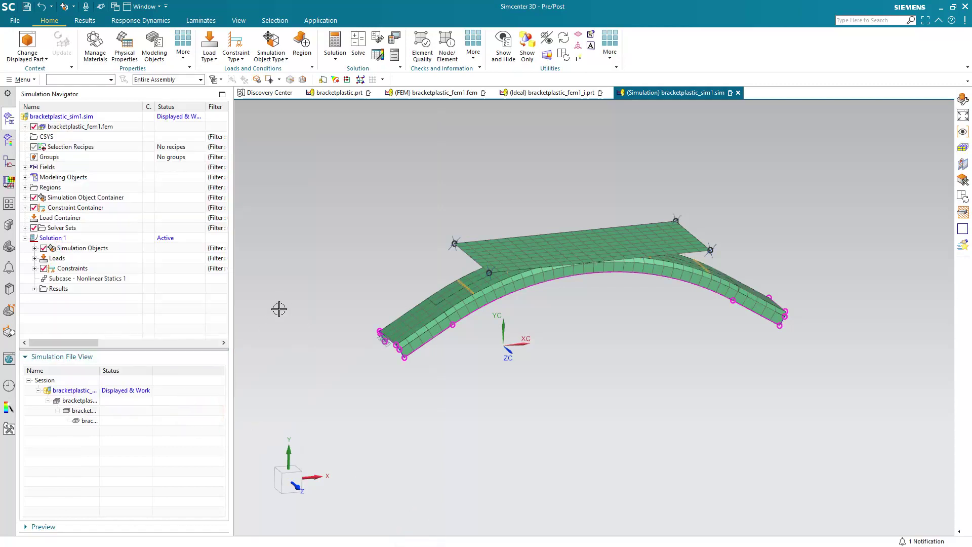
{"action": "right_click", "coordinate": [66, 242]}
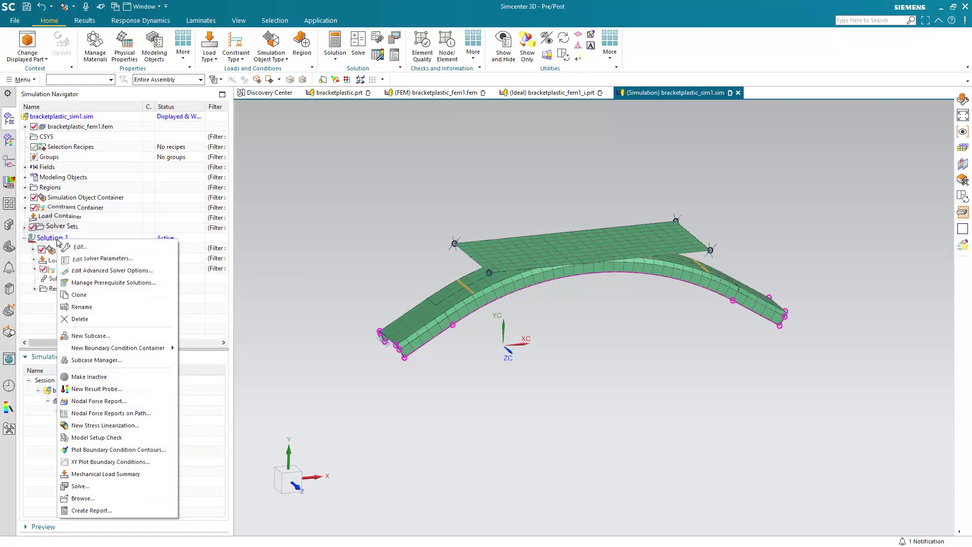
{"action": "left_click", "coordinate": [110, 483]}
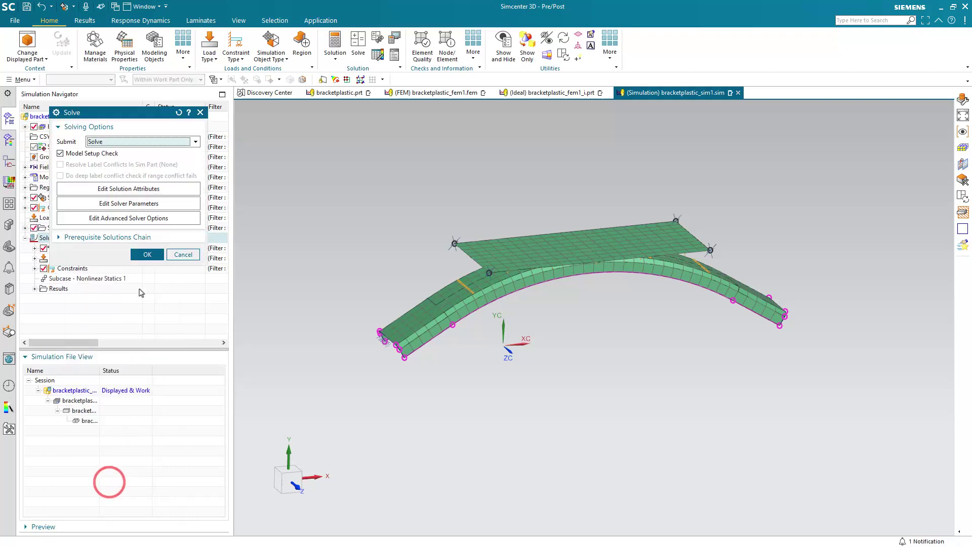
{"action": "left_click", "coordinate": [147, 254]}
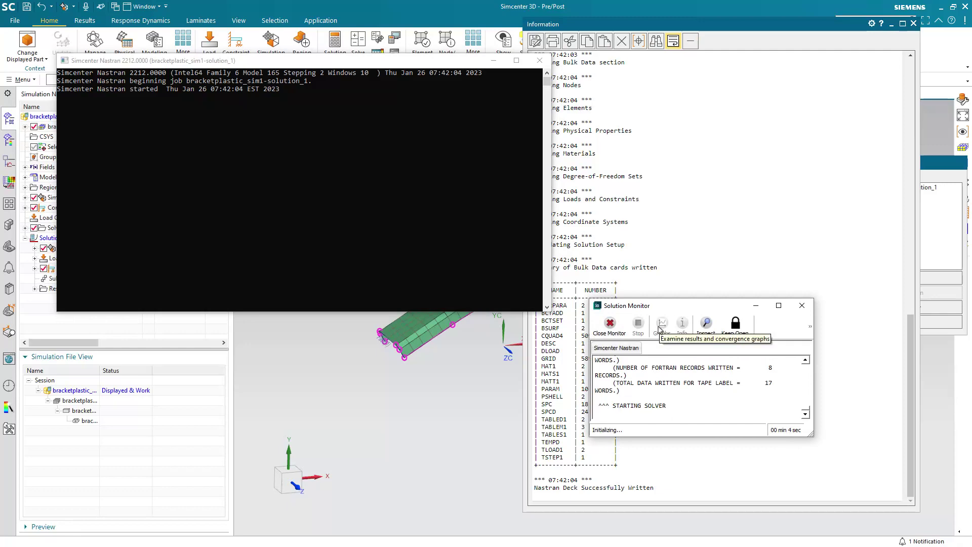
Display the Displacement Magnitude result in the solution control monitor and follow the bracket's deformation during the solve.
{"action": "left_click", "coordinate": [678, 329]}
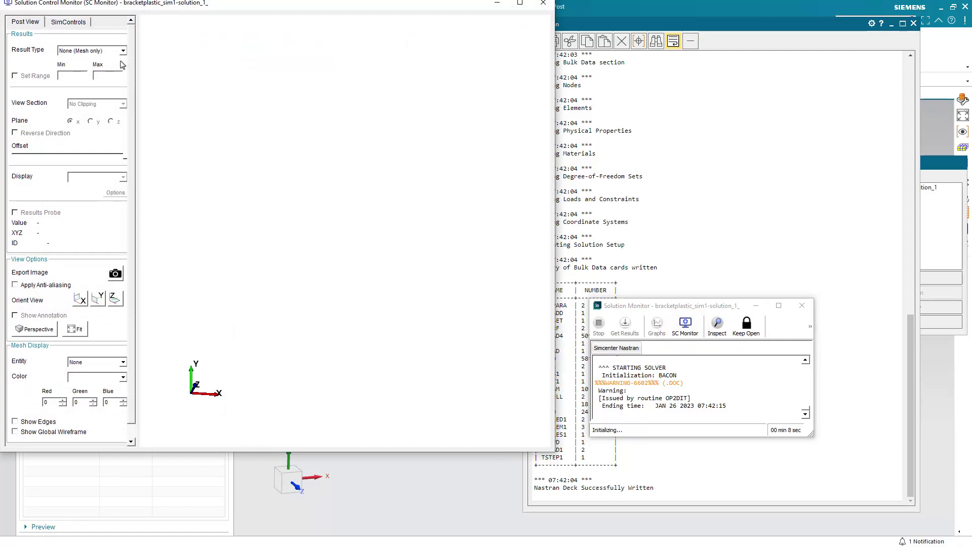
{"action": "left_click", "coordinate": [122, 52]}
{"action": "left_click", "coordinate": [122, 52]}
{"action": "left_click", "coordinate": [122, 52]}
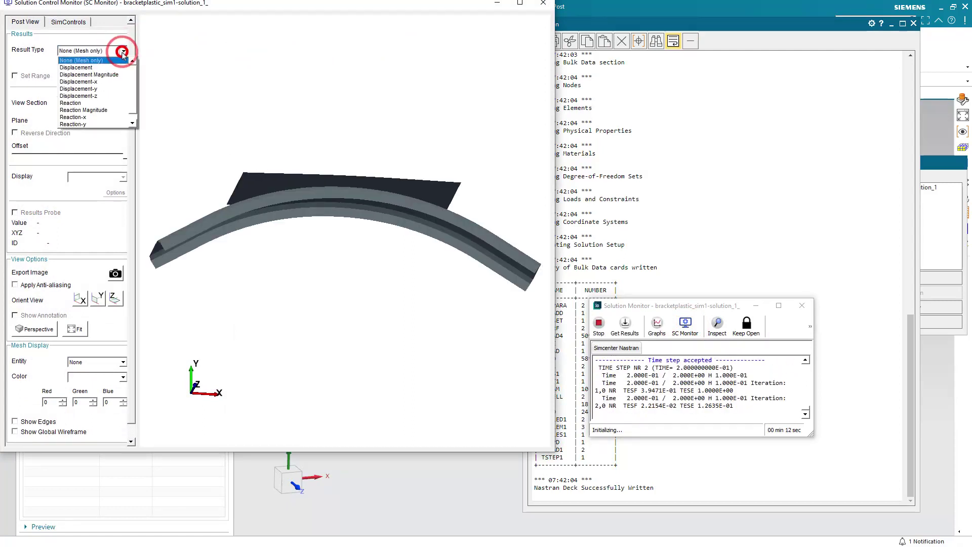
{"action": "left_click", "coordinate": [110, 76]}
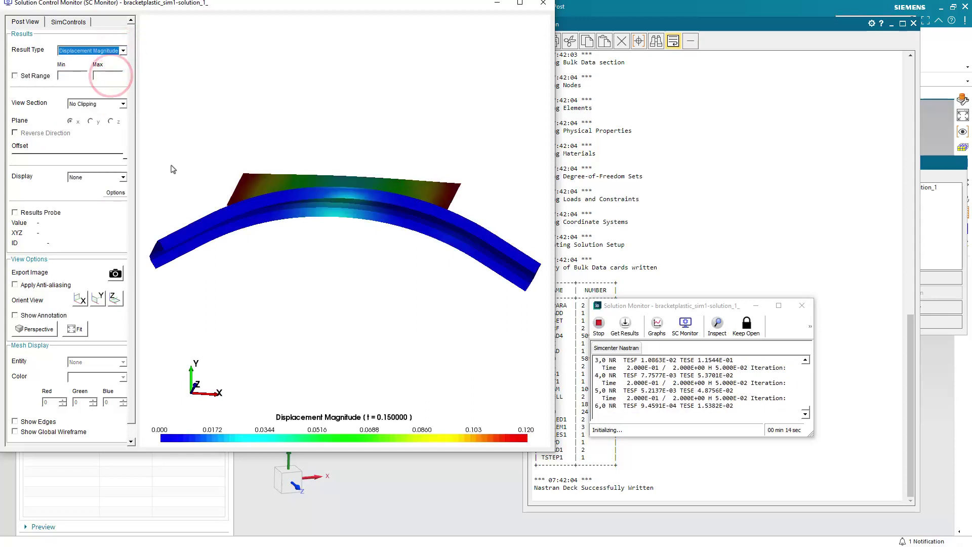
{"action": "left_click_drag", "start_coordinate": [177, 152], "coordinate": [279, 233]}
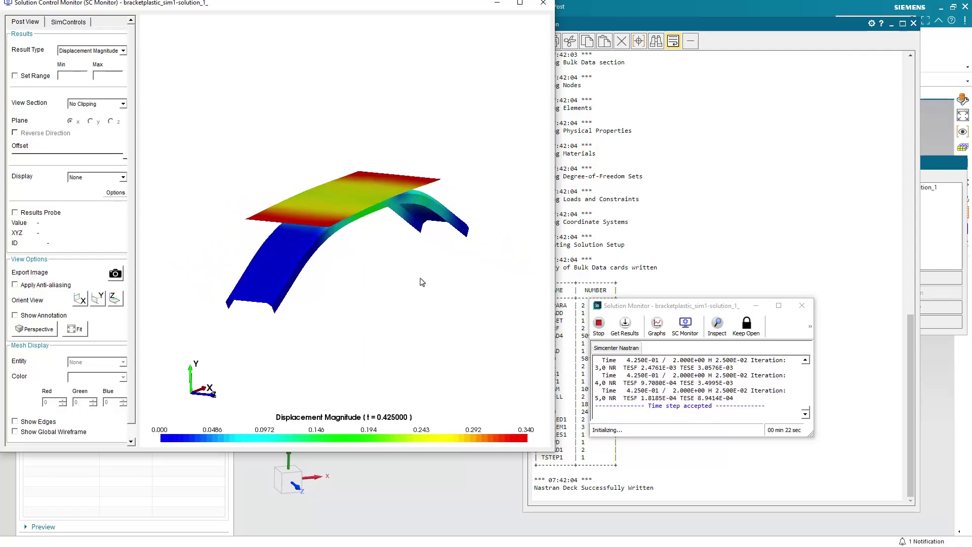
{"action": "mouse_move", "coordinate": [424, 271]}
{"action": "middle_mouse_down"}
{"action": "mouse_move", "coordinate": [484, 241]}
{"action": "mouse_move", "coordinate": [467, 243]}
{"action": "mouse_move", "coordinate": [442, 278]}
{"action": "mouse_move", "coordinate": [419, 284]}
{"action": "mouse_move", "coordinate": [383, 261]}
{"action": "mouse_move", "coordinate": [378, 285]}
{"action": "mouse_move", "coordinate": [399, 288]}
{"action": "mouse_move", "coordinate": [410, 269]}
{"action": "mouse_move", "coordinate": [417, 274]}
{"action": "middle_mouse_up"}
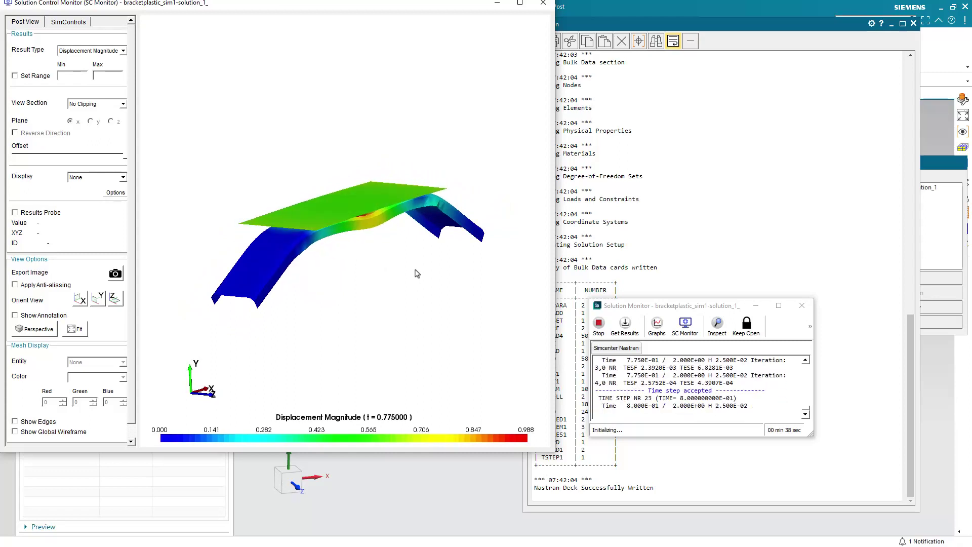
Examine the time step size and iteration graph of the running solution, then close the convergence graphs.
{"action": "left_click", "coordinate": [657, 327]}
{"action": "left_click", "coordinate": [670, 356]}
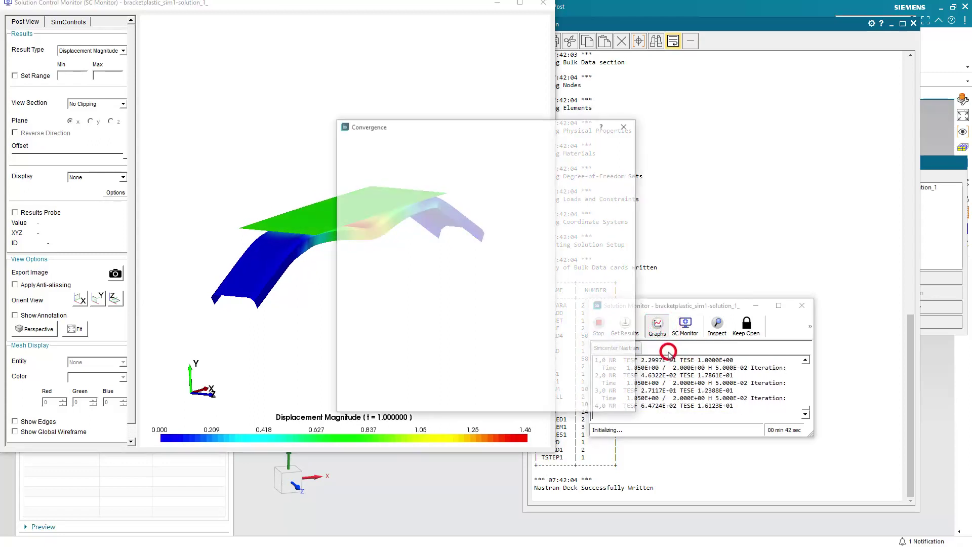
{"action": "left_click_drag", "start_coordinate": [657, 131], "coordinate": [734, 67]}
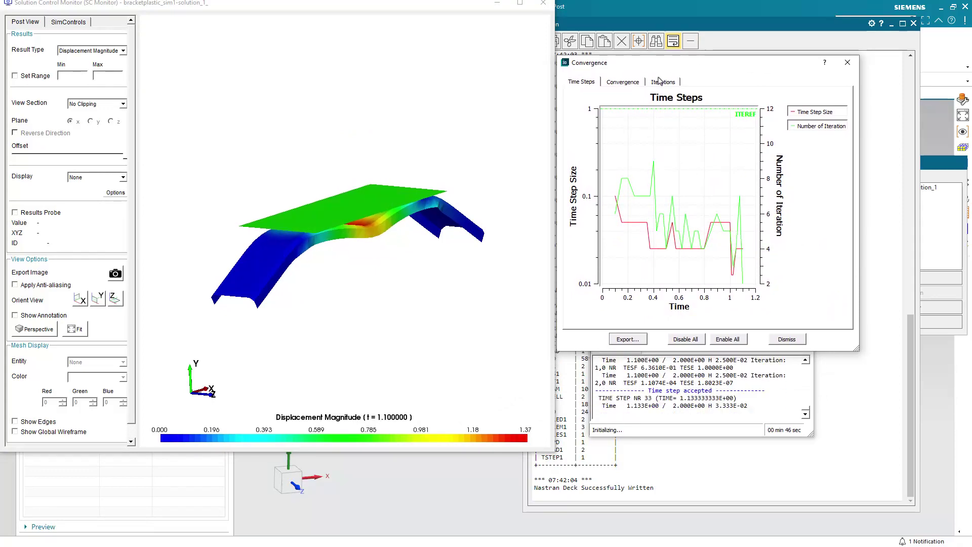
{"action": "left_click", "coordinate": [847, 62]}
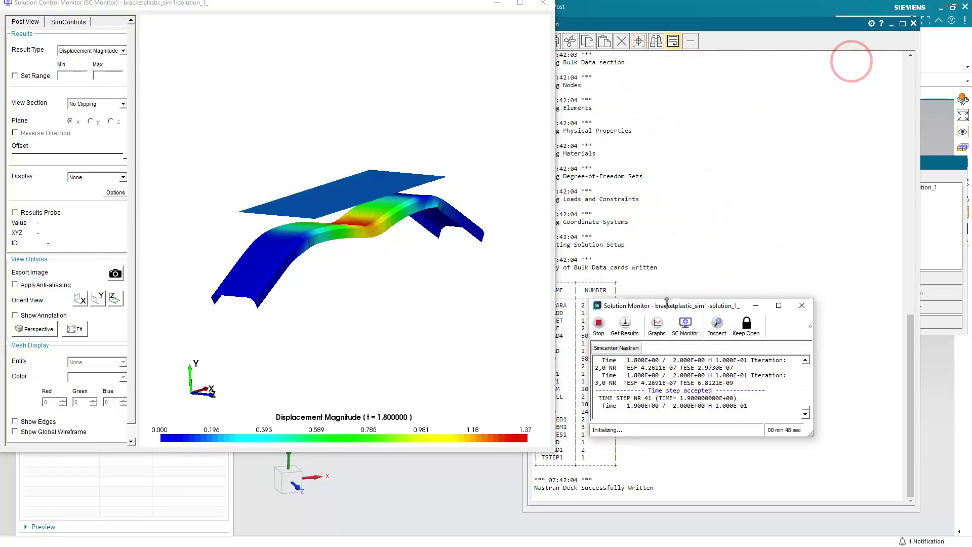
{"action": "left_click", "coordinate": [657, 325]}
{"action": "left_click", "coordinate": [659, 328]}
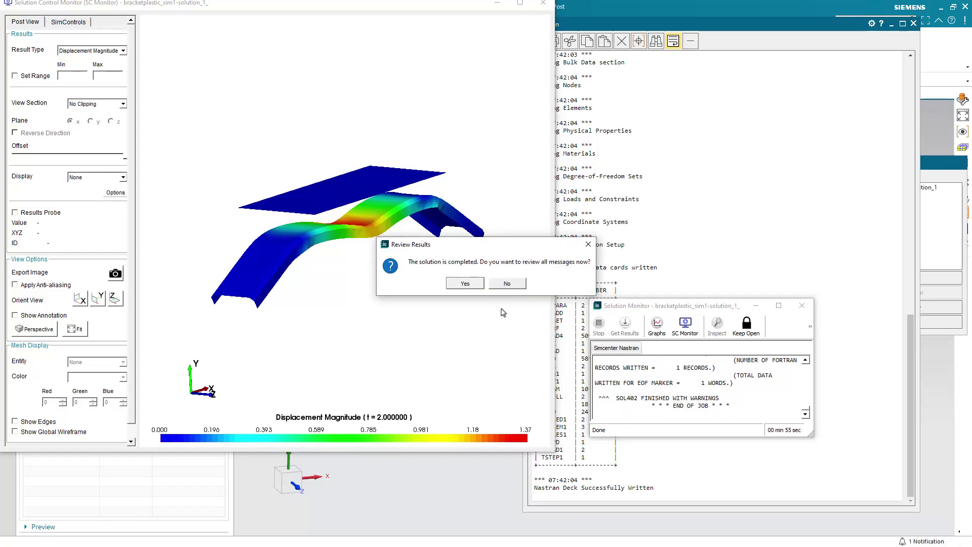
Decline the review of the solution messages and close the solver information and the analysis job monitor.
{"action": "left_click", "coordinate": [506, 284]}
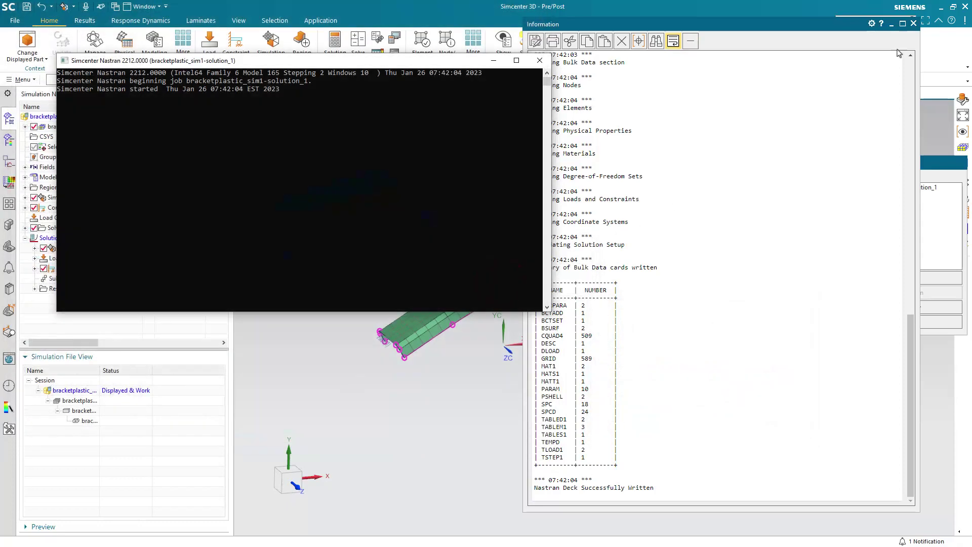
{"action": "left_click", "coordinate": [914, 24]}
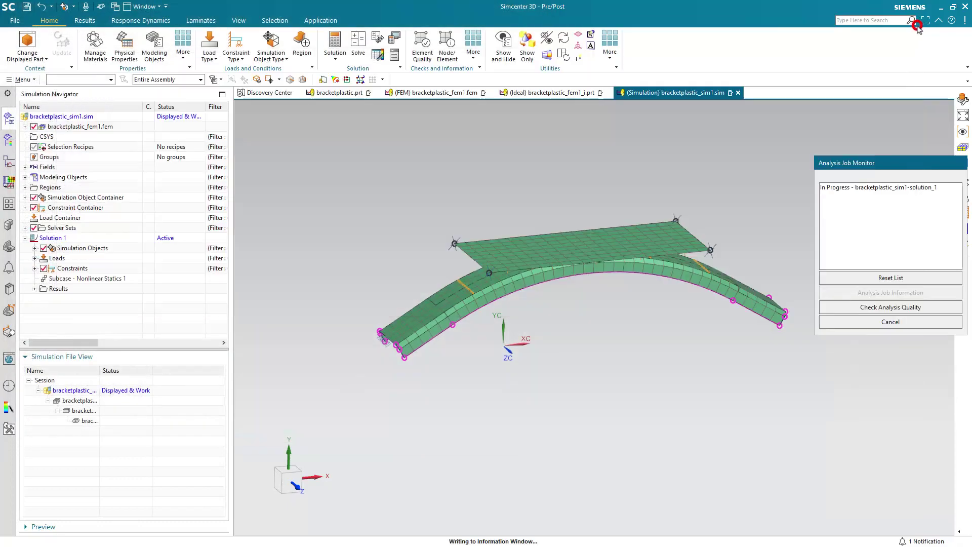
{"action": "left_click", "coordinate": [881, 321]}
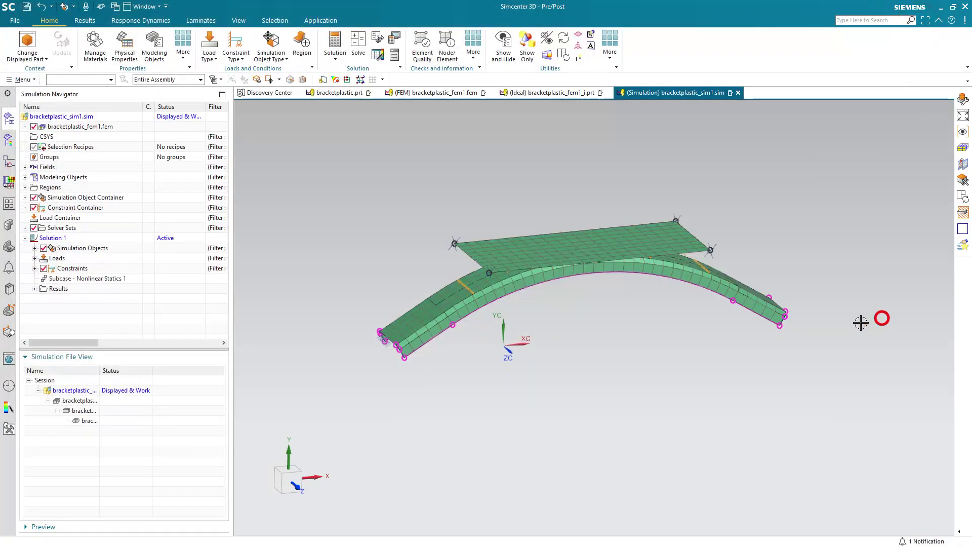
Load the results of Solution 1 and list the structural result types available for Increment 1, 0.100s.
{"action": "left_click", "coordinate": [35, 288]}
{"action": "double_click", "coordinate": [67, 298]}
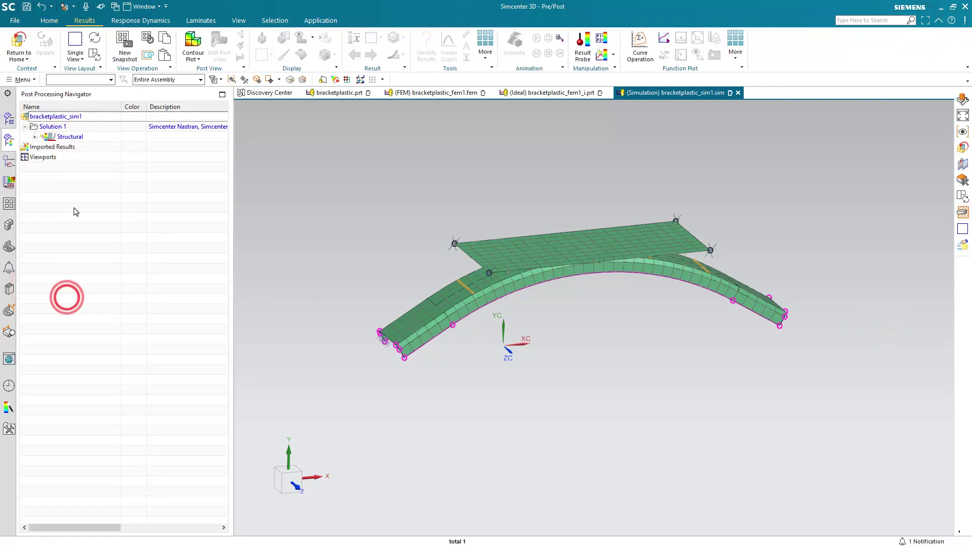
{"action": "left_click", "coordinate": [34, 137]}
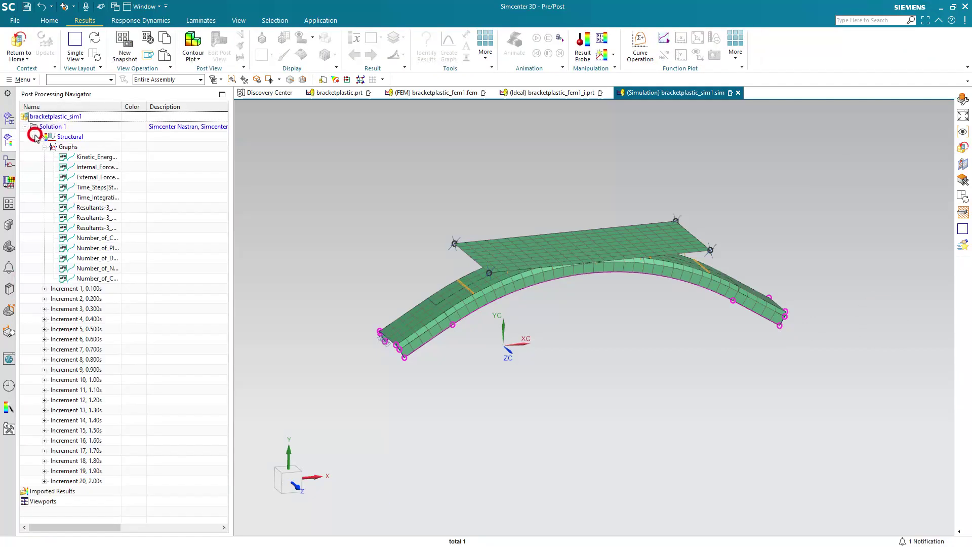
{"action": "left_click", "coordinate": [44, 289]}
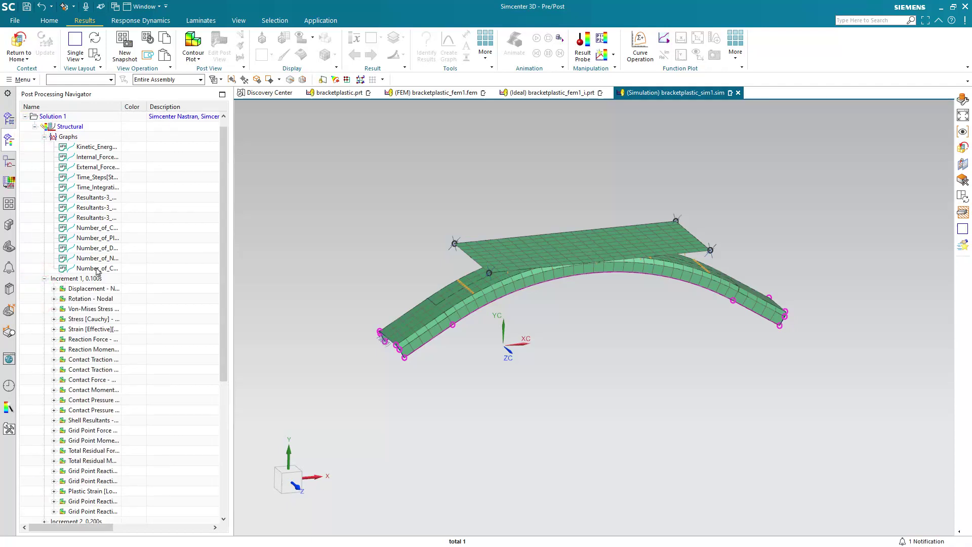
Show the full result names, split the display into upper and lower views, and plot Increment 1's scalar nodal Contact Pressure in the lower view.
{"action": "double_click", "coordinate": [124, 107]}
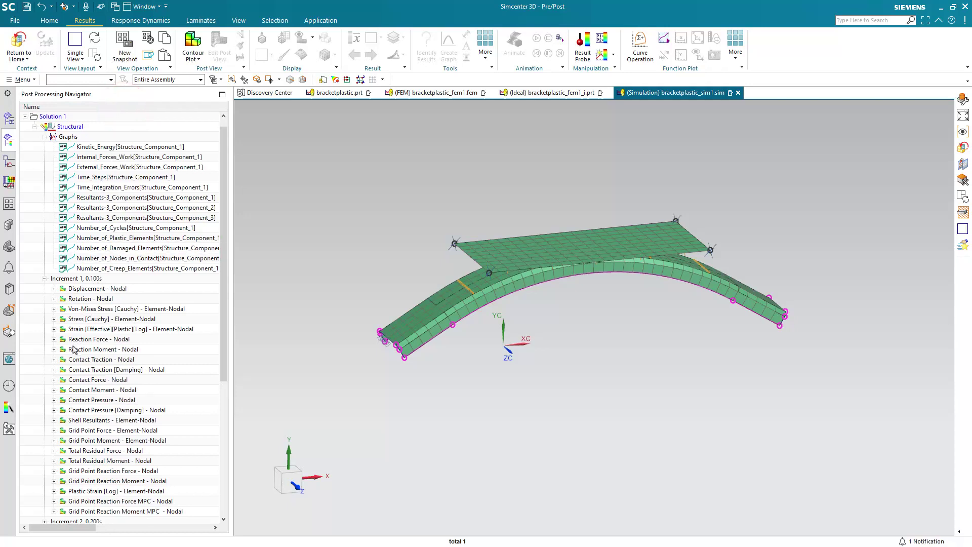
{"action": "left_click", "coordinate": [54, 400]}
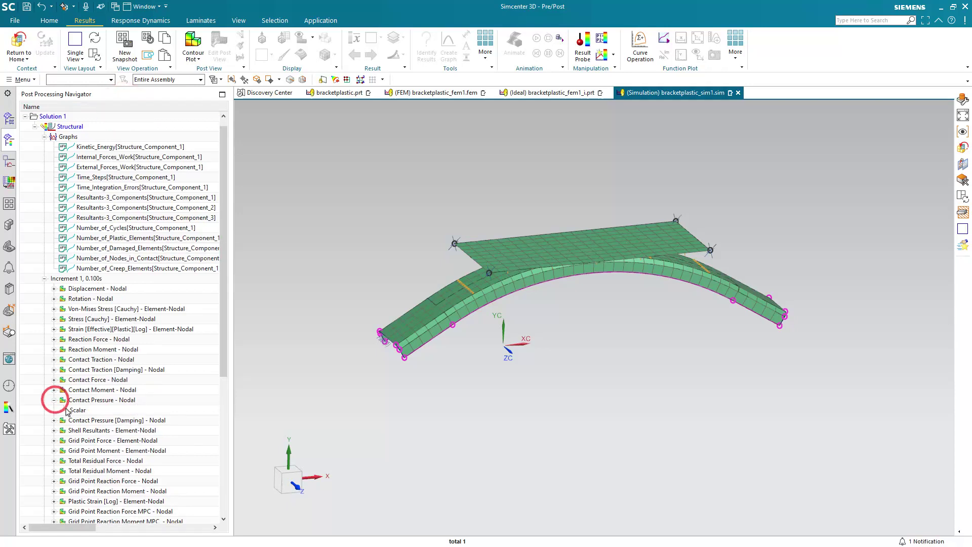
{"action": "left_click_drag", "start_coordinate": [74, 411], "coordinate": [623, 321]}
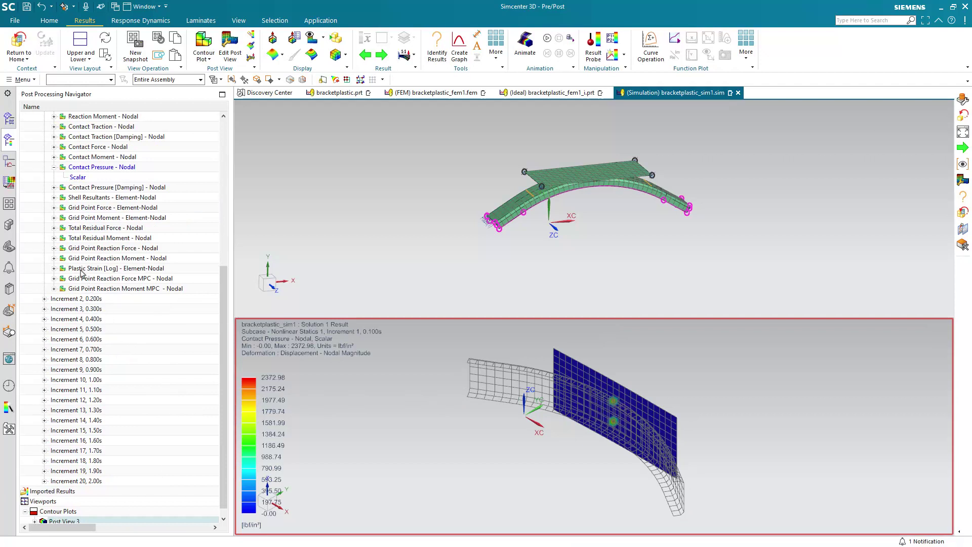
Plot the scalar Strain [Effective][Plastic][Log] - Element-Nodal result of Increment 1 in the upper view.
{"action": "left_click", "coordinate": [54, 269]}
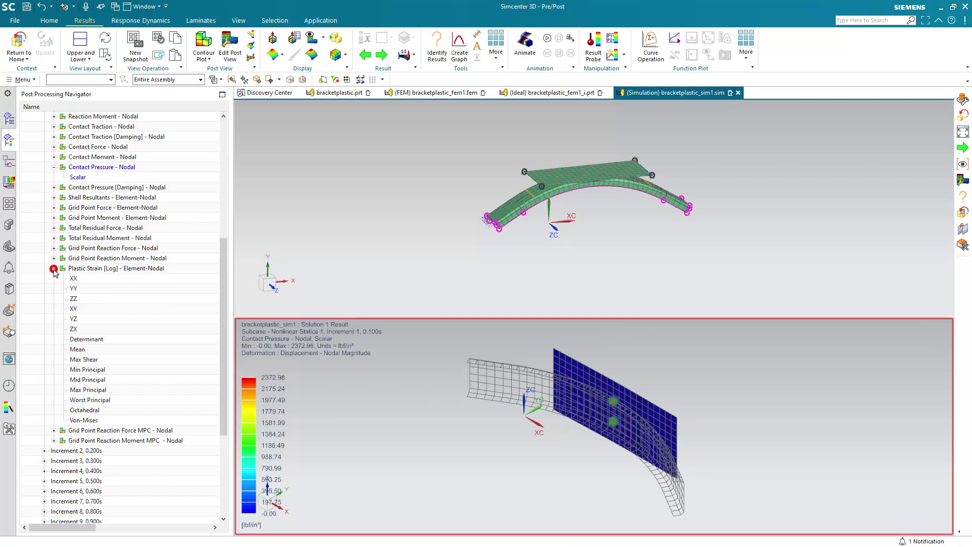
{"action": "left_click", "coordinate": [54, 268]}
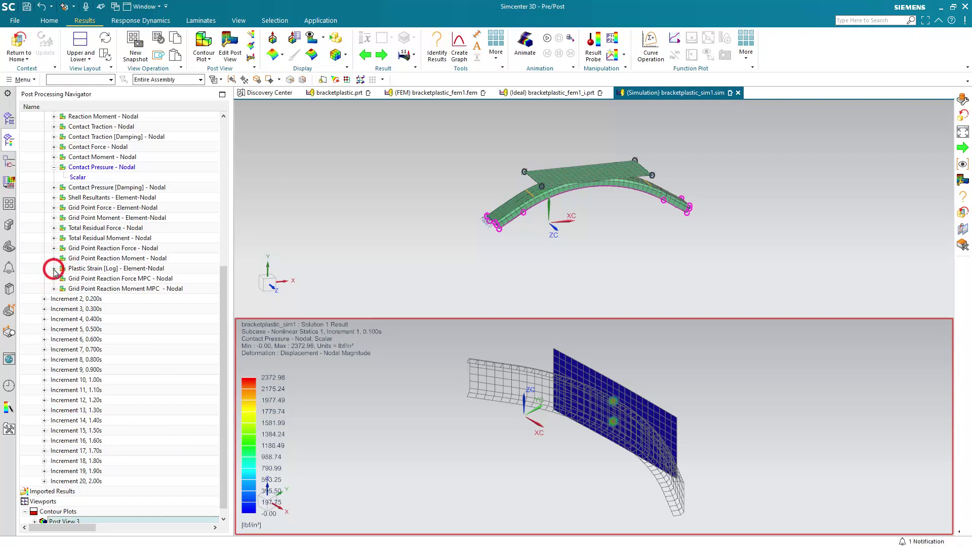
{"action": "scroll", "coordinate": [55, 273], "scroll_direction": "up", "scroll_amount": 2}
{"action": "scroll", "coordinate": [56, 272], "scroll_direction": "up", "scroll_amount": 1}
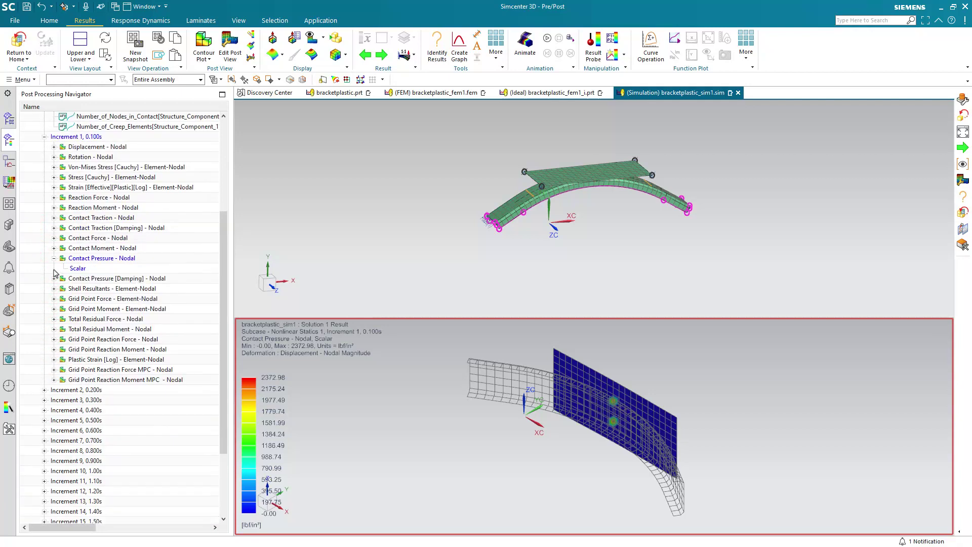
{"action": "left_click", "coordinate": [54, 188]}
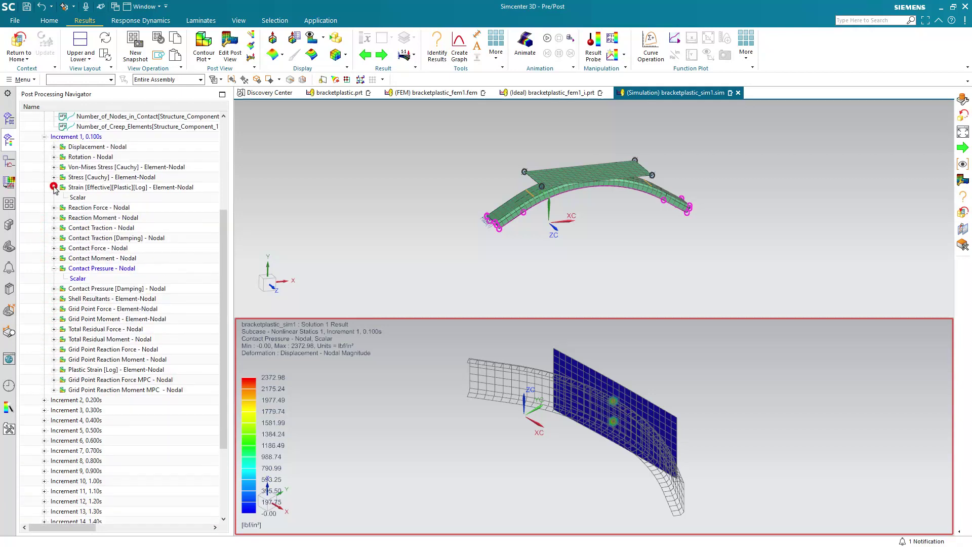
{"action": "left_click", "coordinate": [81, 197]}
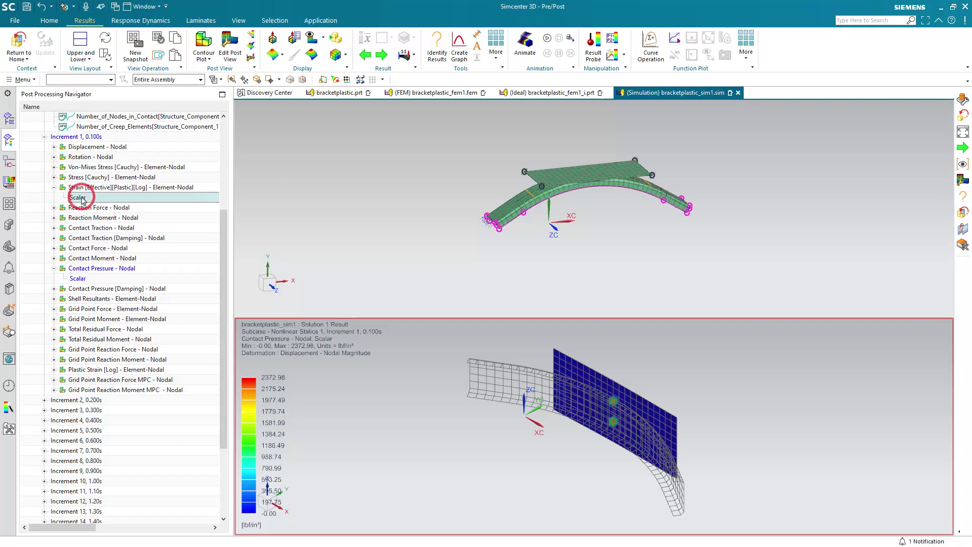
{"action": "left_click_drag", "start_coordinate": [81, 197], "coordinate": [436, 207]}
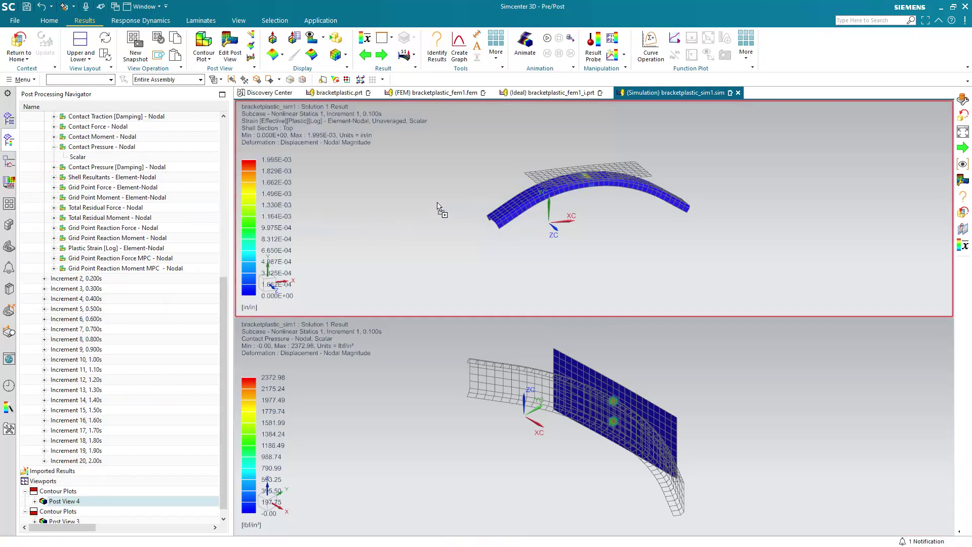
Synchronize the upper and lower views and animate both post views together over the iterations from Increment 1, 0.100s to Increment 20, 2.00s.
{"action": "left_click", "coordinate": [104, 54]}
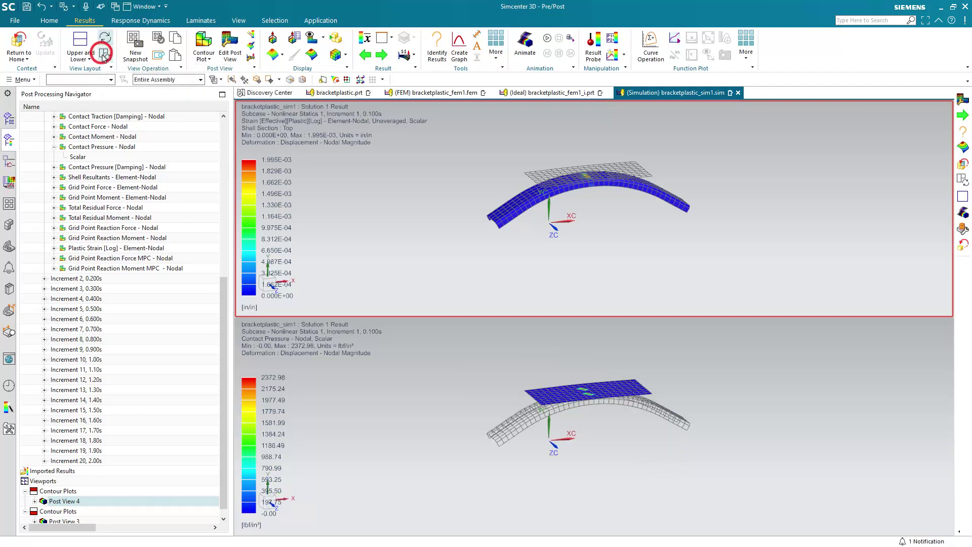
{"action": "left_click", "coordinate": [409, 195]}
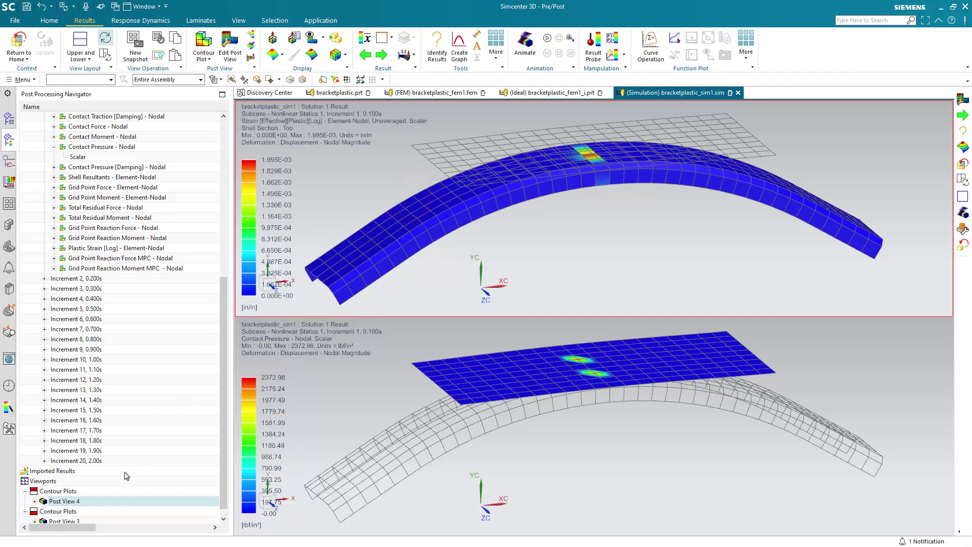
{"action": "scroll", "coordinate": [126, 476], "scroll_direction": "down", "scroll_amount": 1}
{"action": "left_click", "coordinate": [66, 512]}
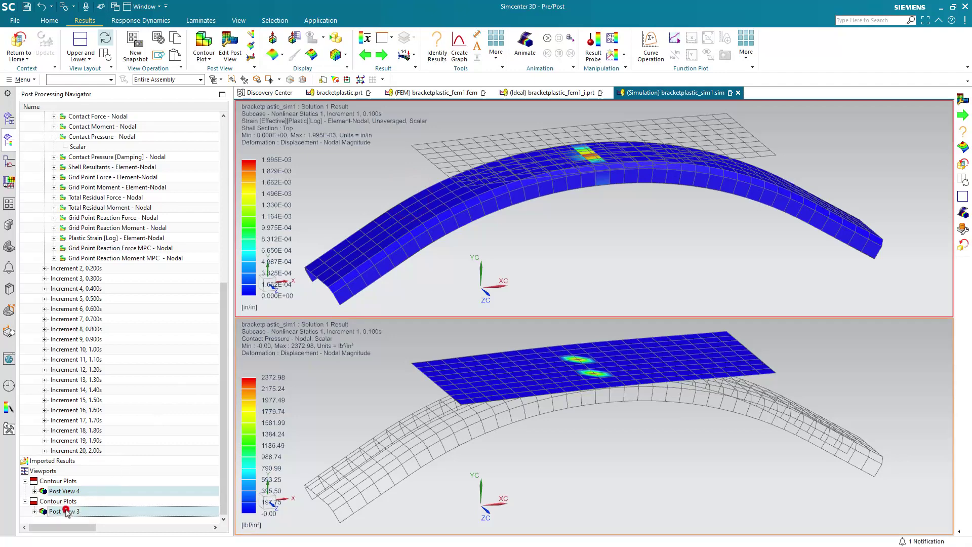
{"action": "left_click", "coordinate": [525, 44]}
{"action": "left_click", "coordinate": [188, 133]}
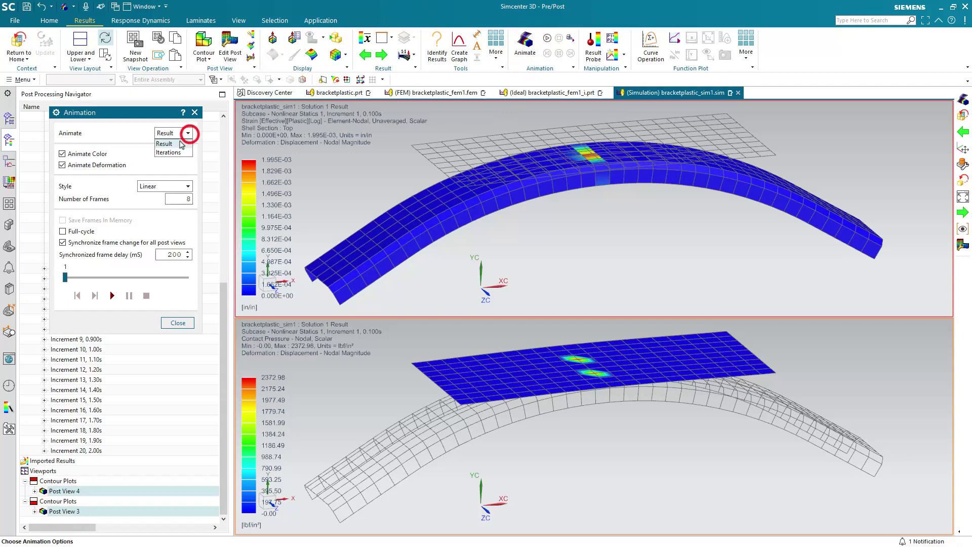
{"action": "left_click", "coordinate": [180, 148]}
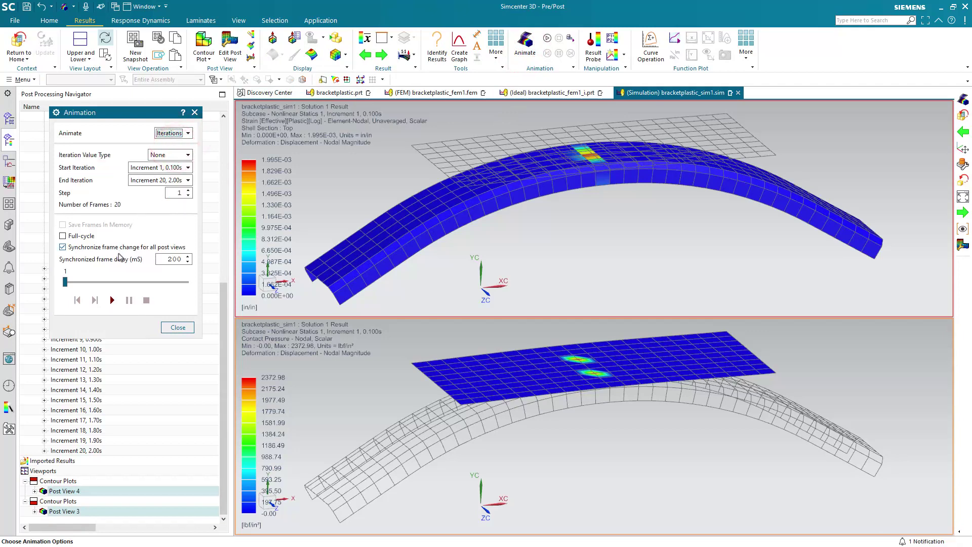
{"action": "left_click", "coordinate": [112, 300]}
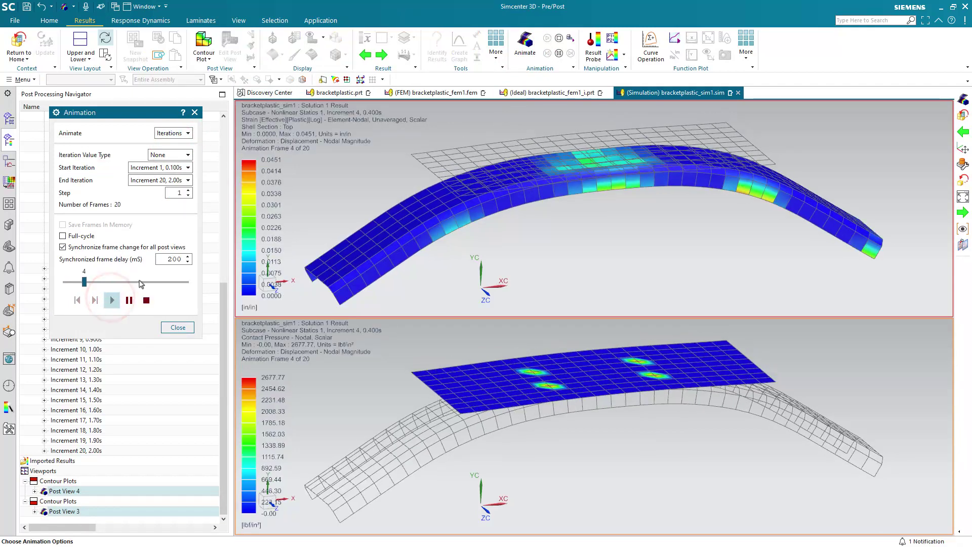